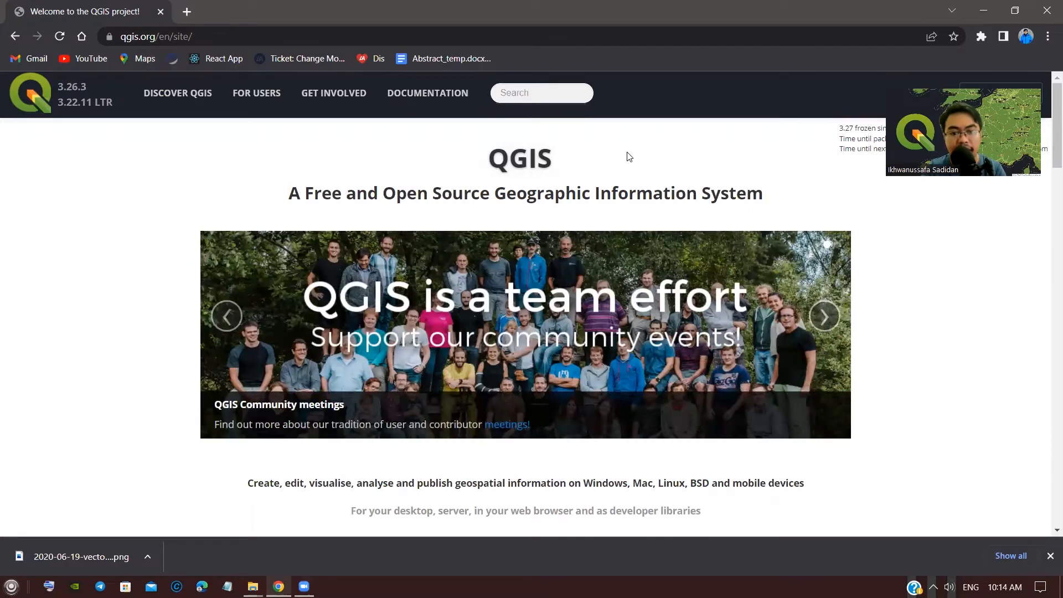
Step: Browse the homepage's banner slides and find the download and support section
{"action": "left_click_drag", "start_coordinate": [386, 199], "coordinate": [487, 187]}
{"action": "left_click", "coordinate": [496, 200]}
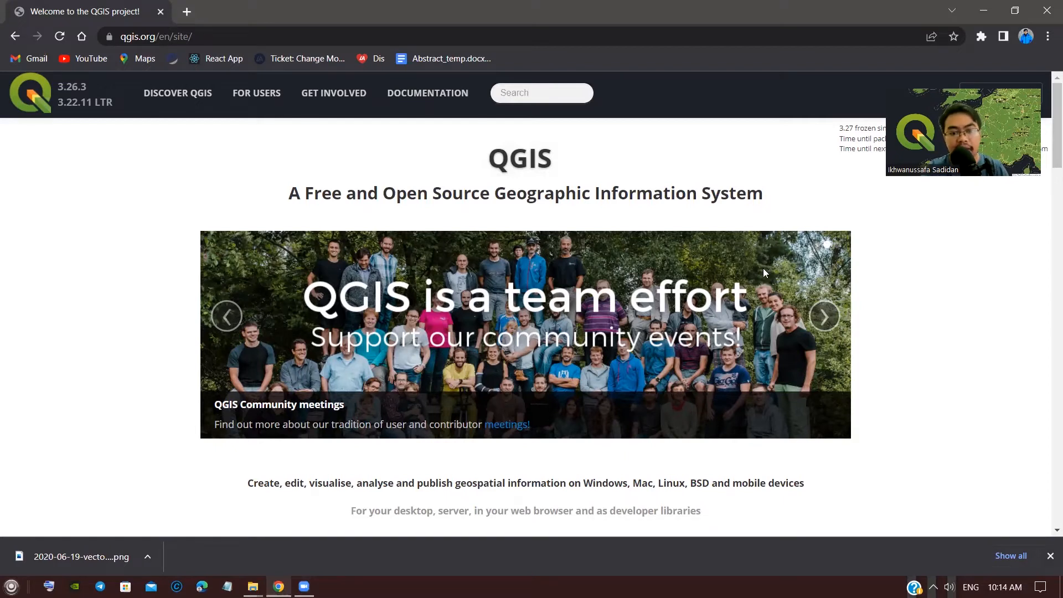
{"action": "left_click", "coordinate": [825, 318]}
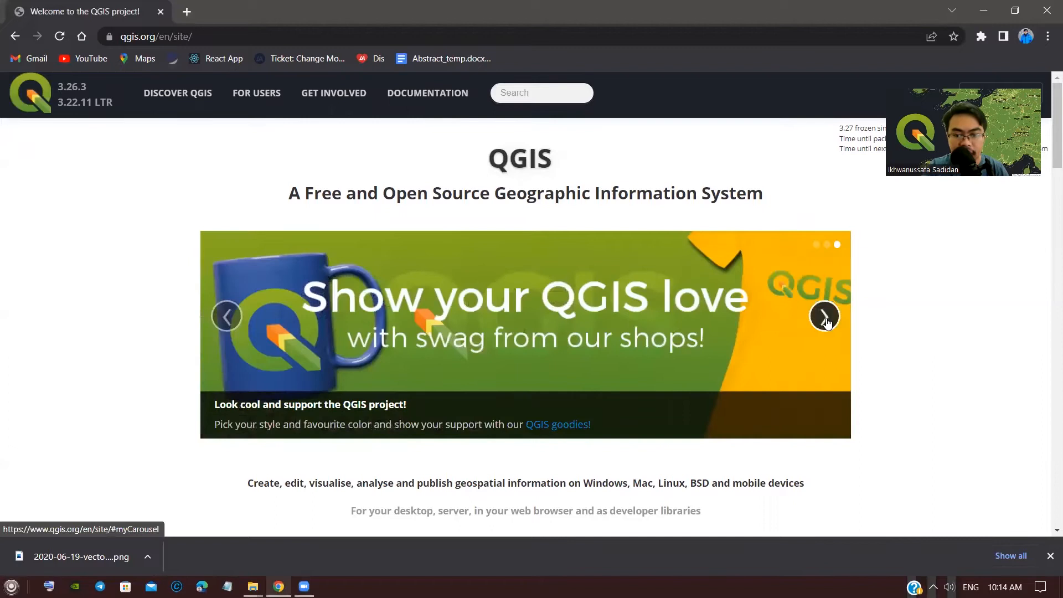
{"action": "left_click", "coordinate": [826, 319]}
{"action": "scroll", "coordinate": [895, 320], "scroll_direction": "down", "scroll_amount": 2}
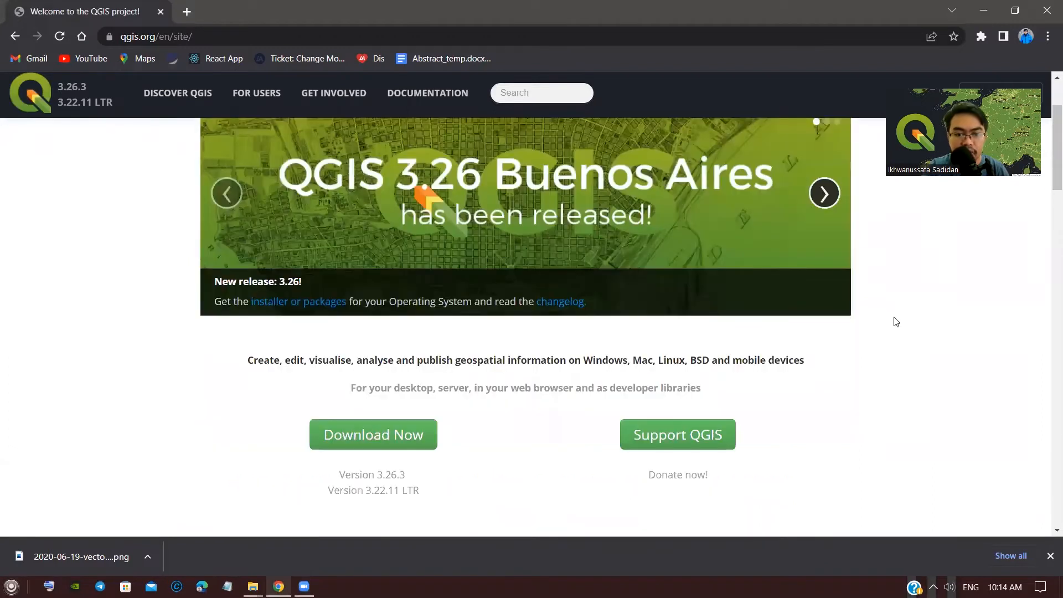
{"action": "scroll", "coordinate": [894, 321], "scroll_direction": "down", "scroll_amount": 2}
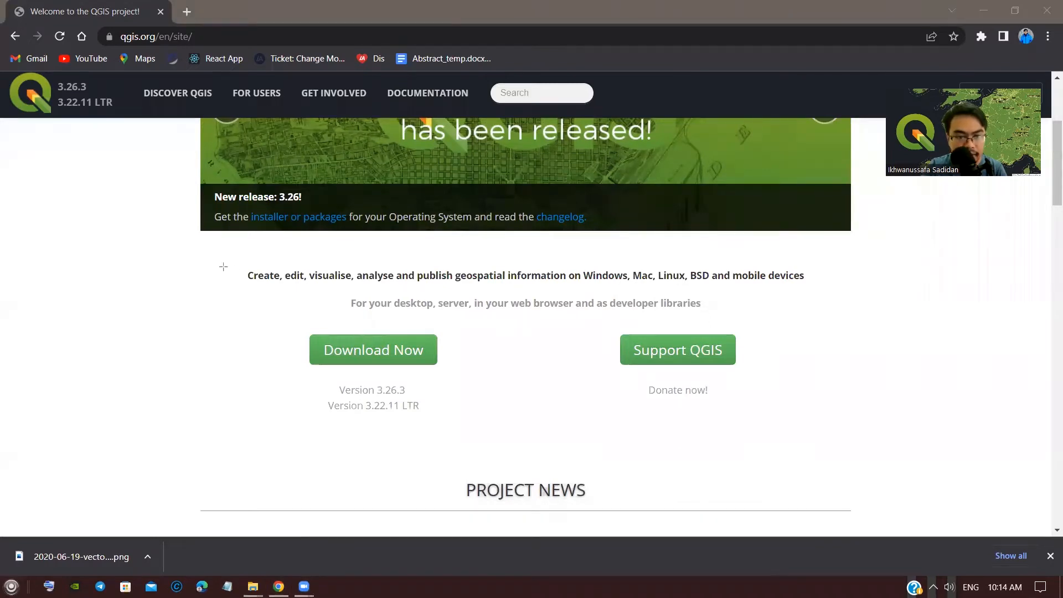
{"action": "mouse_move", "coordinate": [288, 317]}
{"action": "left_mouse_down"}
{"action": "mouse_move", "coordinate": [320, 369]}
{"action": "mouse_move", "coordinate": [400, 422]}
{"action": "mouse_move", "coordinate": [460, 436]}
{"action": "mouse_move", "coordinate": [458, 427]}
{"action": "left_mouse_up"}
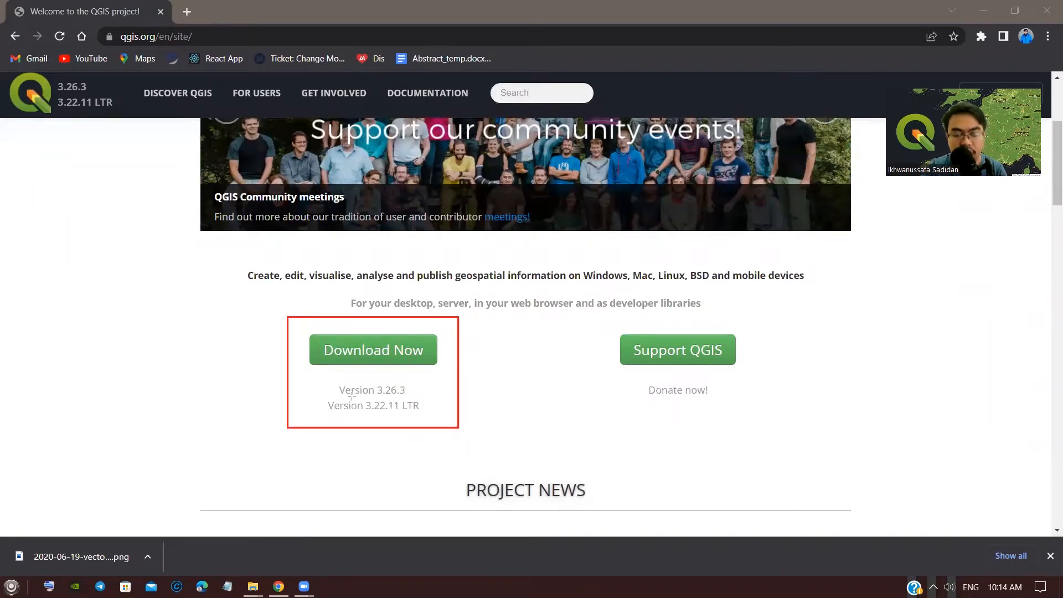
{"action": "mouse_move", "coordinate": [317, 380]}
{"action": "left_mouse_down"}
{"action": "mouse_move", "coordinate": [399, 423]}
{"action": "mouse_move", "coordinate": [431, 419]}
{"action": "left_mouse_up"}
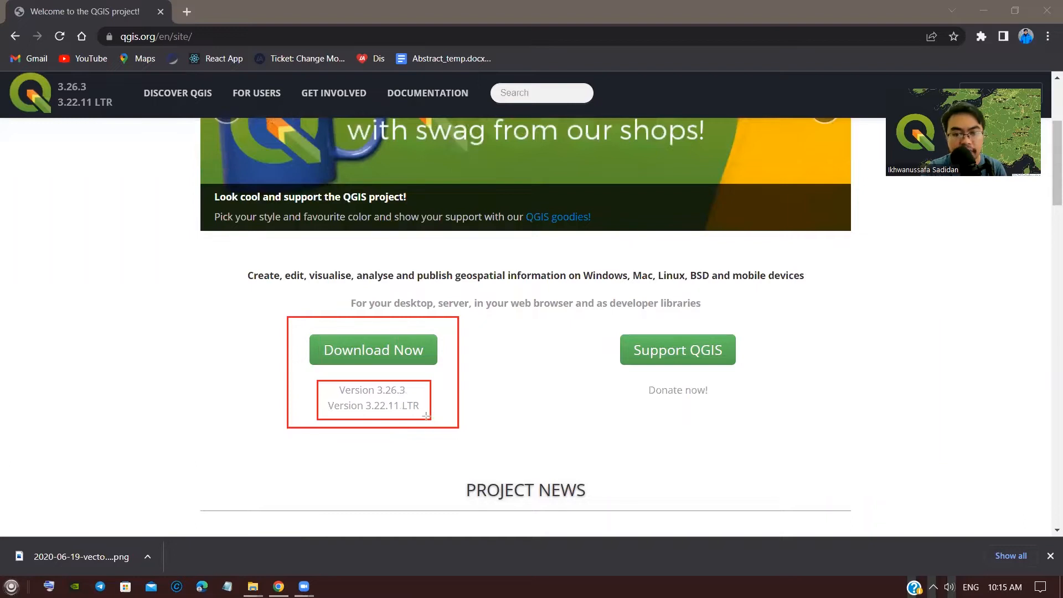
{"action": "mouse_move", "coordinate": [603, 318]}
{"action": "left_mouse_down"}
{"action": "mouse_move", "coordinate": [665, 417]}
{"action": "mouse_move", "coordinate": [759, 424]}
{"action": "left_mouse_up"}
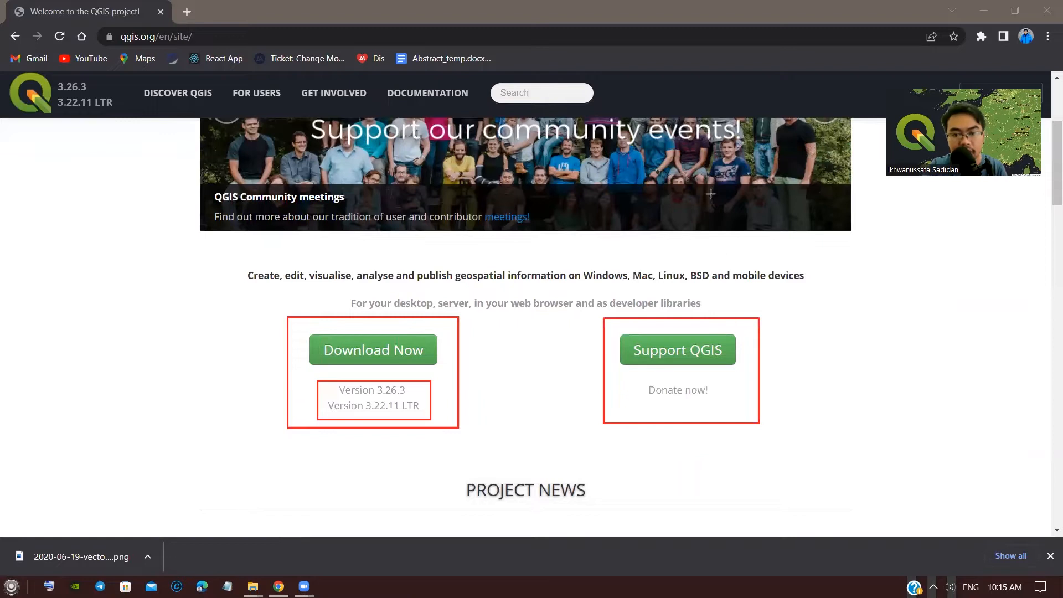
{"action": "key", "text": "Escape"}
Step: Look through the homepage's project news, getting-started links, community news, map screenshots and sustaining members sections
{"action": "scroll", "coordinate": [621, 214], "scroll_direction": "up", "scroll_amount": 4}
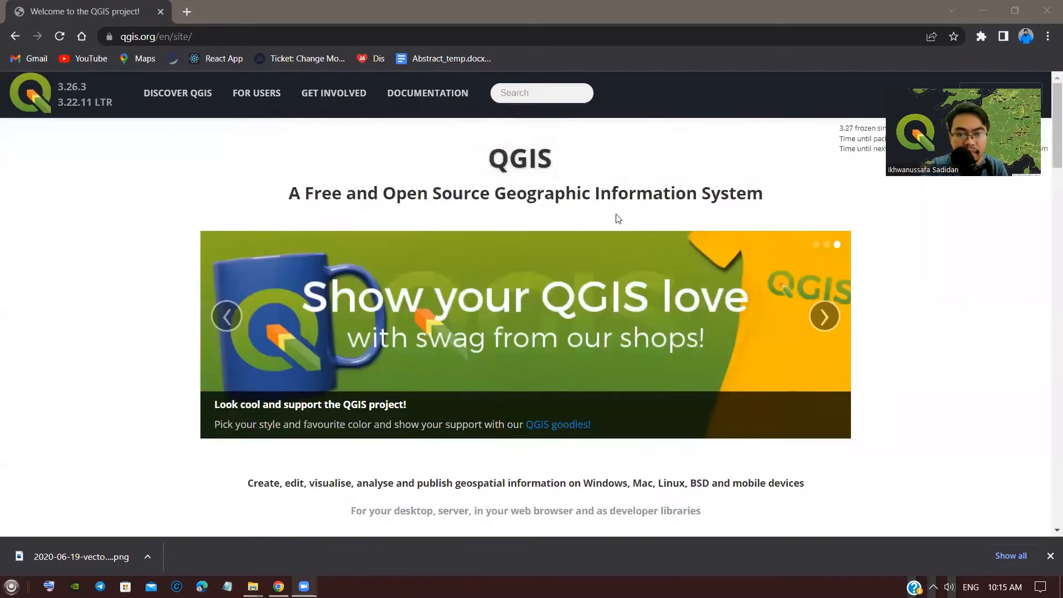
{"action": "scroll", "coordinate": [622, 220], "scroll_direction": "down", "scroll_amount": 10}
{"action": "scroll", "coordinate": [634, 244], "scroll_direction": "up", "scroll_amount": 2}
{"action": "scroll", "coordinate": [641, 238], "scroll_direction": "down", "scroll_amount": 2}
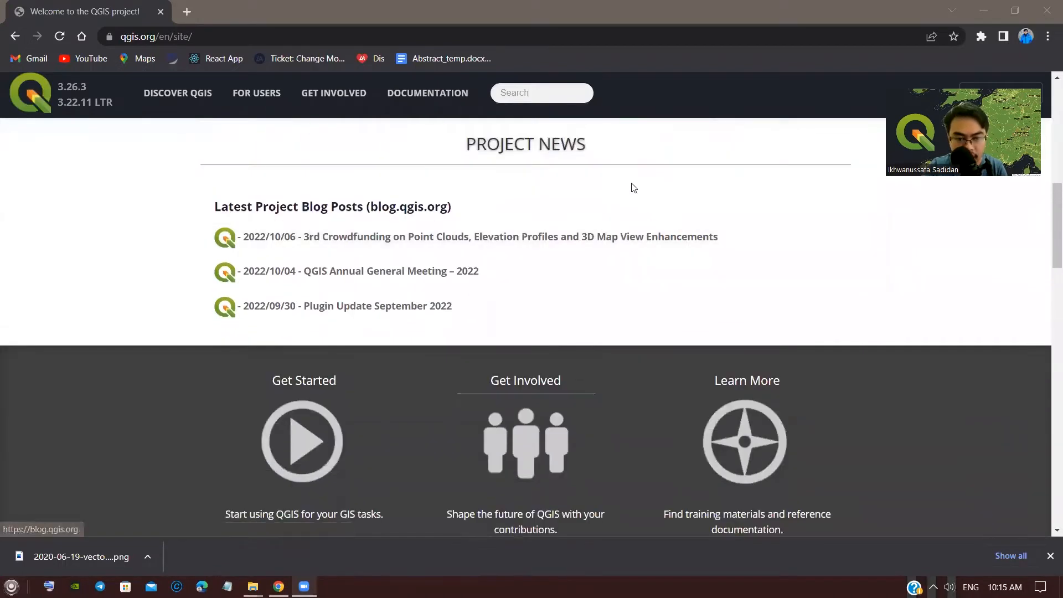
{"action": "scroll", "coordinate": [660, 208], "scroll_direction": "down", "scroll_amount": 2}
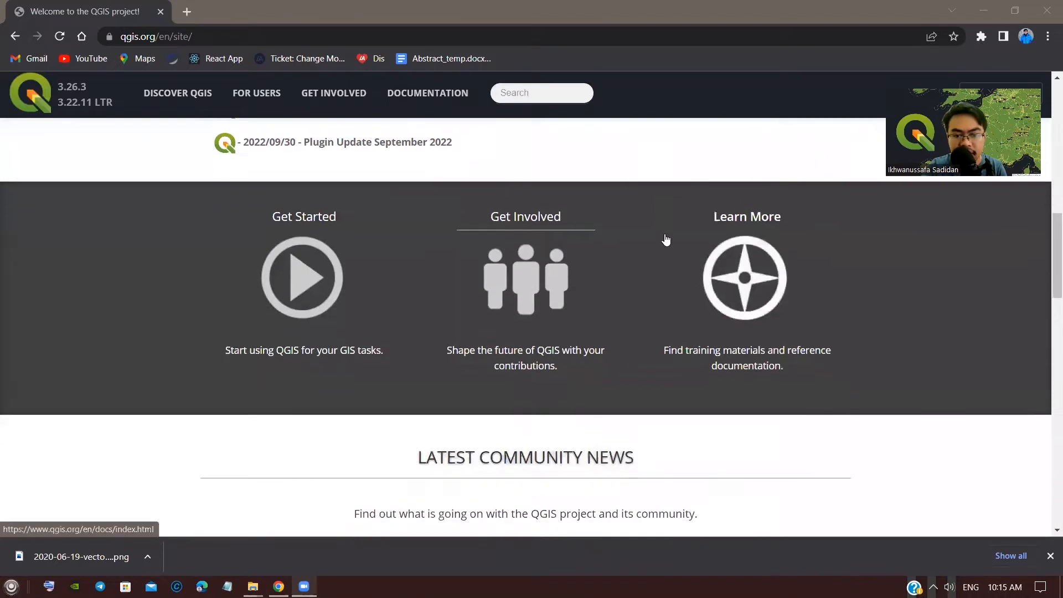
{"action": "scroll", "coordinate": [598, 317], "scroll_direction": "down", "scroll_amount": 2}
{"action": "scroll", "coordinate": [598, 317], "scroll_direction": "down", "scroll_amount": 2}
{"action": "scroll", "coordinate": [646, 235], "scroll_direction": "down", "scroll_amount": 2}
{"action": "scroll", "coordinate": [647, 235], "scroll_direction": "up", "scroll_amount": 1}
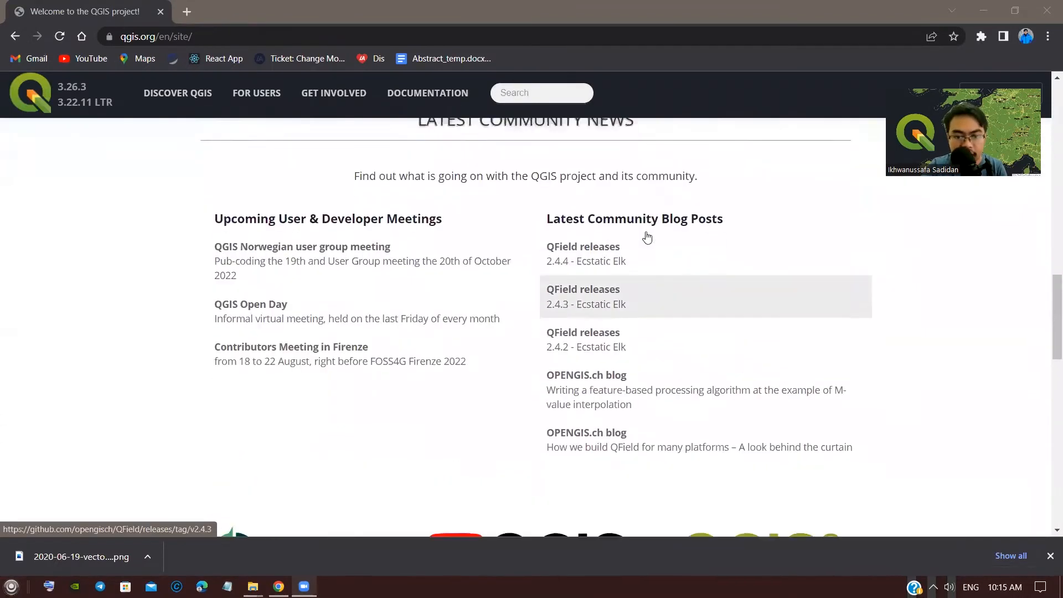
{"action": "scroll", "coordinate": [647, 235], "scroll_direction": "down", "scroll_amount": 3}
{"action": "scroll", "coordinate": [647, 242], "scroll_direction": "down", "scroll_amount": 2}
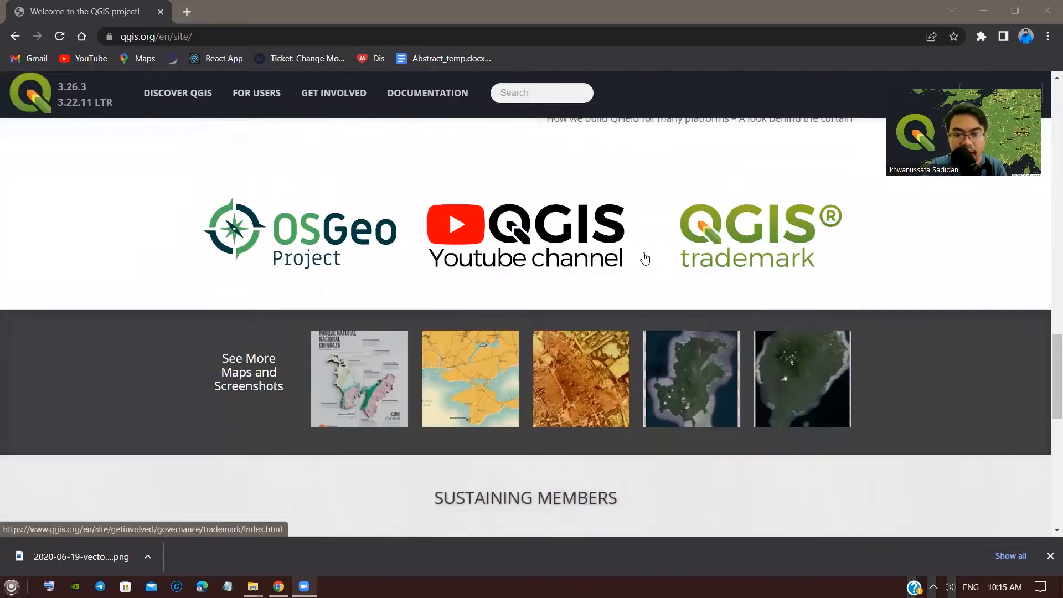
{"action": "scroll", "coordinate": [653, 310], "scroll_direction": "down", "scroll_amount": 2}
{"action": "scroll", "coordinate": [648, 315], "scroll_direction": "down", "scroll_amount": 6}
{"action": "scroll", "coordinate": [642, 324], "scroll_direction": "up", "scroll_amount": 10}
{"action": "scroll", "coordinate": [640, 324], "scroll_direction": "up", "scroll_amount": 7}
{"action": "scroll", "coordinate": [641, 324], "scroll_direction": "down", "scroll_amount": 2}
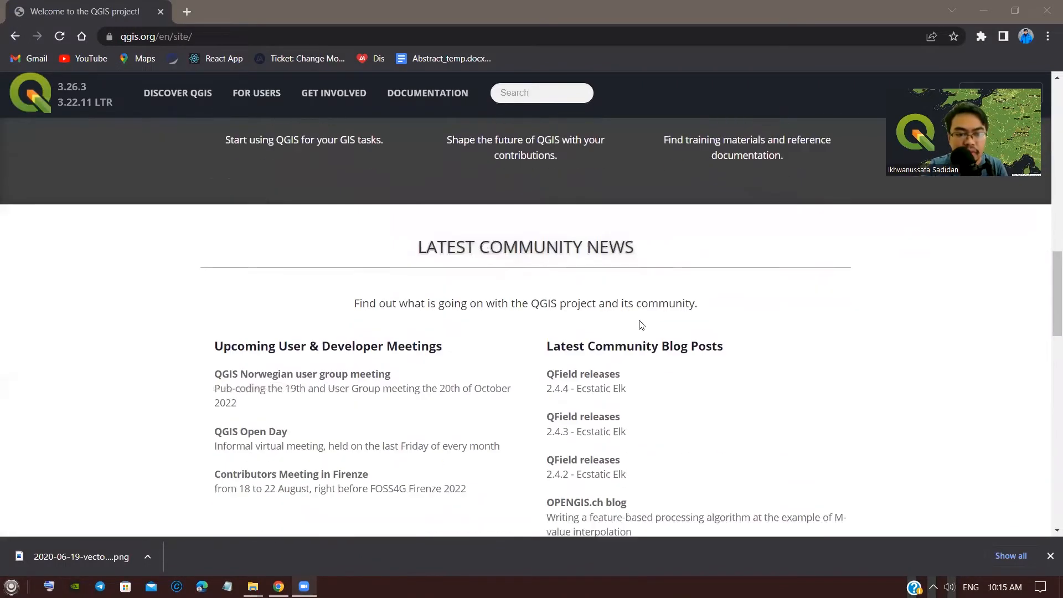
{"action": "scroll", "coordinate": [640, 327], "scroll_direction": "up", "scroll_amount": 10}
{"action": "scroll", "coordinate": [642, 333], "scroll_direction": "up", "scroll_amount": 3}
{"action": "scroll", "coordinate": [648, 334], "scroll_direction": "down", "scroll_amount": 2}
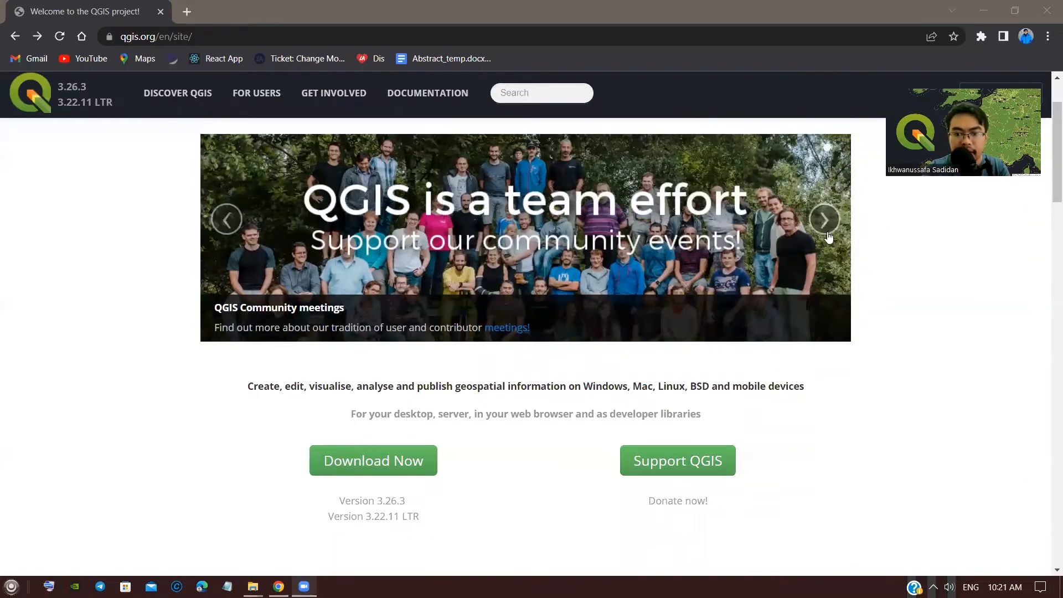
Step: Browse the homepage's banner slides again and open the QGIS download page
{"action": "left_click", "coordinate": [825, 222]}
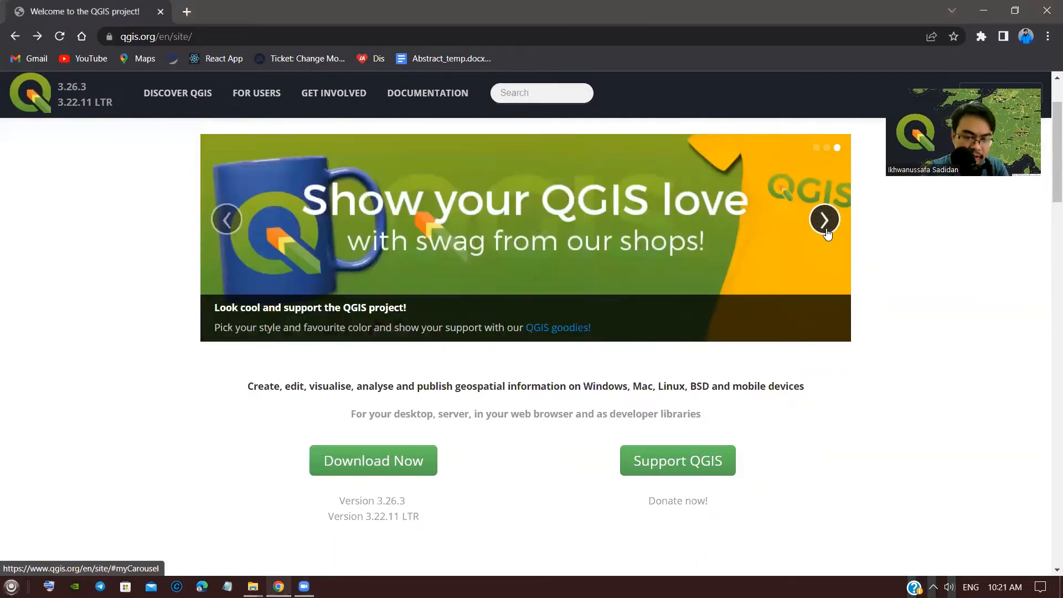
{"action": "left_click", "coordinate": [825, 224]}
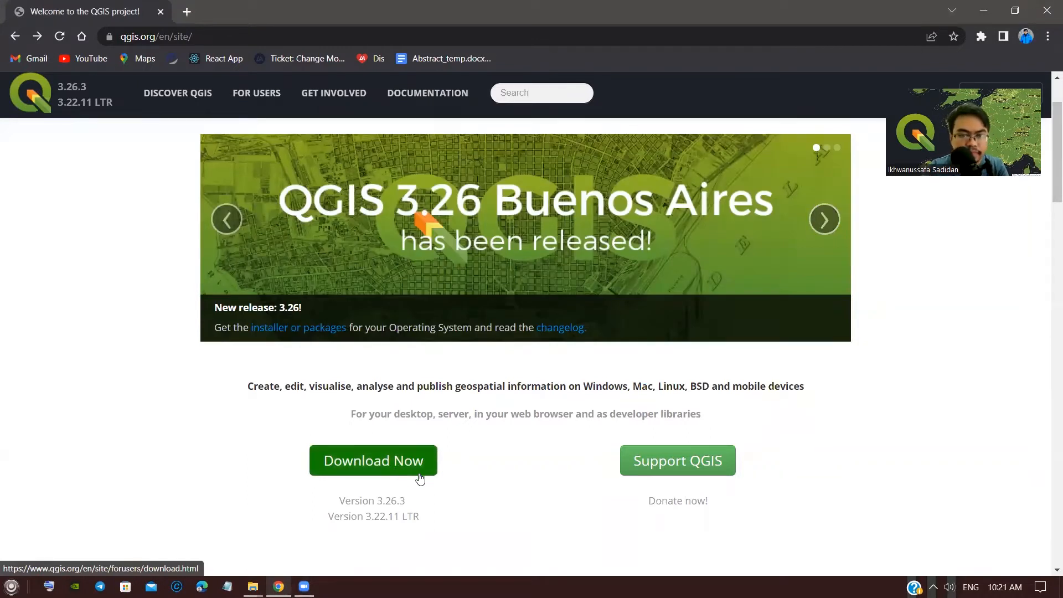
{"action": "left_click", "coordinate": [409, 474]}
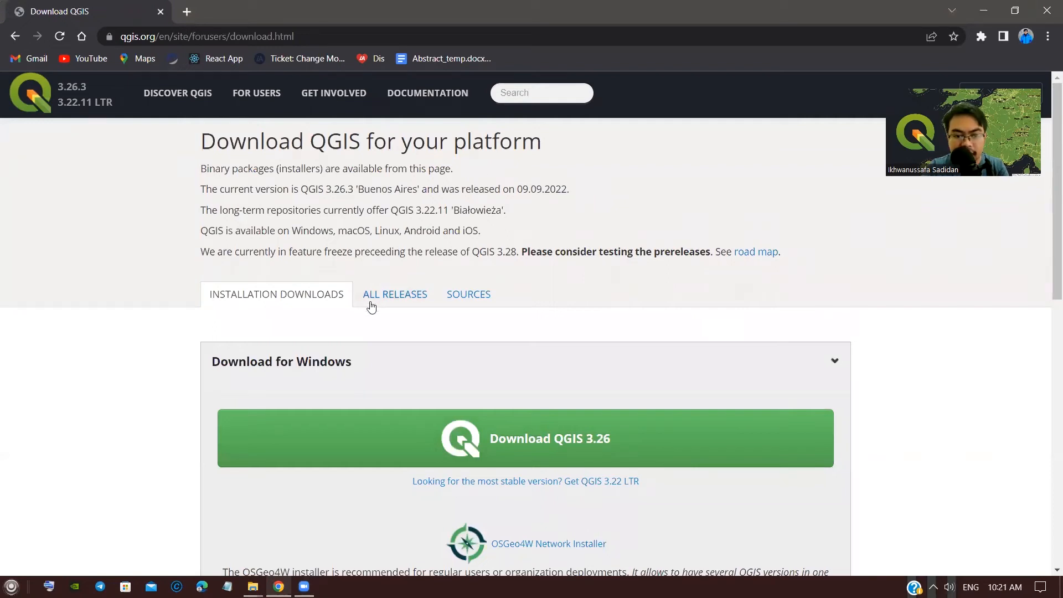
Step: Examine the installation downloads per platform, expanding the Linux and BSD sections
{"action": "scroll", "coordinate": [573, 254], "scroll_direction": "down", "scroll_amount": 3}
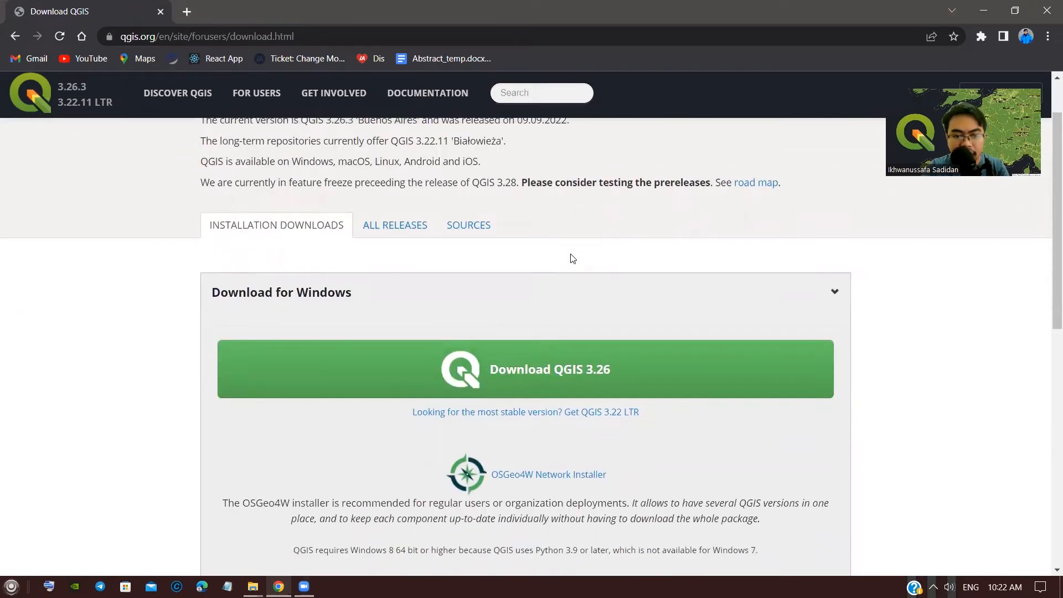
{"action": "scroll", "coordinate": [573, 251], "scroll_direction": "down", "scroll_amount": 2}
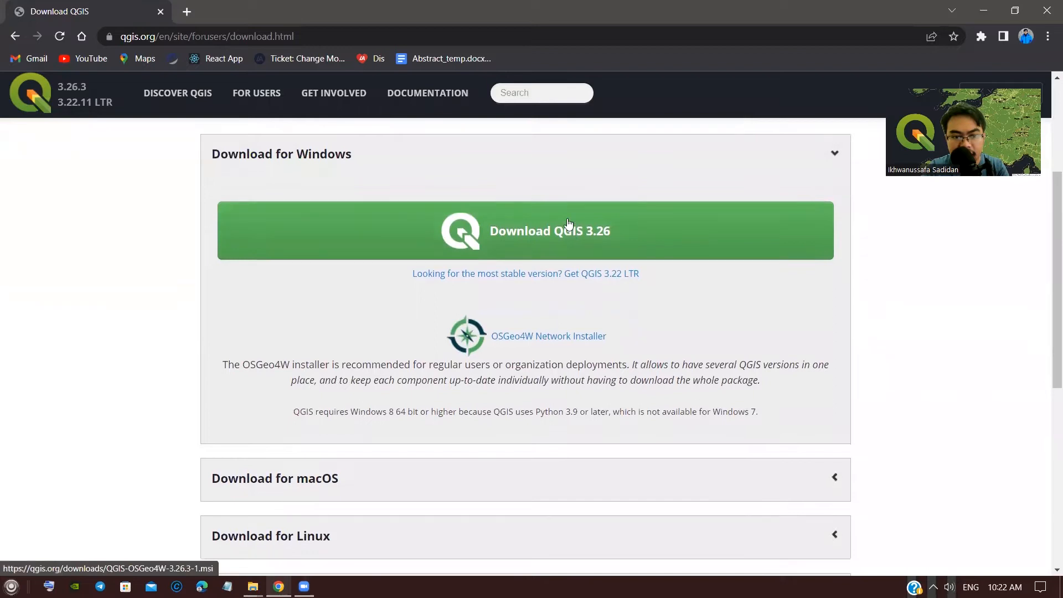
{"action": "scroll", "coordinate": [562, 220], "scroll_direction": "down", "scroll_amount": 3}
{"action": "scroll", "coordinate": [556, 243], "scroll_direction": "down", "scroll_amount": 2}
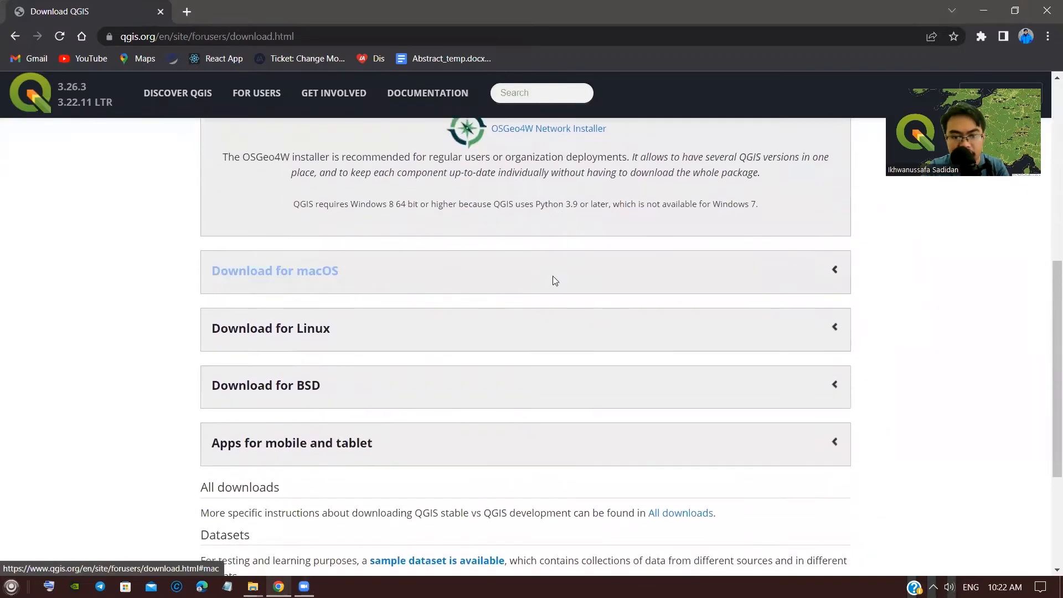
{"action": "scroll", "coordinate": [551, 277], "scroll_direction": "down", "scroll_amount": 3}
{"action": "scroll", "coordinate": [538, 291], "scroll_direction": "up", "scroll_amount": 2}
{"action": "left_click", "coordinate": [508, 304]}
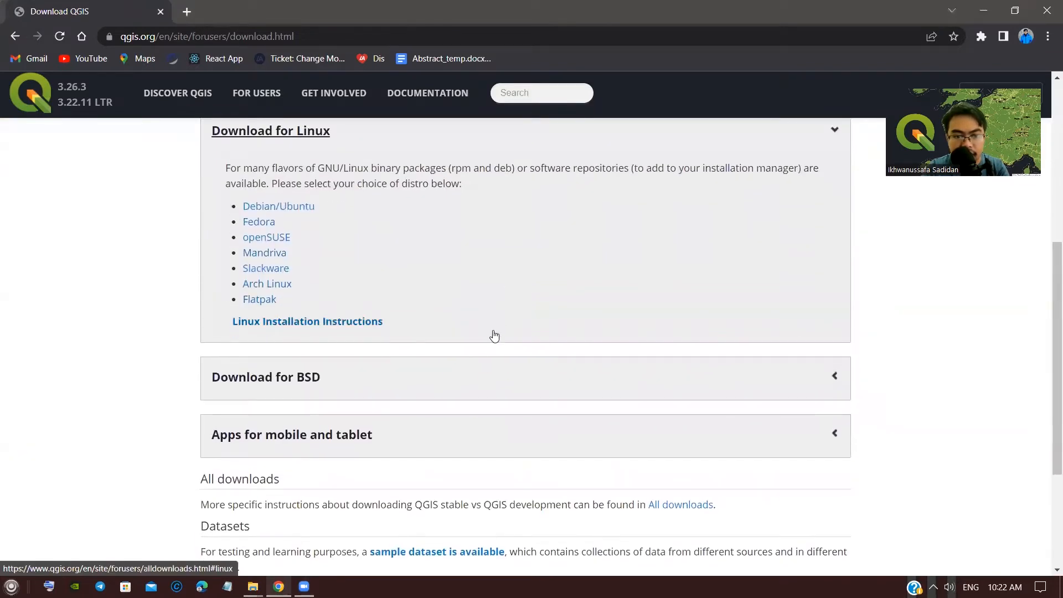
{"action": "left_click", "coordinate": [475, 379]}
{"action": "scroll", "coordinate": [478, 380], "scroll_direction": "up", "scroll_amount": 2}
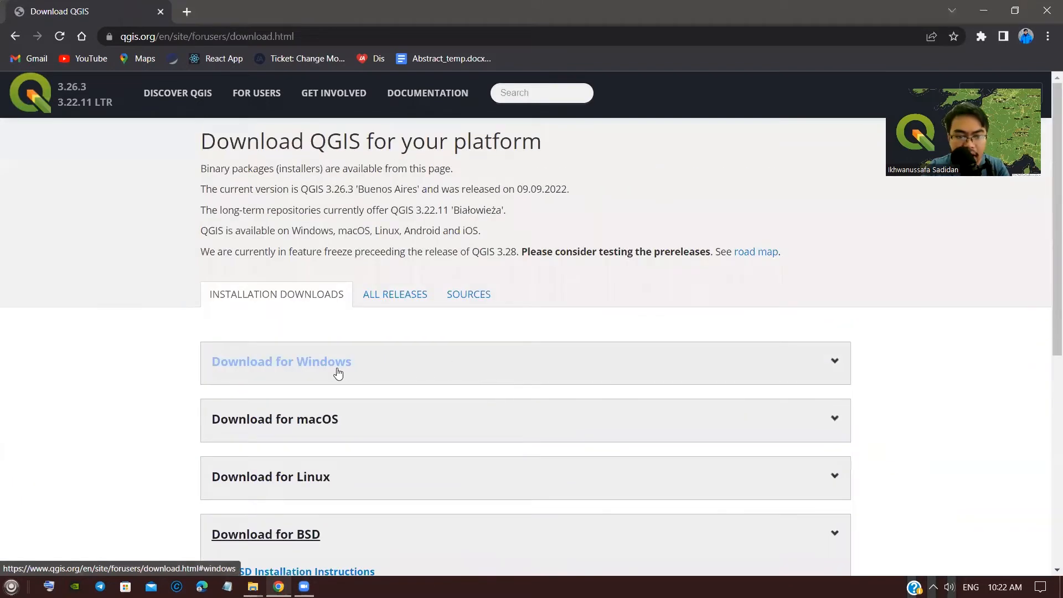
Step: Expand the Windows download section again and review the remaining downloads and datasets information on the page
{"action": "left_click", "coordinate": [439, 380]}
{"action": "scroll", "coordinate": [388, 366], "scroll_direction": "down", "scroll_amount": 6}
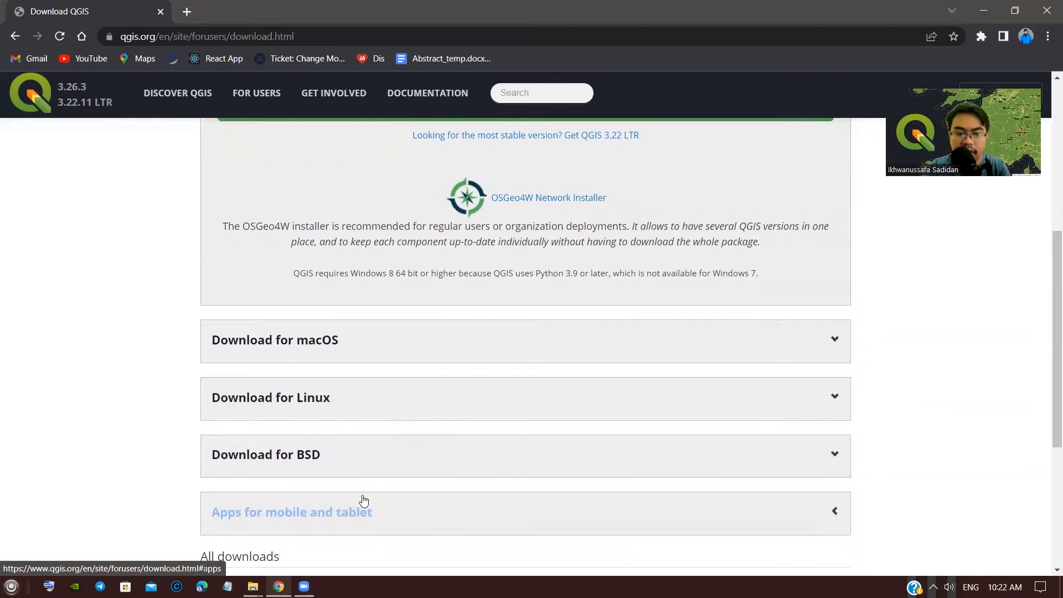
{"action": "scroll", "coordinate": [451, 434], "scroll_direction": "up", "scroll_amount": 3}
{"action": "scroll", "coordinate": [454, 431], "scroll_direction": "down", "scroll_amount": 7}
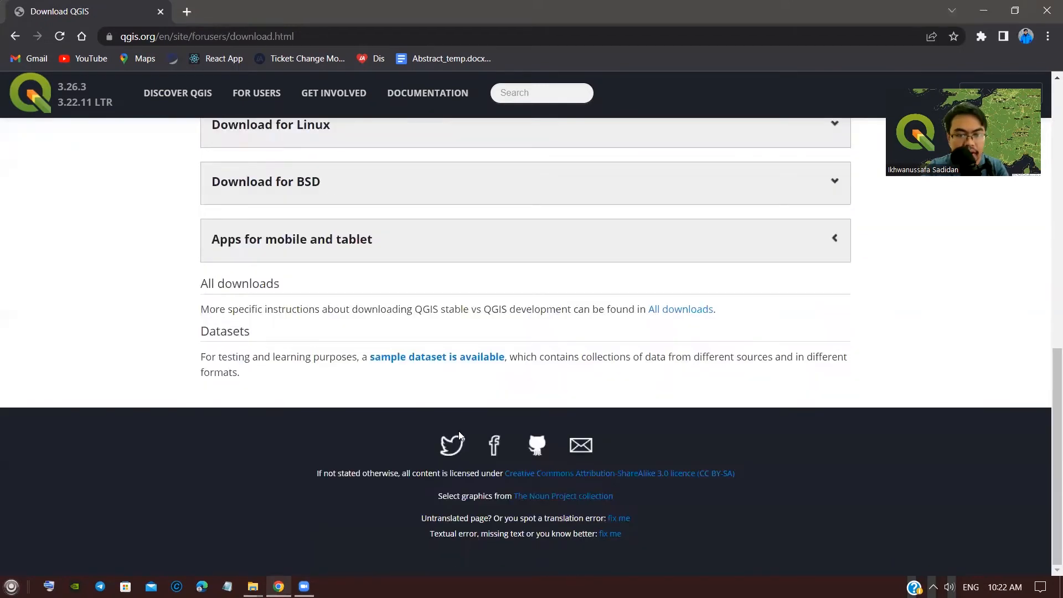
{"action": "scroll", "coordinate": [477, 429], "scroll_direction": "up", "scroll_amount": 9}
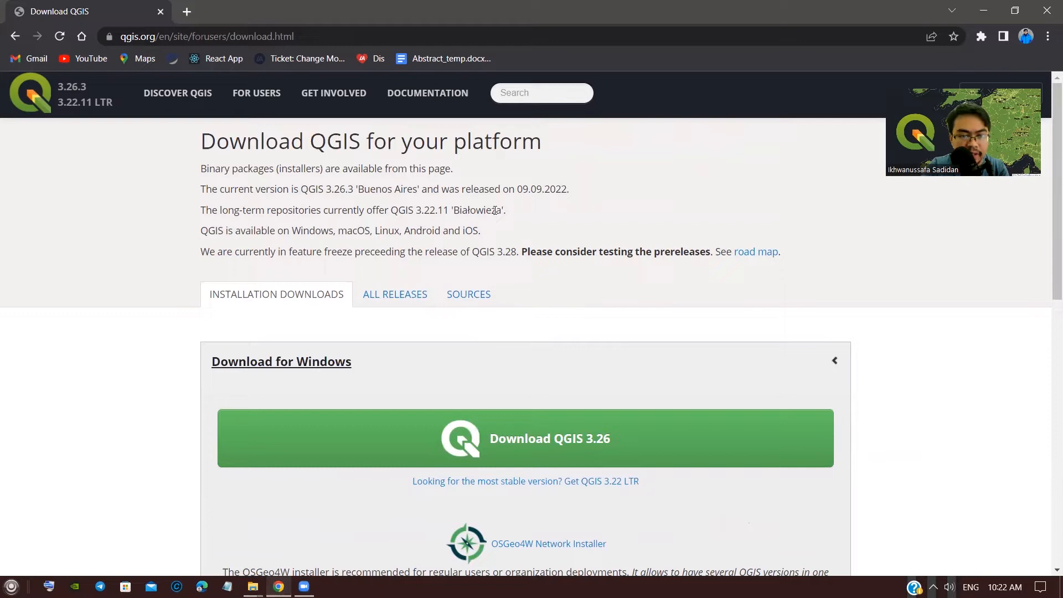
Step: Start downloading the QGIS 3.26 installer for Windows and cancel the download
{"action": "scroll", "coordinate": [536, 441], "scroll_direction": "down", "scroll_amount": 1}
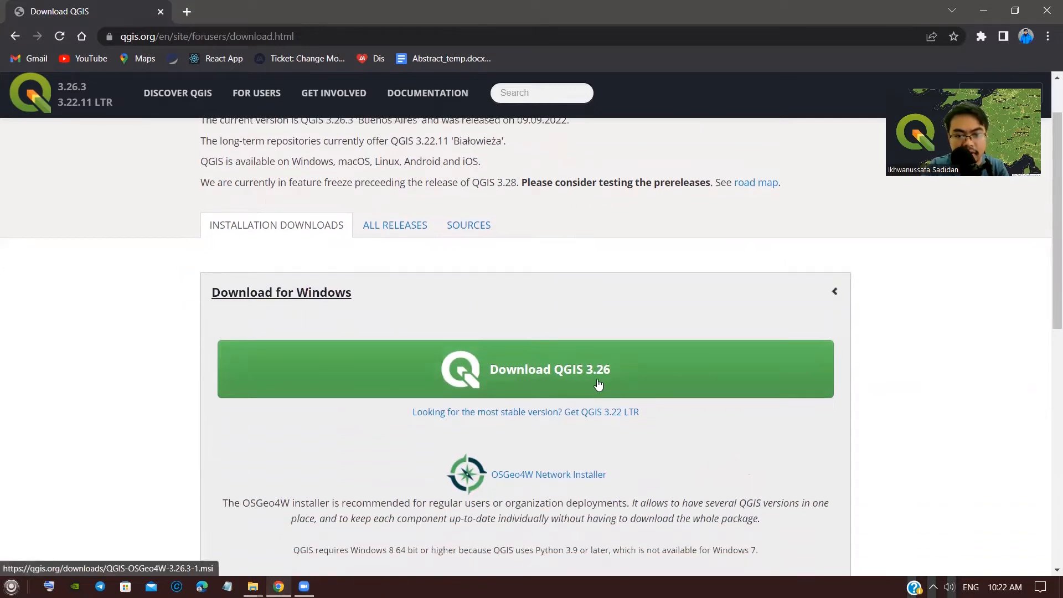
{"action": "left_click", "coordinate": [552, 380]}
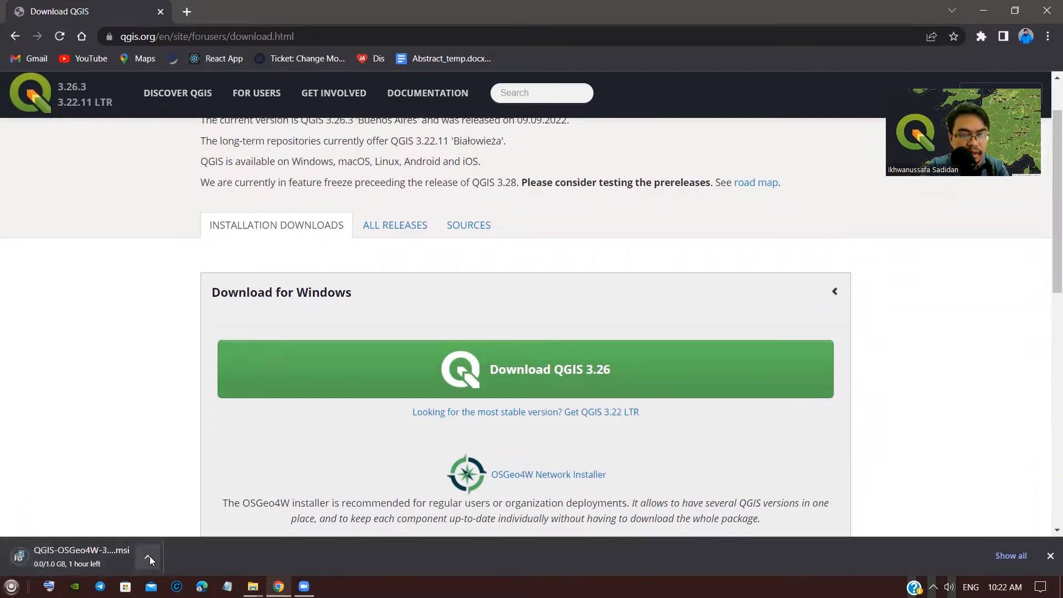
{"action": "left_click", "coordinate": [150, 556]}
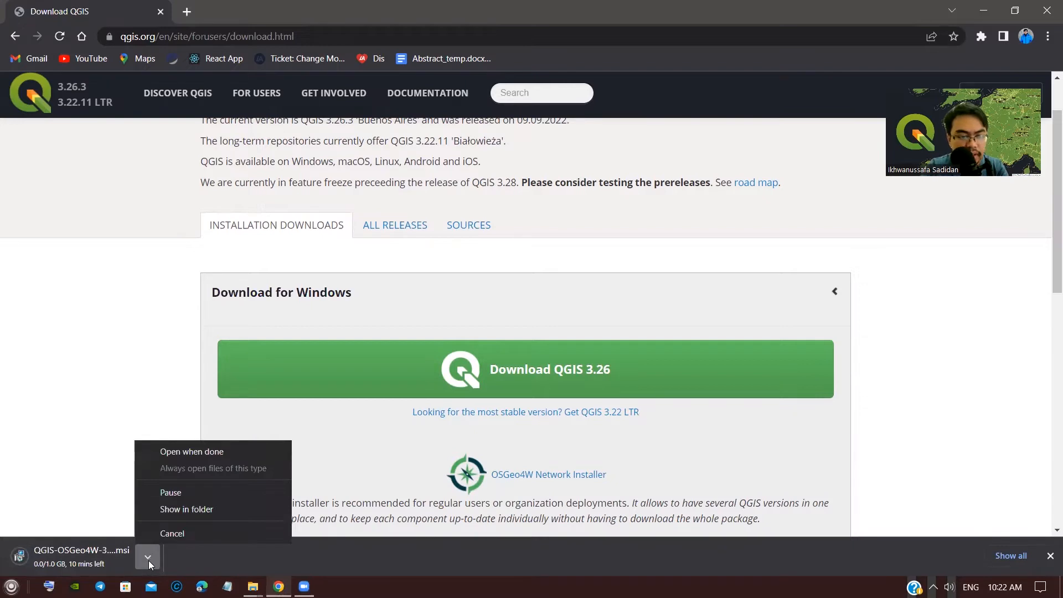
{"action": "left_click", "coordinate": [176, 536]}
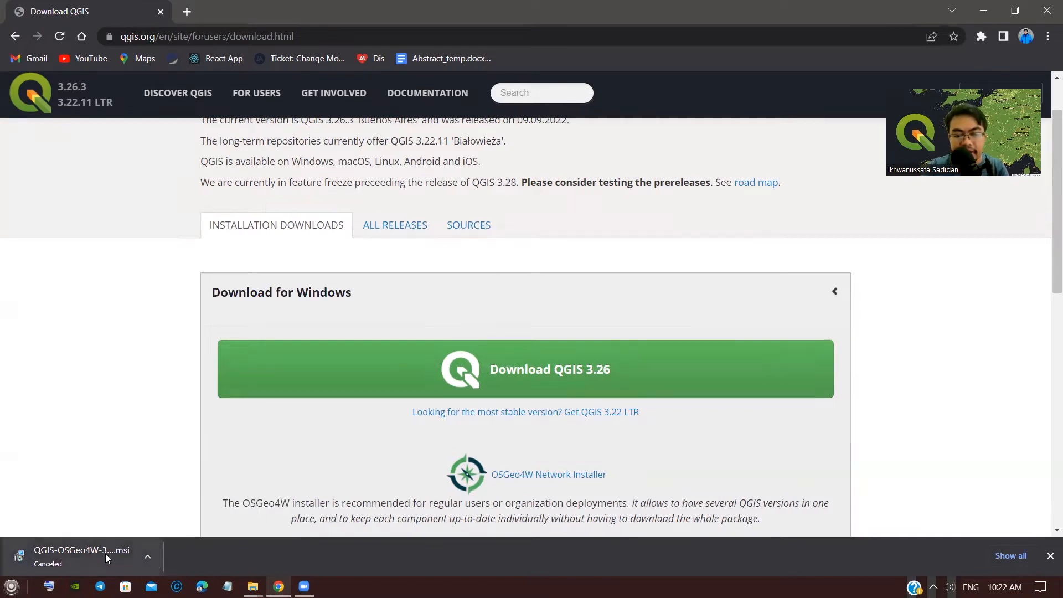
{"action": "scroll", "coordinate": [683, 297], "scroll_direction": "up", "scroll_amount": 1}
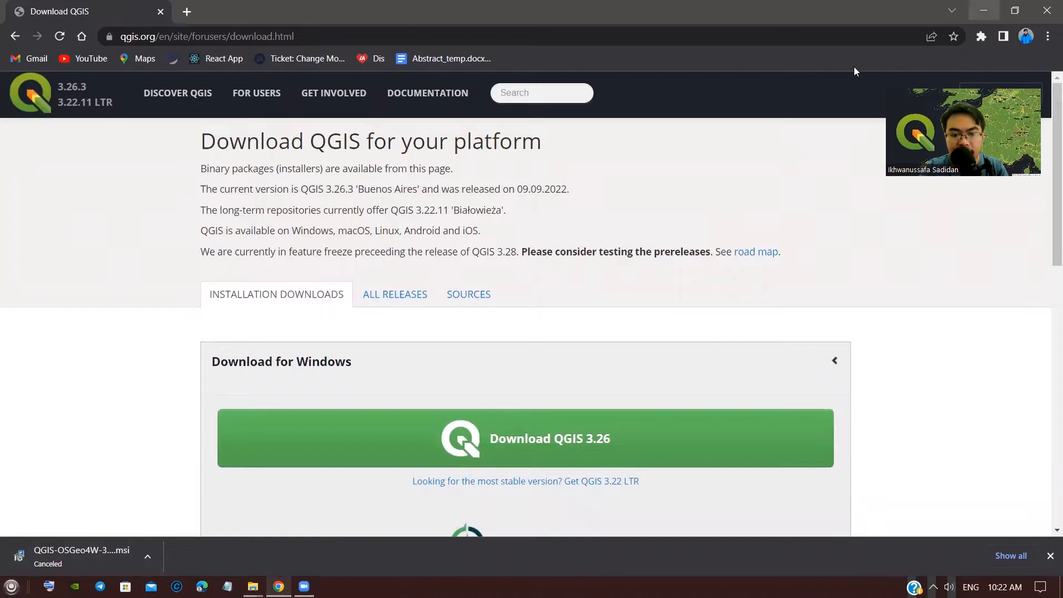
Step: Switch to the desktop and run the QGIS-OSGeo4W-3.26.3-1 installer
{"action": "key", "text": "super+d"}
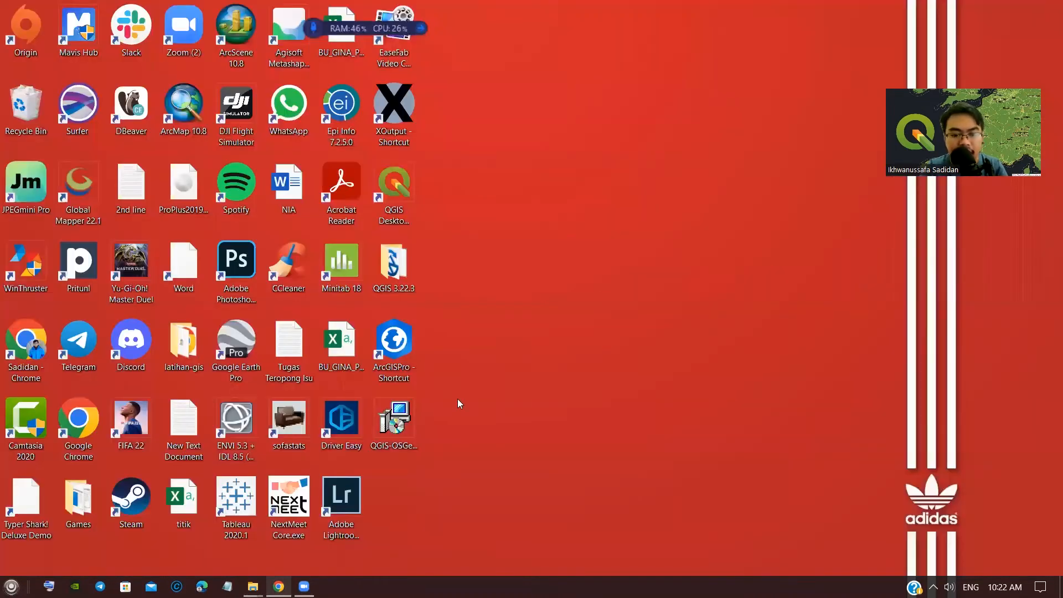
{"action": "left_click", "coordinate": [410, 422]}
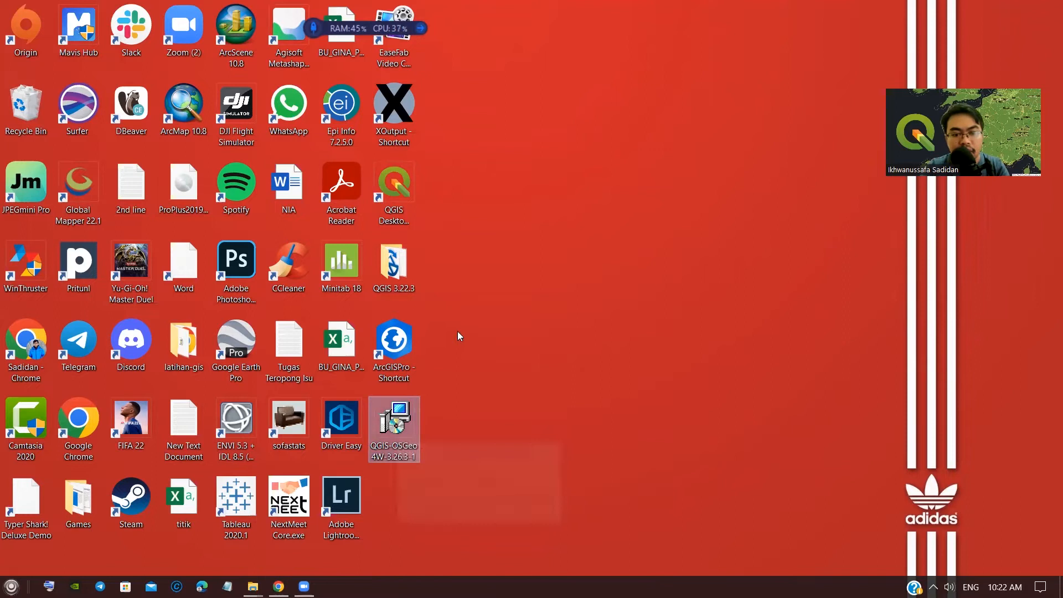
{"action": "double_click", "coordinate": [386, 432]}
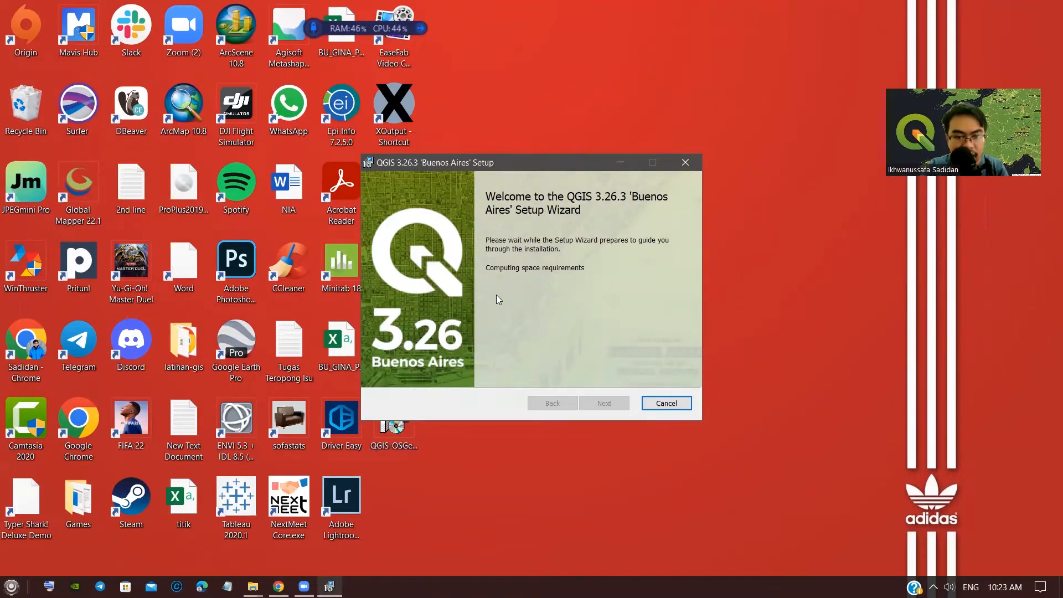
Step: Continue the setup wizard to the End-User License Agreement, look through it and accept its terms
{"action": "left_click", "coordinate": [604, 403]}
{"action": "scroll", "coordinate": [417, 339], "scroll_direction": "down", "scroll_amount": 3}
{"action": "scroll", "coordinate": [417, 339], "scroll_direction": "down", "scroll_amount": 10}
{"action": "scroll", "coordinate": [505, 349], "scroll_direction": "up", "scroll_amount": 12}
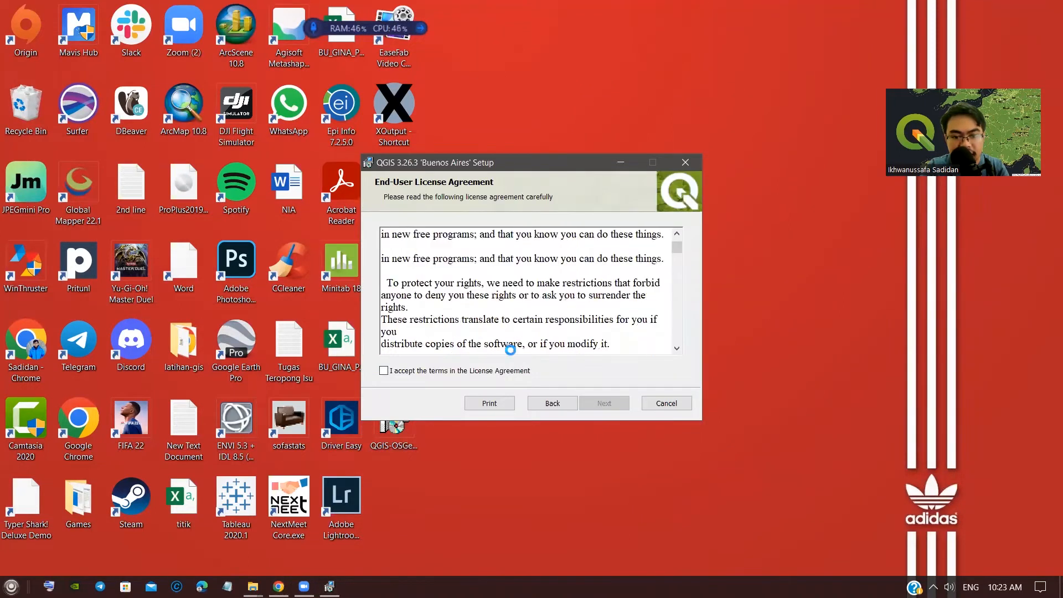
{"action": "left_click", "coordinate": [436, 371]}
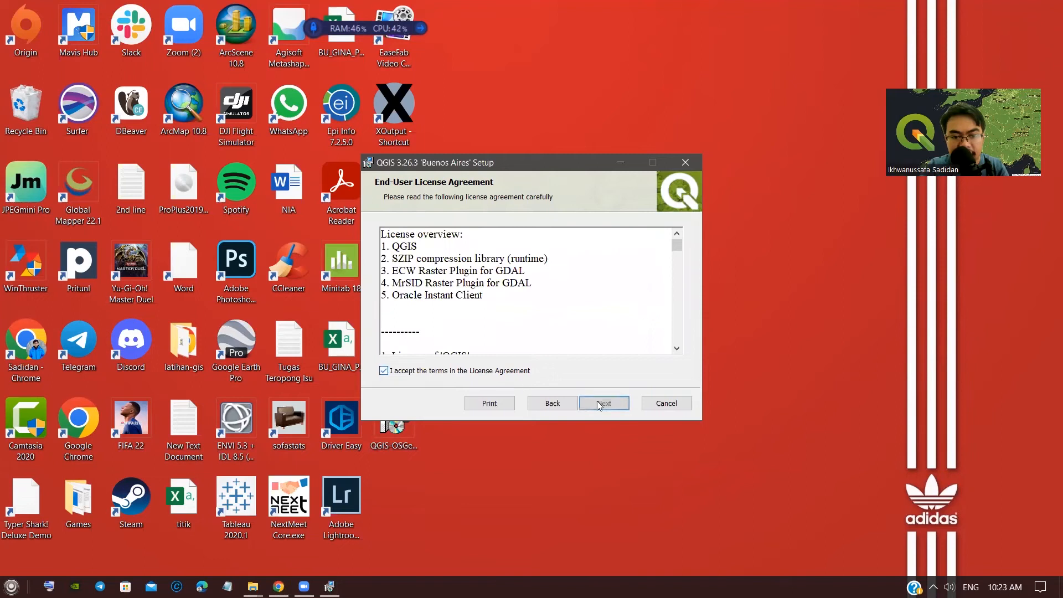
Step: Cancel the QGIS 3.26.3 installation and close the setup wizard
{"action": "left_click", "coordinate": [651, 409]}
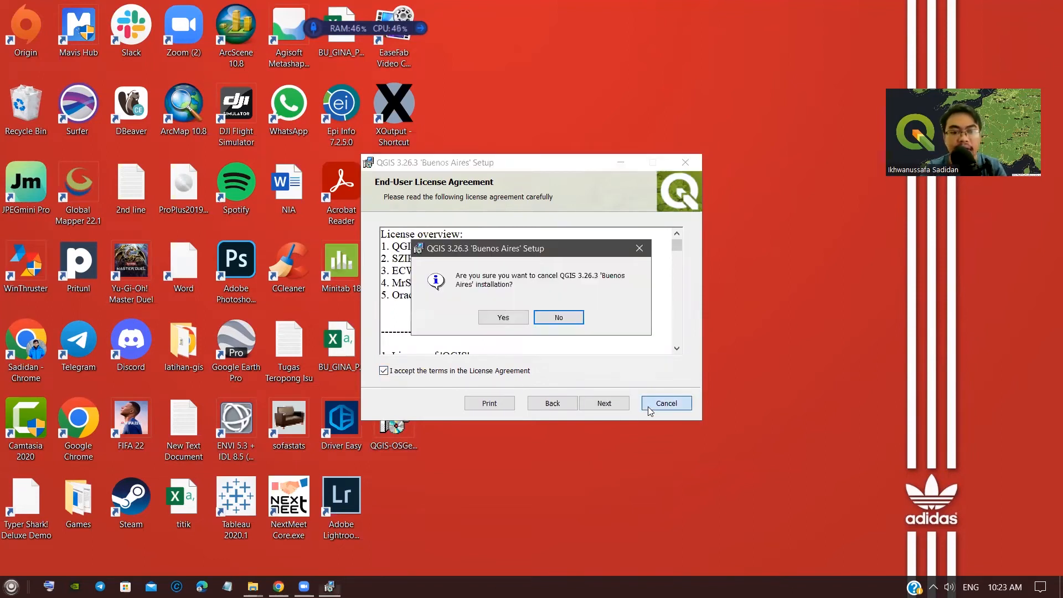
{"action": "left_click", "coordinate": [502, 321]}
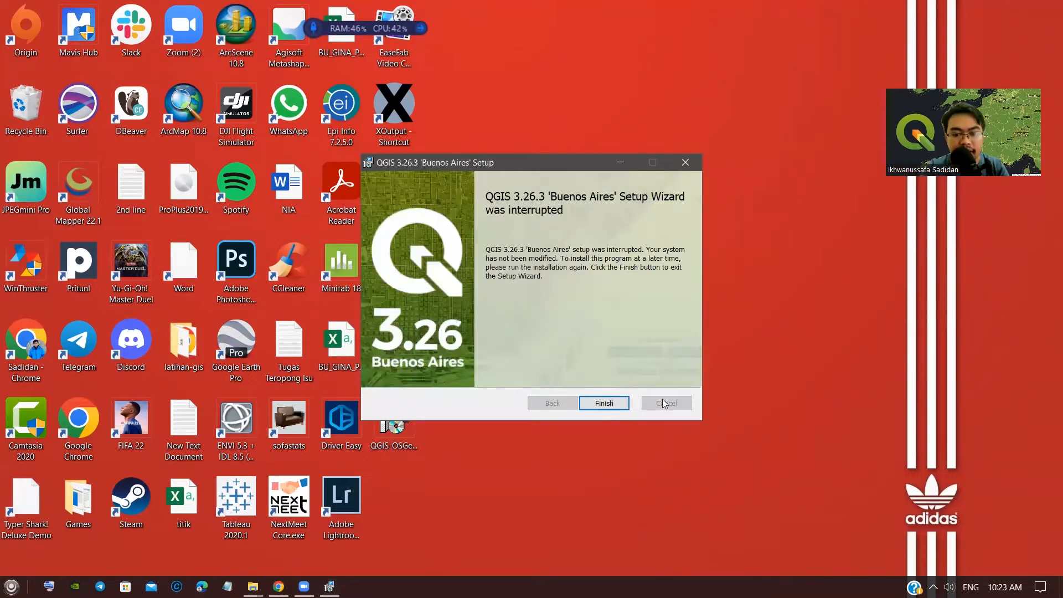
{"action": "left_click", "coordinate": [680, 165]}
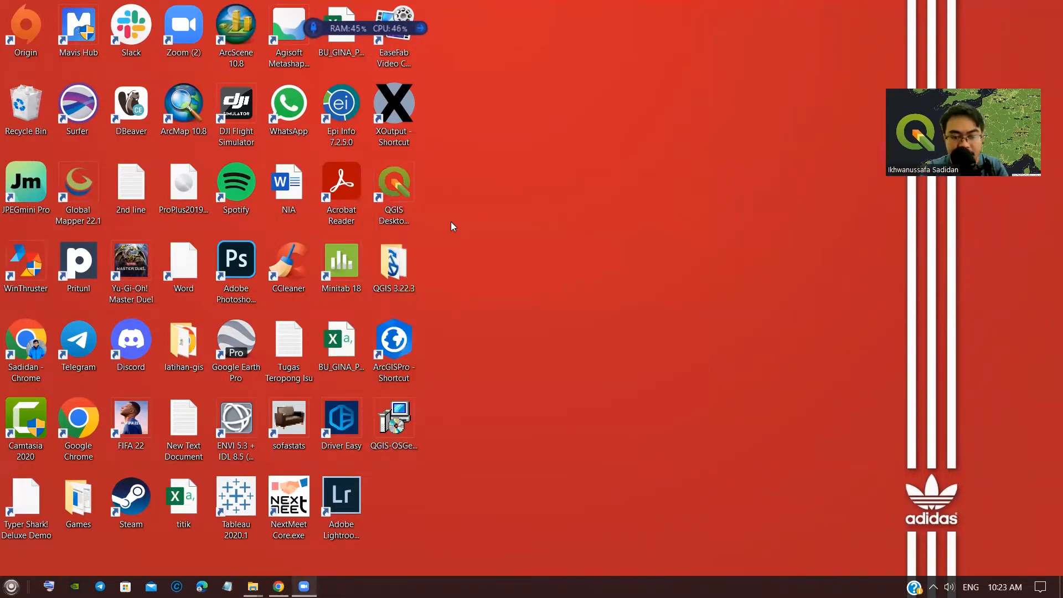
Step: Open the QGIS 3.22.3 folder on the desktop and launch QGIS Desktop 3.22.3 from it
{"action": "left_click", "coordinate": [394, 269]}
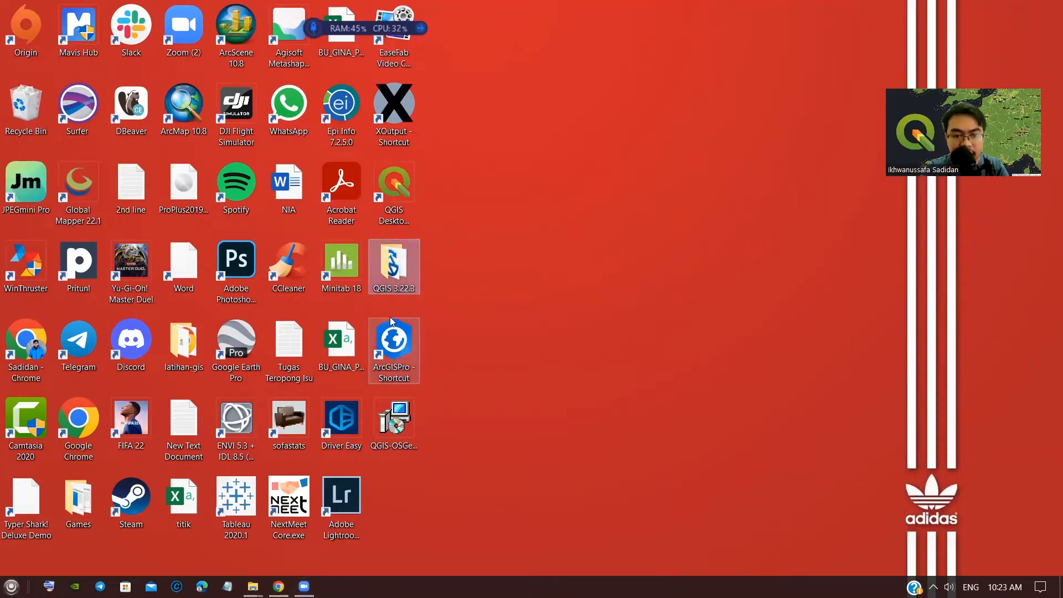
{"action": "double_click", "coordinate": [392, 280]}
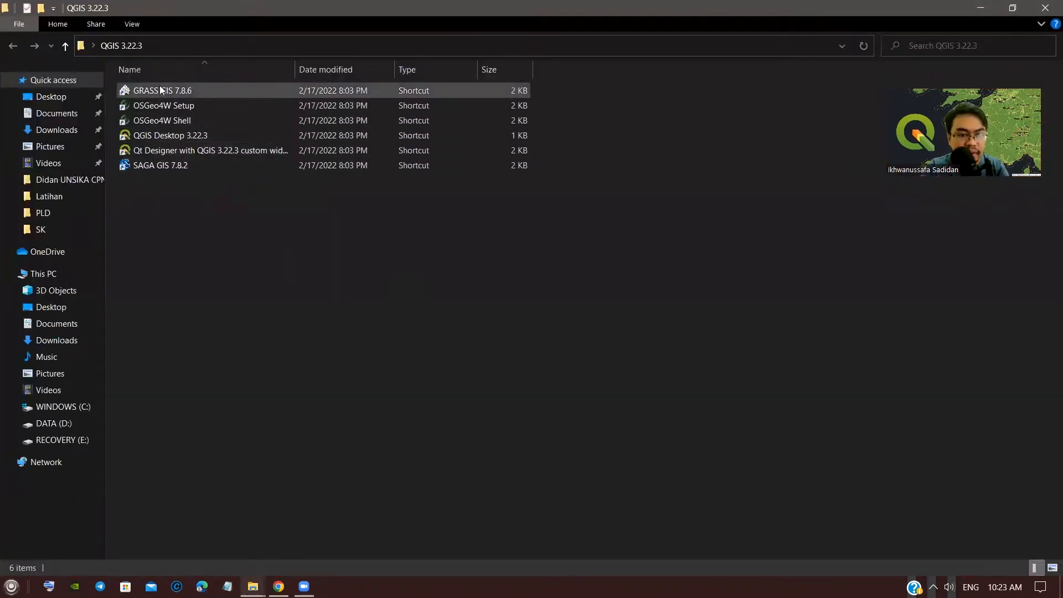
{"action": "left_click_drag", "start_coordinate": [185, 225], "coordinate": [161, 84]}
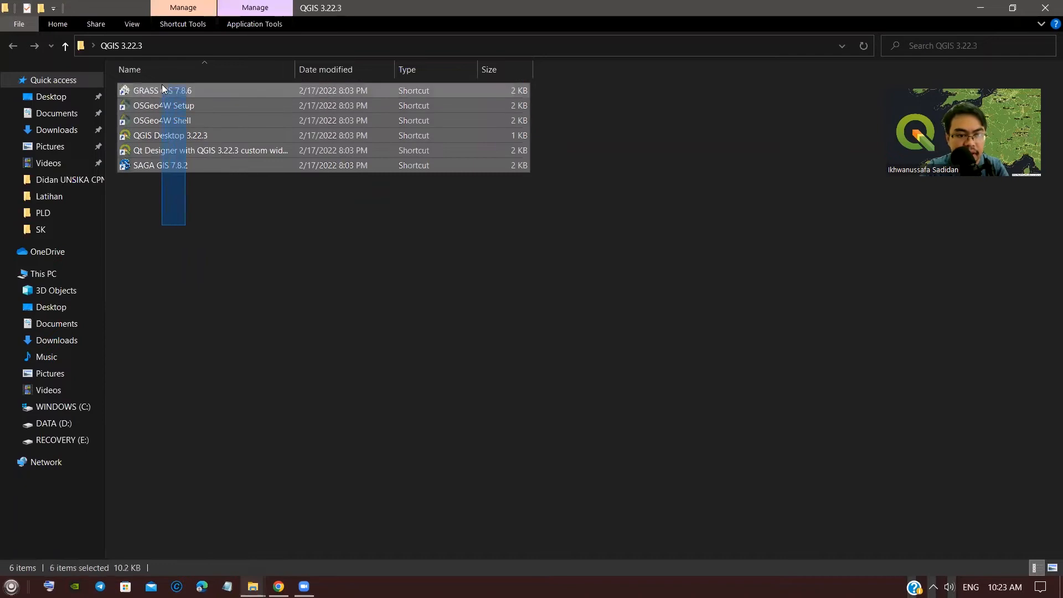
{"action": "left_click", "coordinate": [269, 201]}
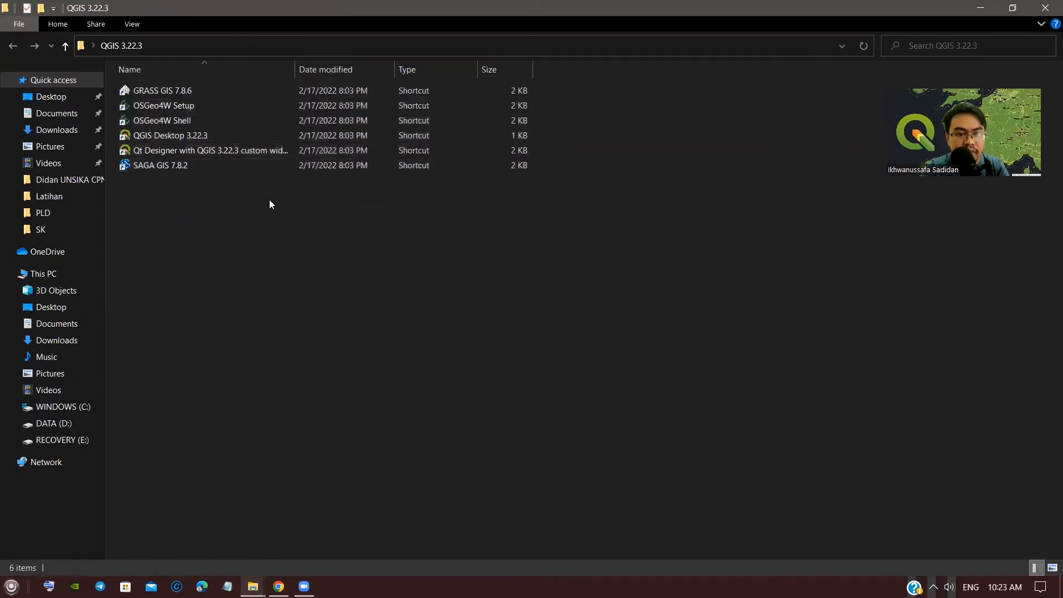
{"action": "left_click", "coordinate": [189, 139]}
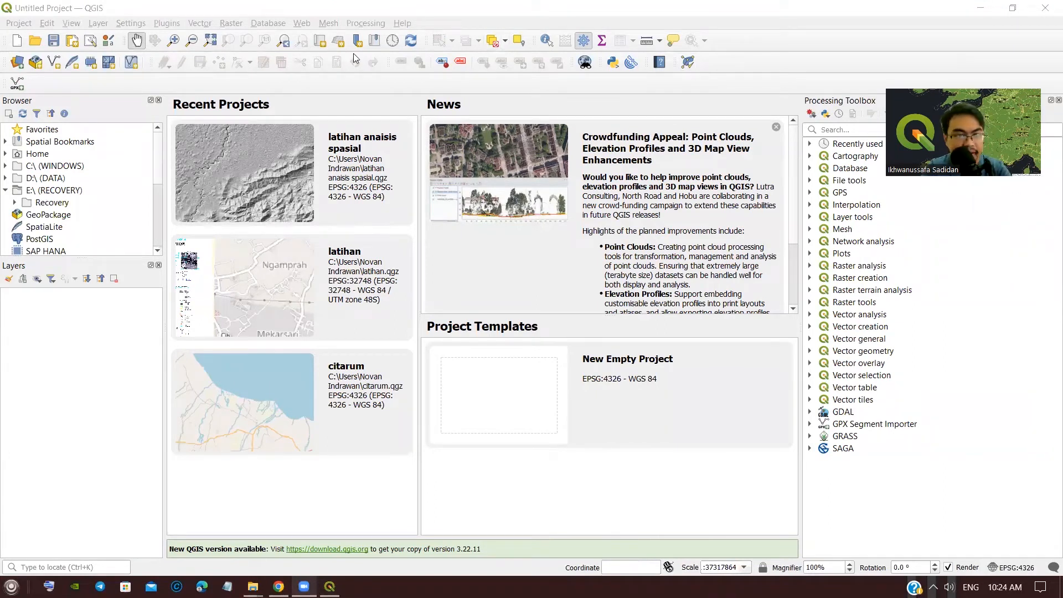
Step: Look through the available project, editing, view and layer commands, including the preview modes
{"action": "left_click", "coordinate": [93, 6]}
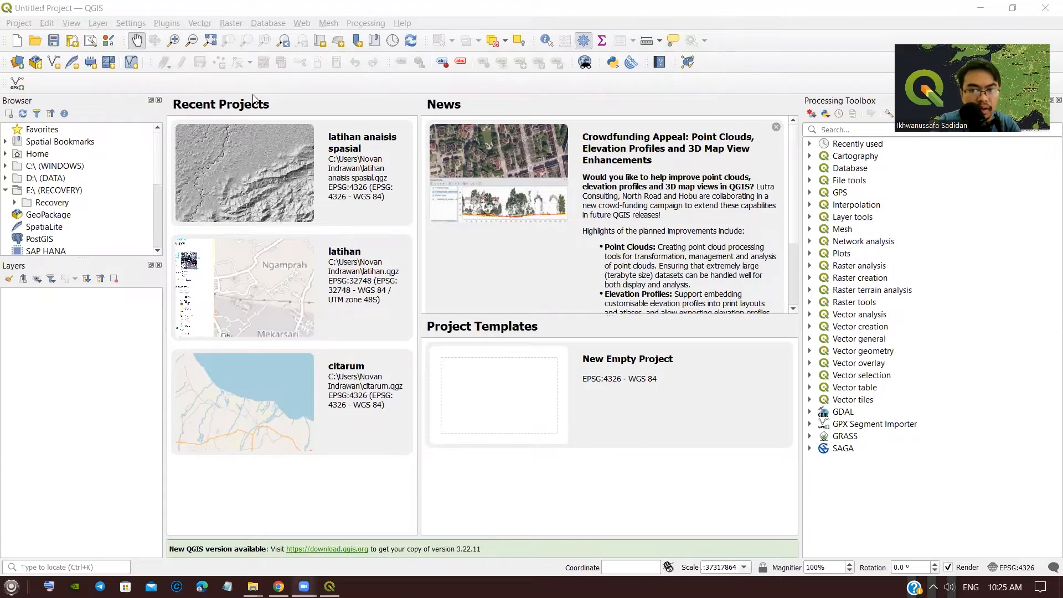
{"action": "left_click", "coordinate": [22, 27]}
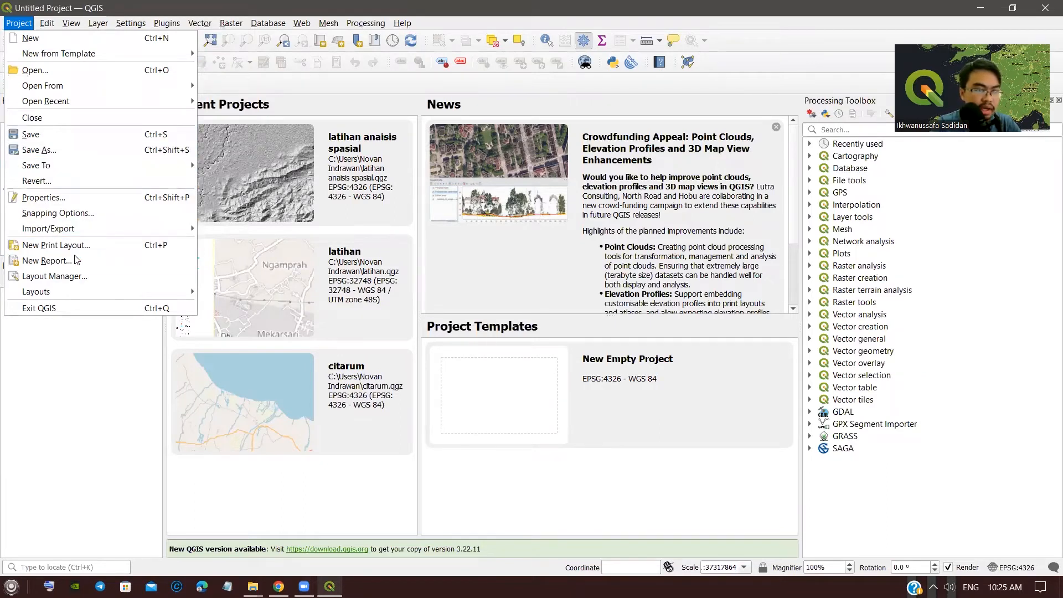
{"action": "left_click", "coordinate": [23, 25]}
{"action": "left_click", "coordinate": [44, 25]}
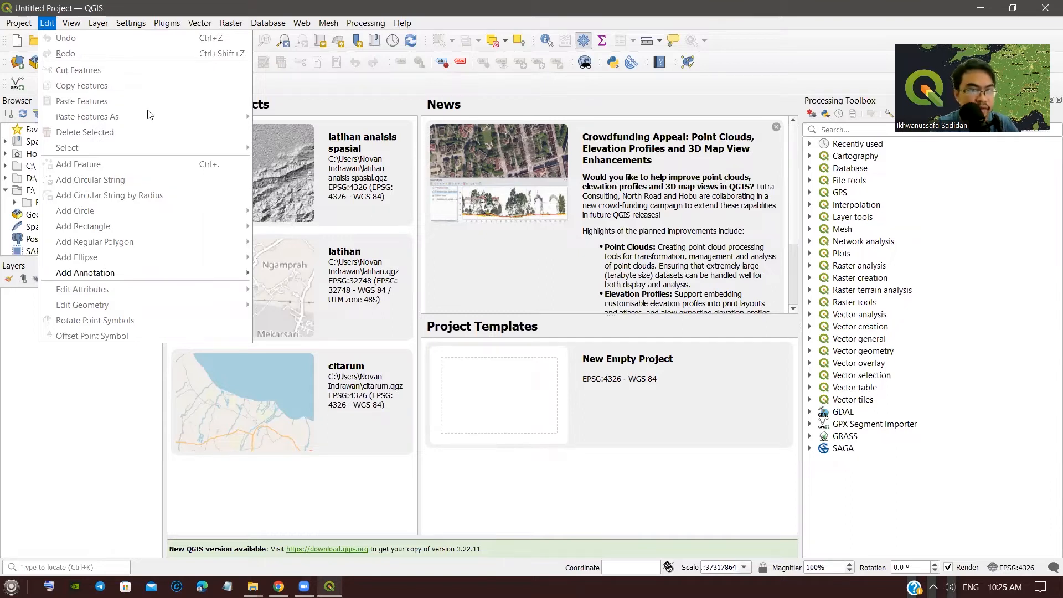
{"action": "mouse_move", "coordinate": [93, 23]}
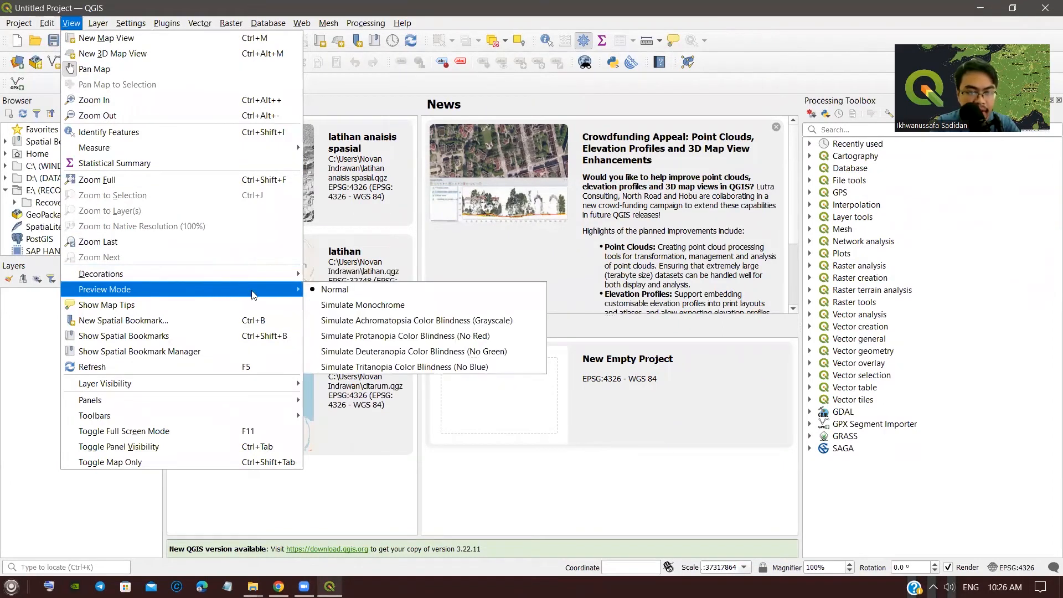
{"action": "mouse_move", "coordinate": [267, 423]}
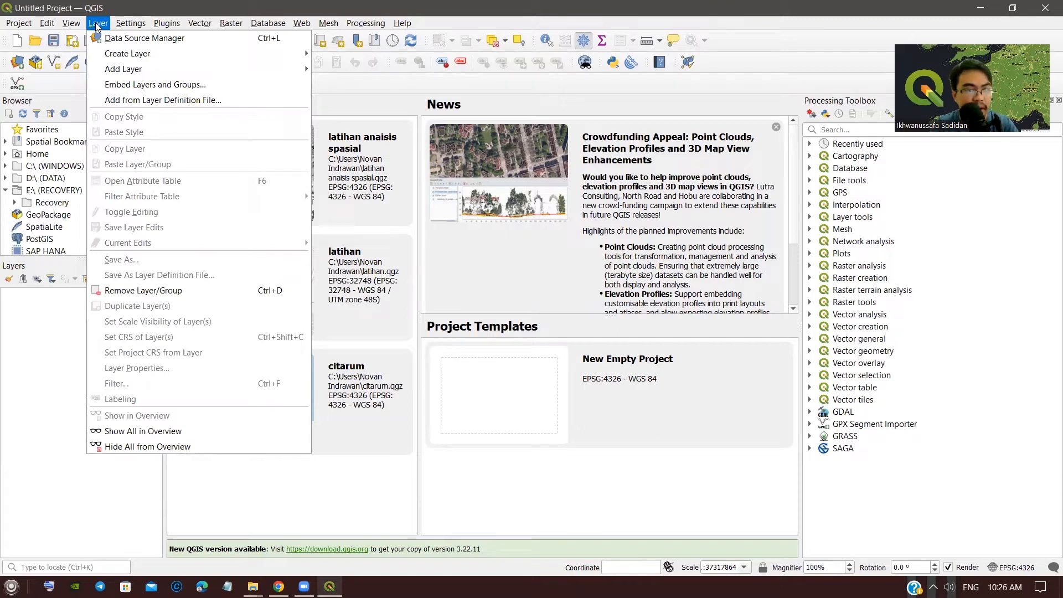
{"action": "mouse_move", "coordinate": [127, 54]}
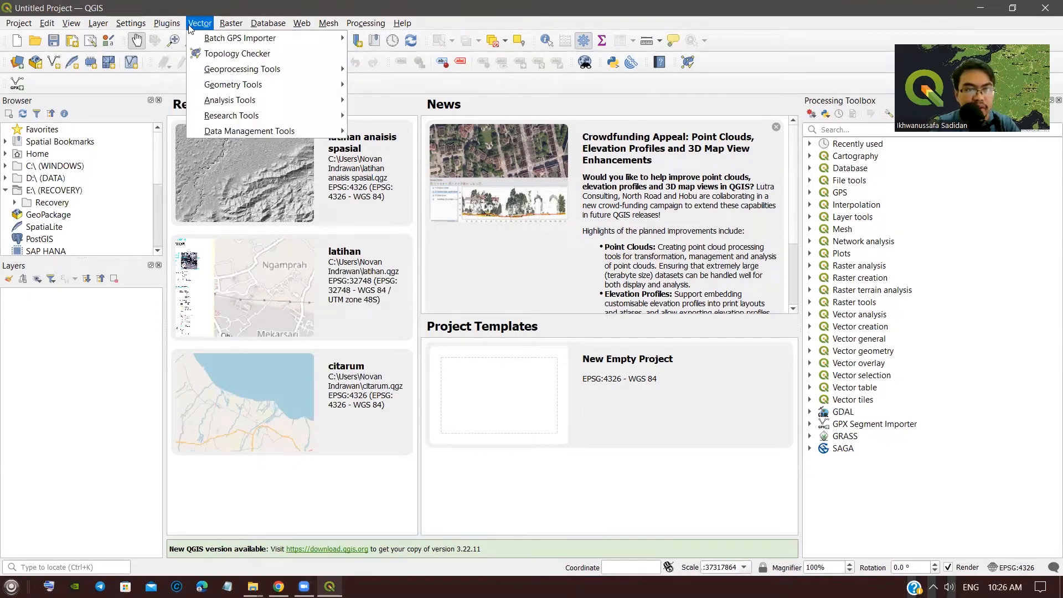
Step: Look through the vector, raster, mesh, processing and help commands, including the vector and raster analysis tools
{"action": "left_click", "coordinate": [225, 24]}
{"action": "left_click", "coordinate": [224, 25]}
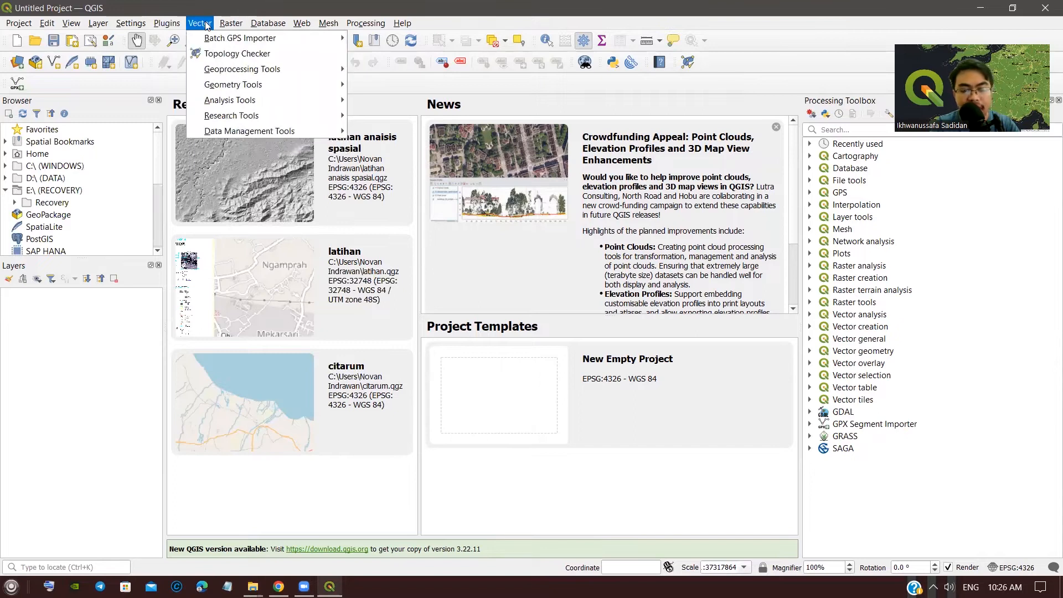
{"action": "left_click", "coordinate": [206, 25]}
{"action": "left_click", "coordinate": [206, 26]}
{"action": "mouse_move", "coordinate": [224, 26]}
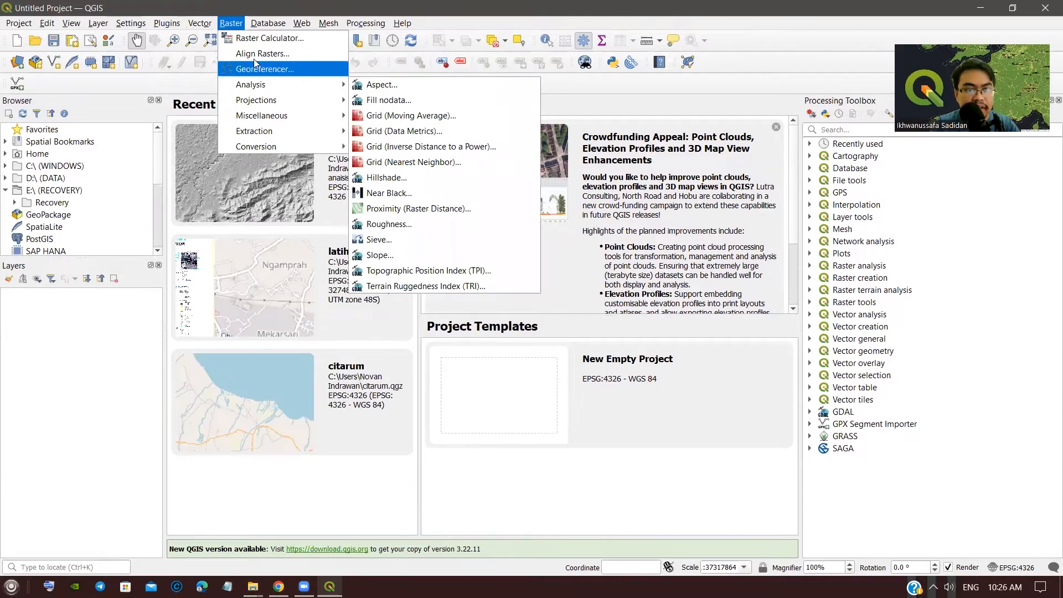
{"action": "mouse_move", "coordinate": [249, 101]}
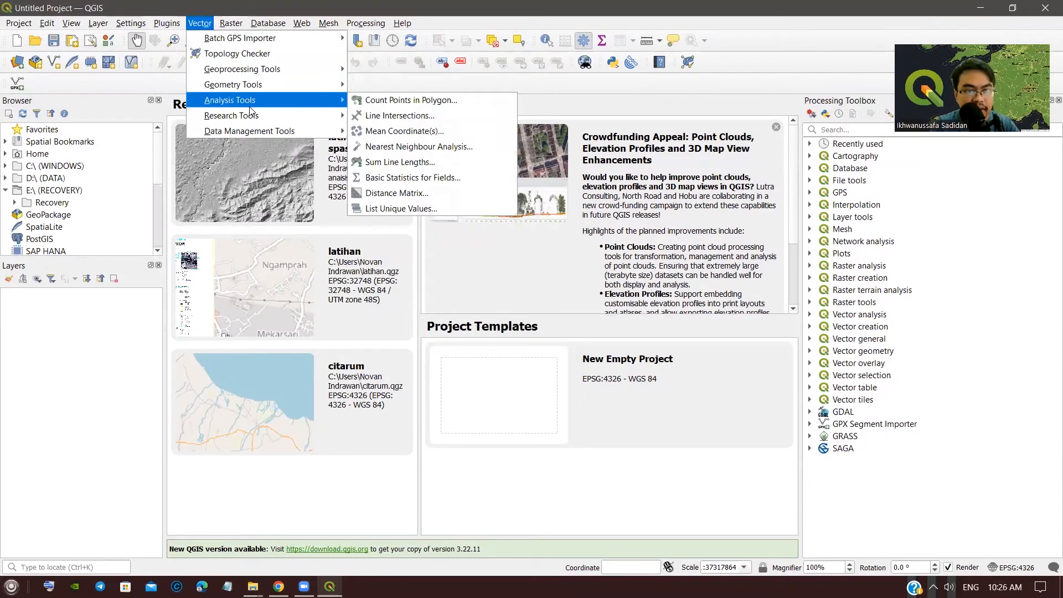
{"action": "mouse_move", "coordinate": [321, 25]}
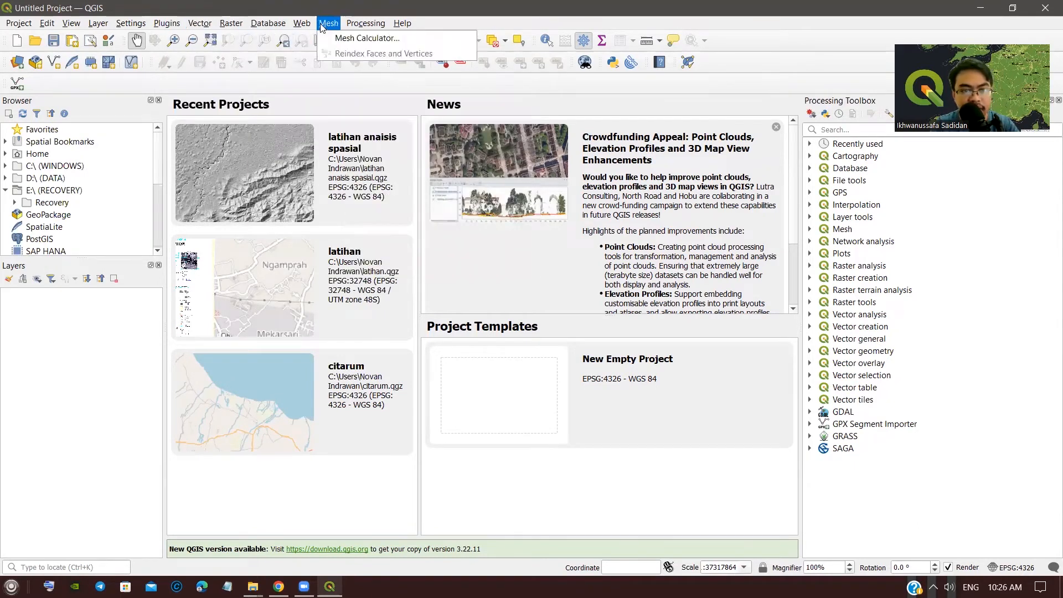
{"action": "mouse_move", "coordinate": [354, 27]}
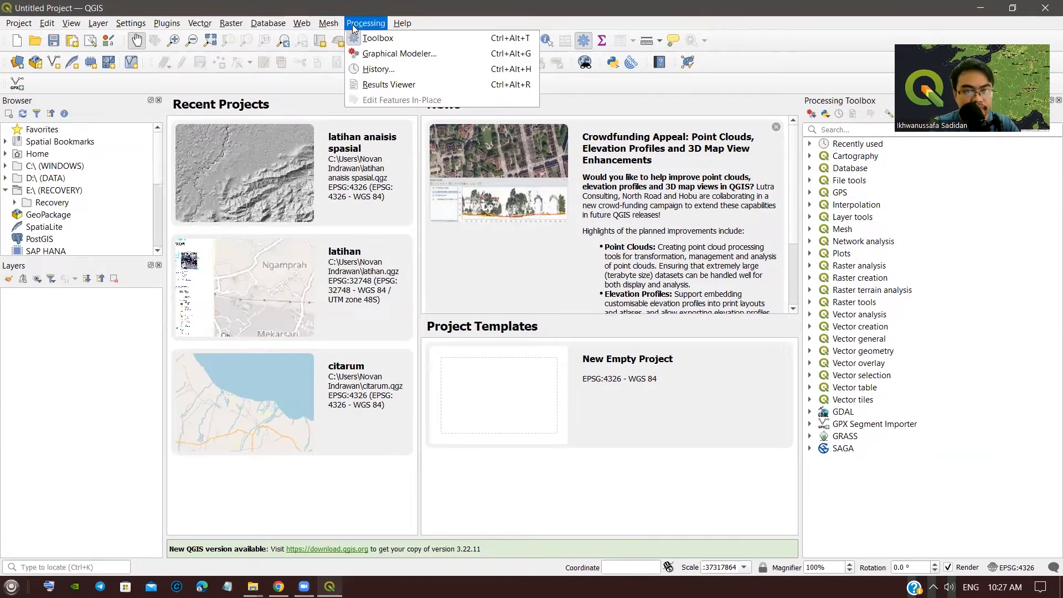
{"action": "mouse_move", "coordinate": [393, 27]}
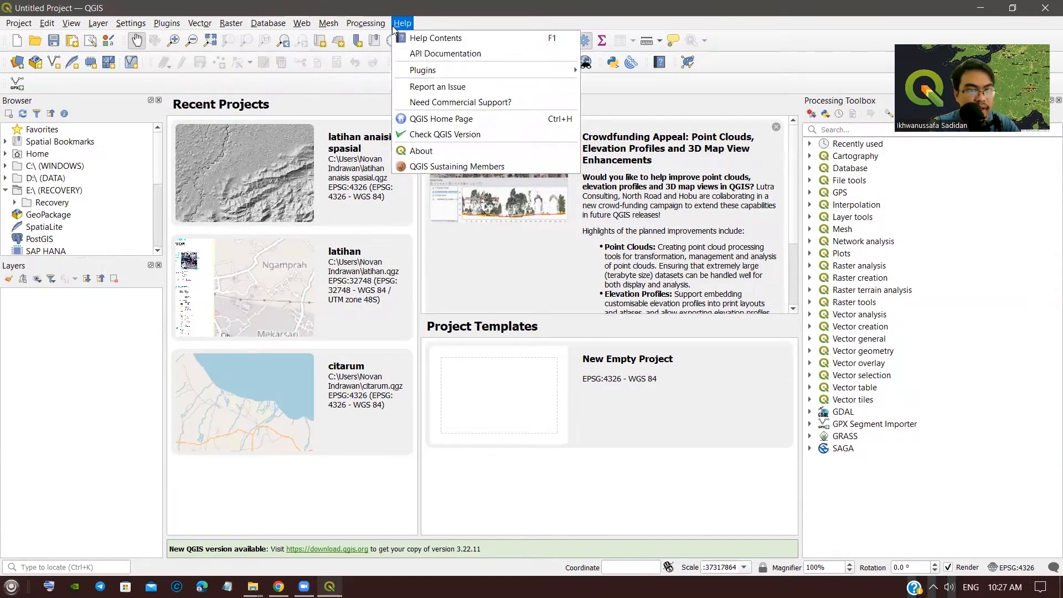
{"action": "left_click", "coordinate": [442, 1]}
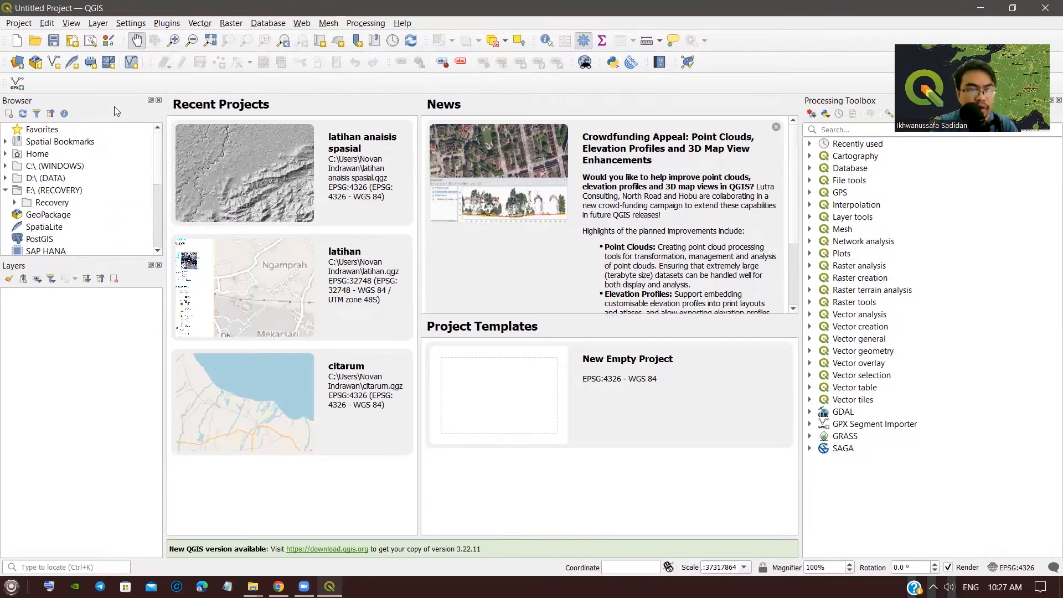
Step: Search the Processing Toolbox for "clip" and clear the search
{"action": "scroll", "coordinate": [75, 196], "scroll_direction": "down", "scroll_amount": 2}
{"action": "scroll", "coordinate": [75, 197], "scroll_direction": "up", "scroll_amount": 2}
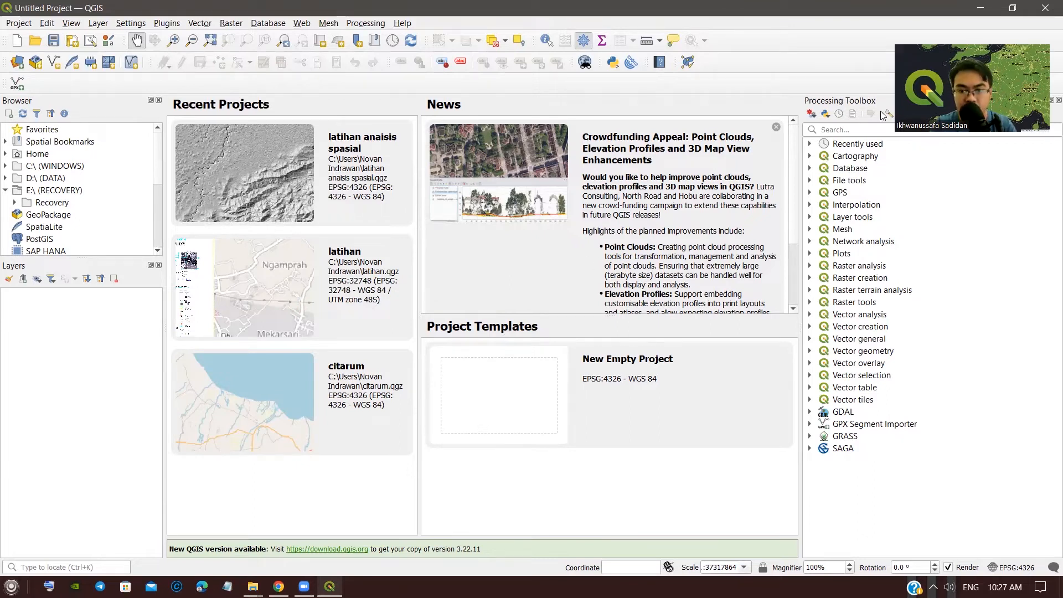
{"action": "left_click", "coordinate": [846, 130]}
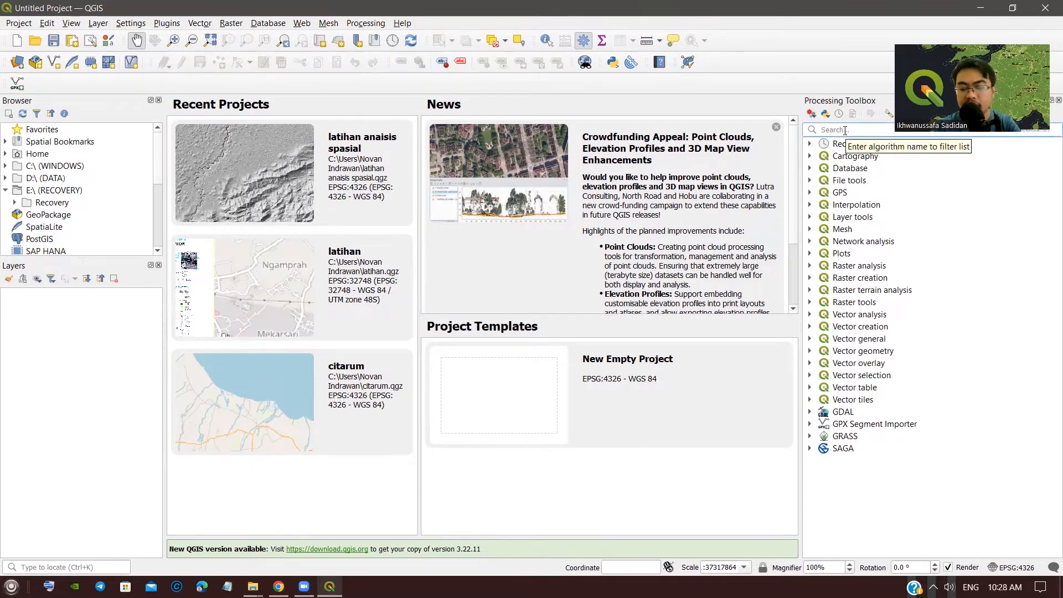
{"action": "type", "text": "clip"}
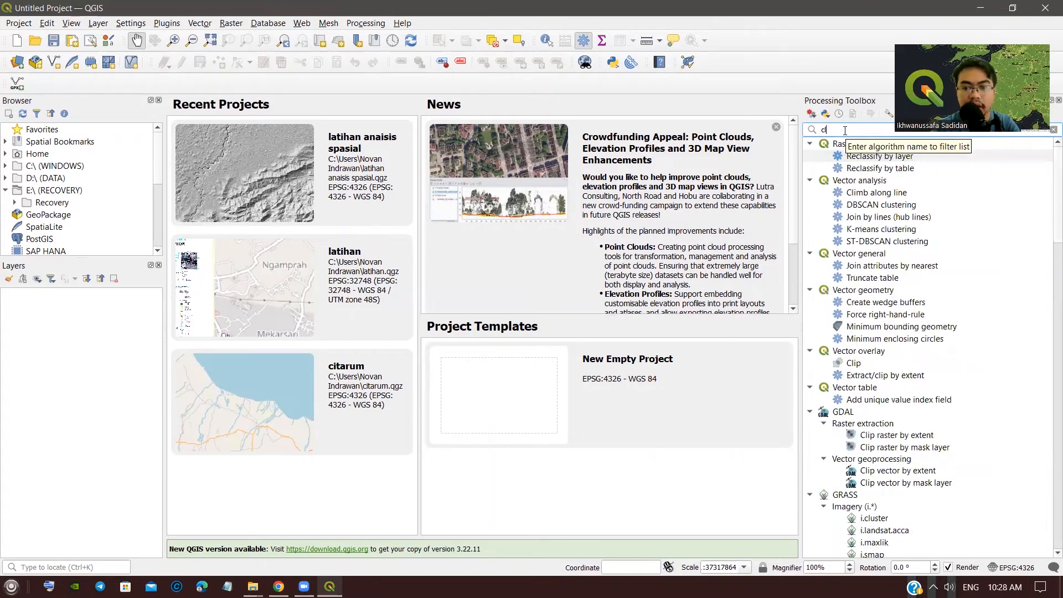
{"action": "key", "text": "BackSpace"}
{"action": "key", "text": "BackSpace"}
{"action": "key", "text": "BackSpace"}
{"action": "key", "text": "BackSpace"}
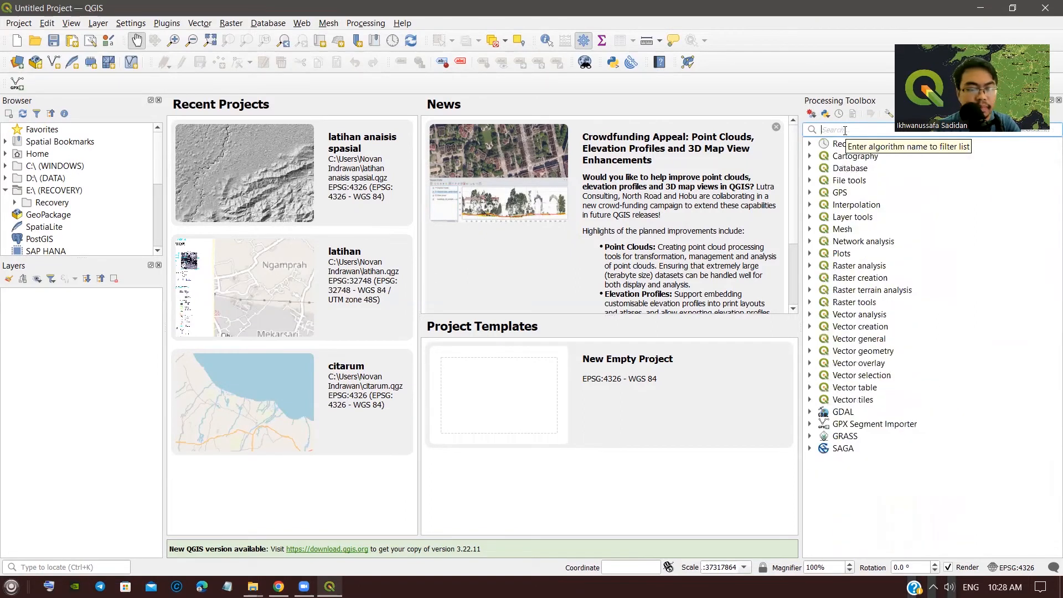
Step: Search the Processing Toolbox for the Dissolve tool and clear the search
{"action": "type", "text": "dissol"}
{"action": "key", "text": "BackSpace"}
{"action": "key", "text": "BackSpace"}
{"action": "key", "text": "BackSpace"}
{"action": "key", "text": "BackSpace"}
{"action": "key", "text": "BackSpace"}
{"action": "key", "text": "BackSpace"}
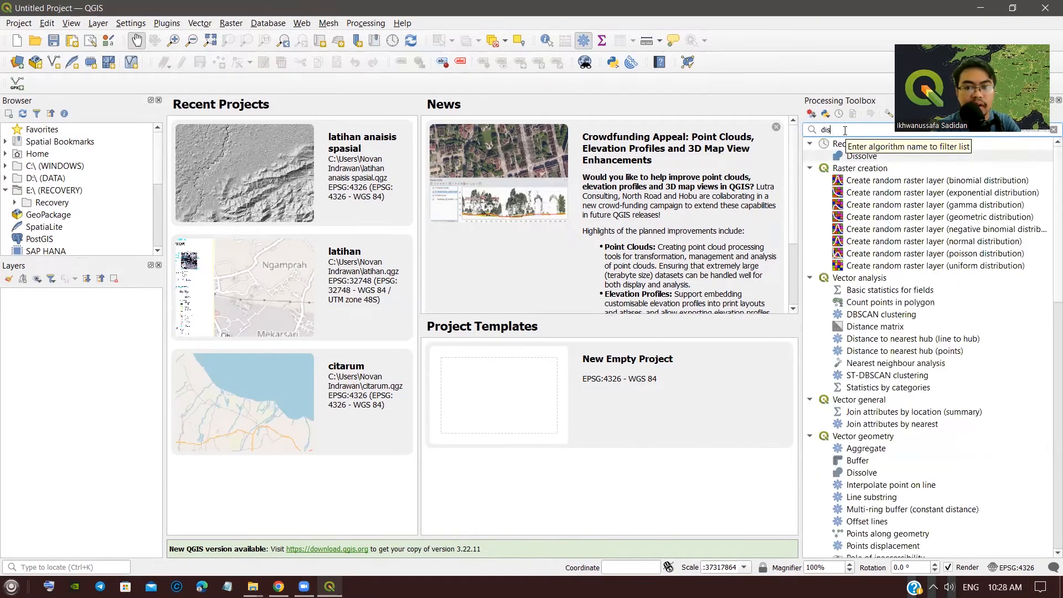
Step: Search the Processing Toolbox for "union" and clear the search
{"action": "type", "text": "union"}
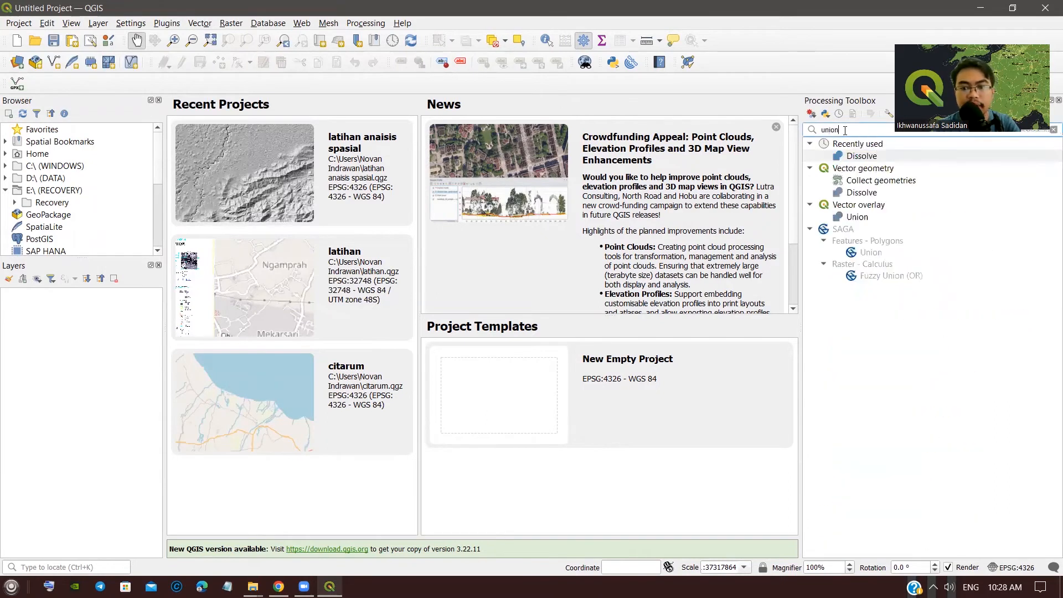
{"action": "key", "text": "BackSpace"}
{"action": "key", "text": "BackSpace"}
{"action": "key", "text": "BackSpace"}
{"action": "key", "text": "BackSpace"}
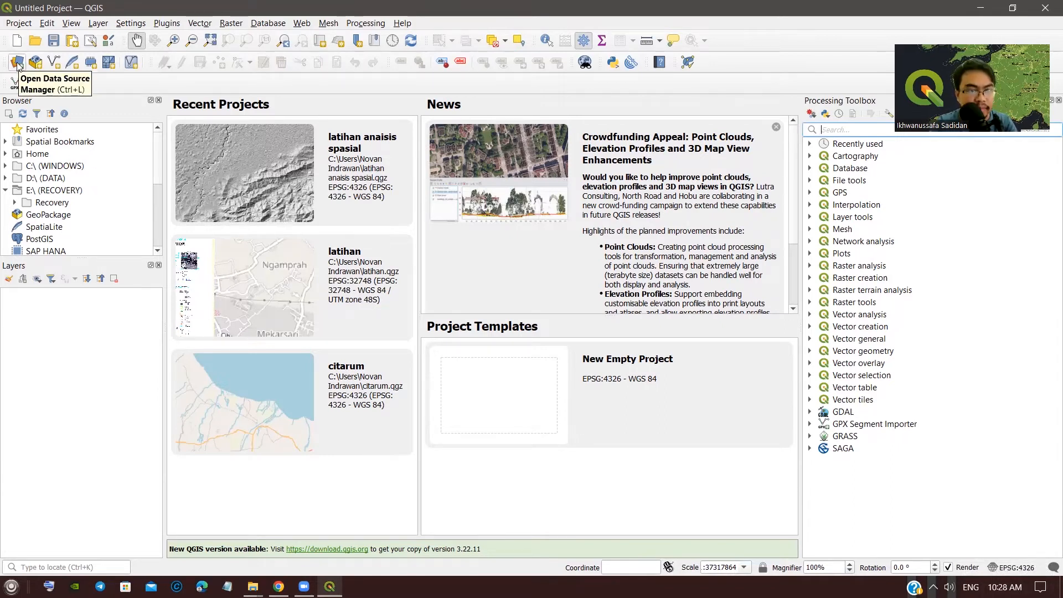
Step: Create a new empty project and open the Data Source Manager
{"action": "left_click", "coordinate": [18, 23]}
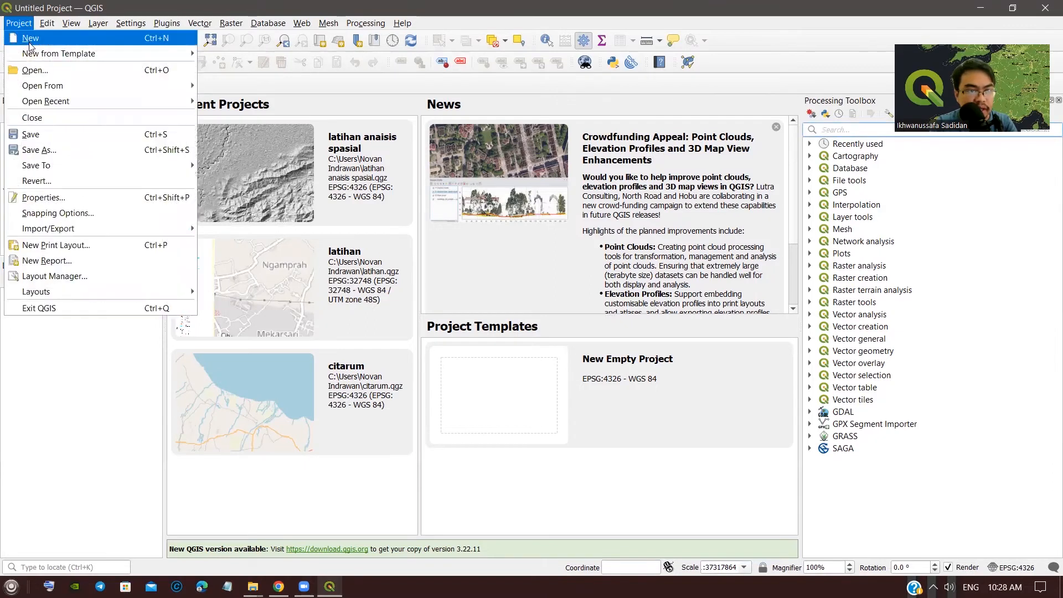
{"action": "left_click", "coordinate": [30, 39]}
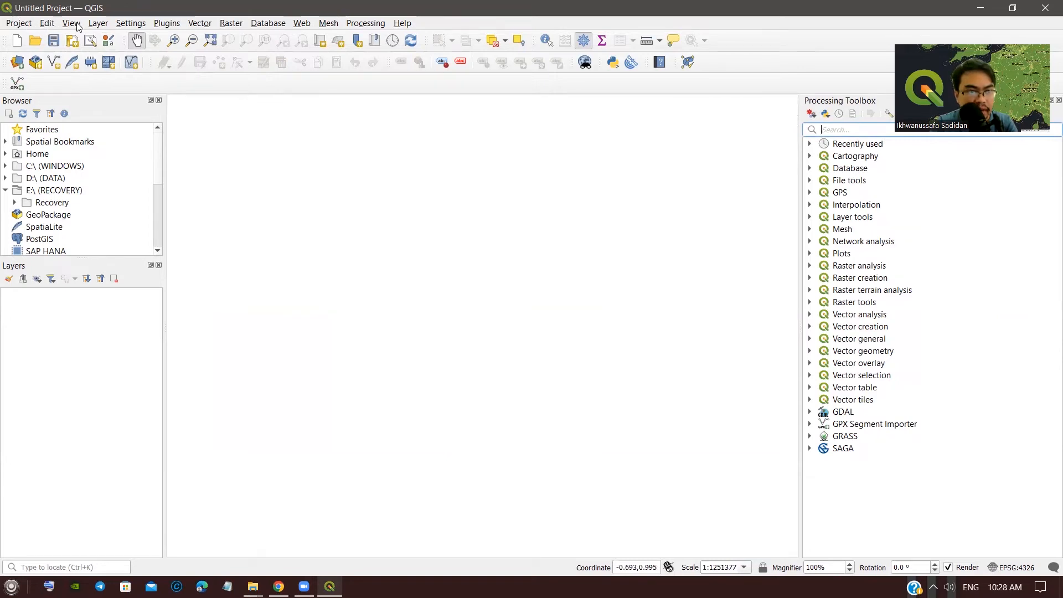
{"action": "left_click", "coordinate": [103, 25]}
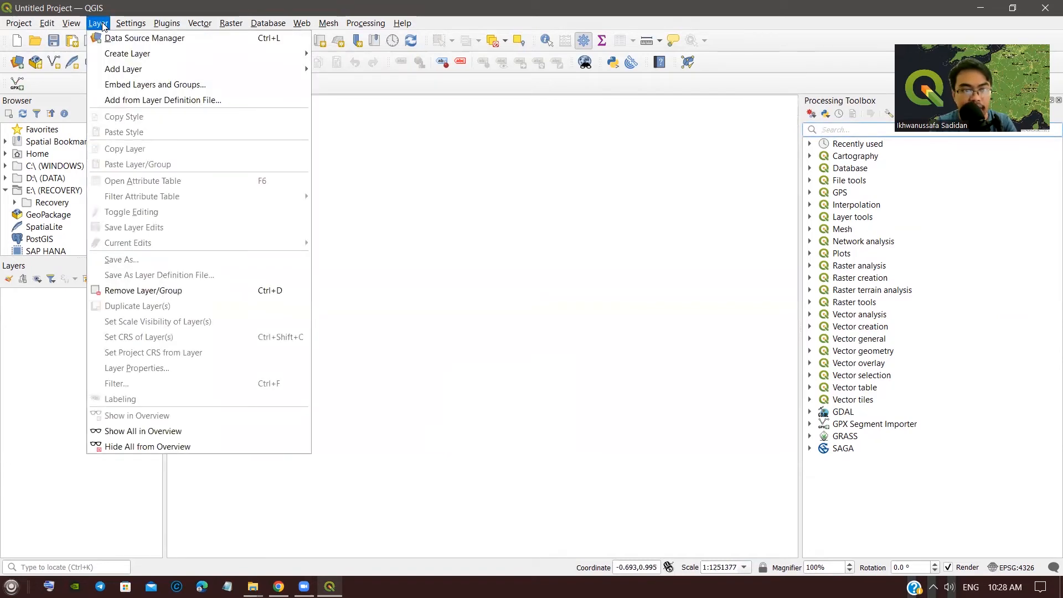
{"action": "left_click", "coordinate": [110, 39]}
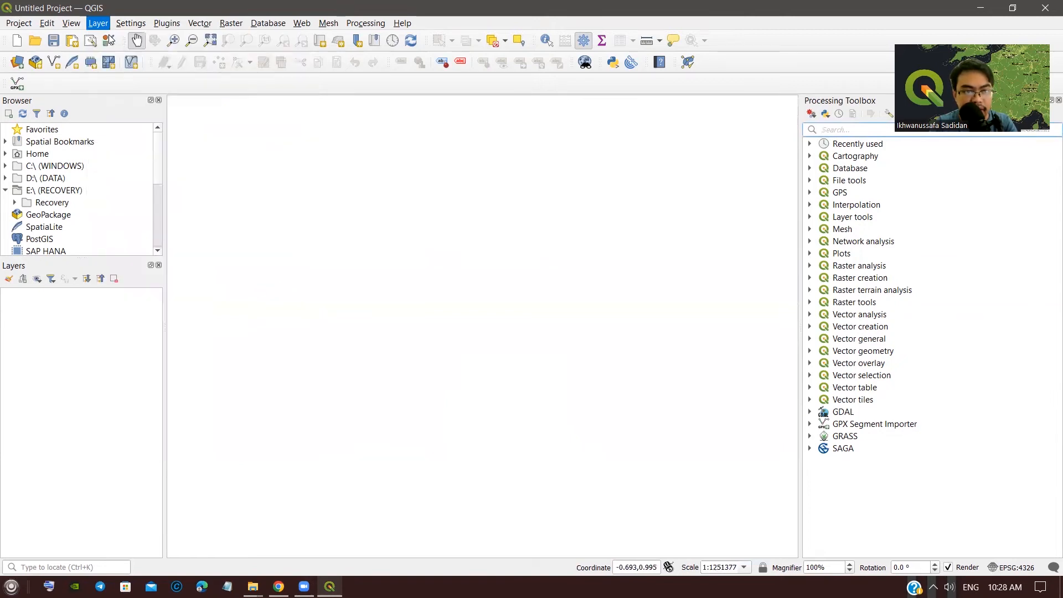
Step: Expand the D:\ (DATA) drive in the Data Source Manager's browser and look through its folders
{"action": "left_click", "coordinate": [290, 156]}
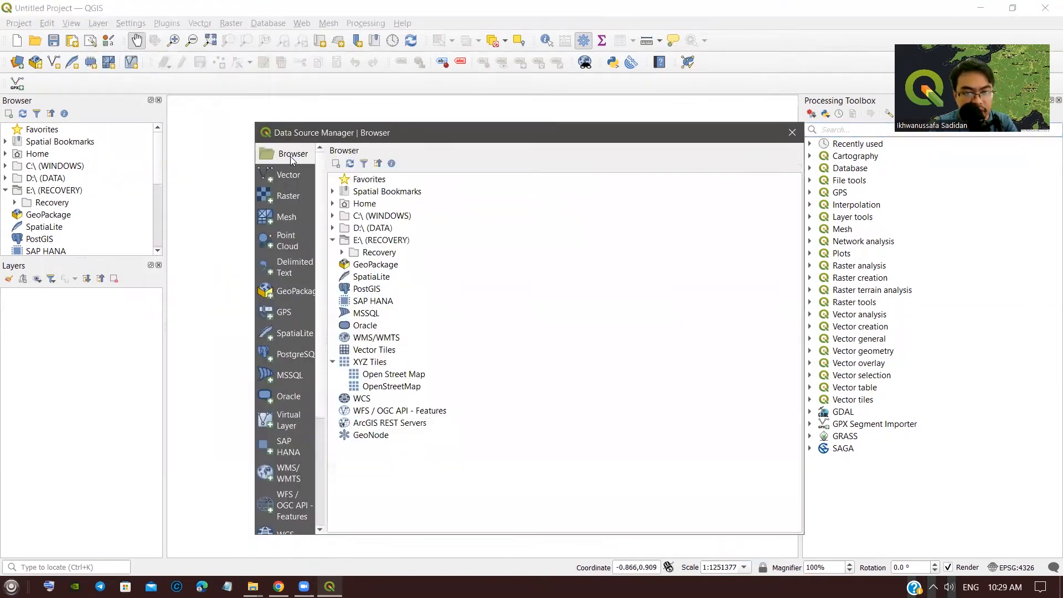
{"action": "left_click", "coordinate": [333, 227]}
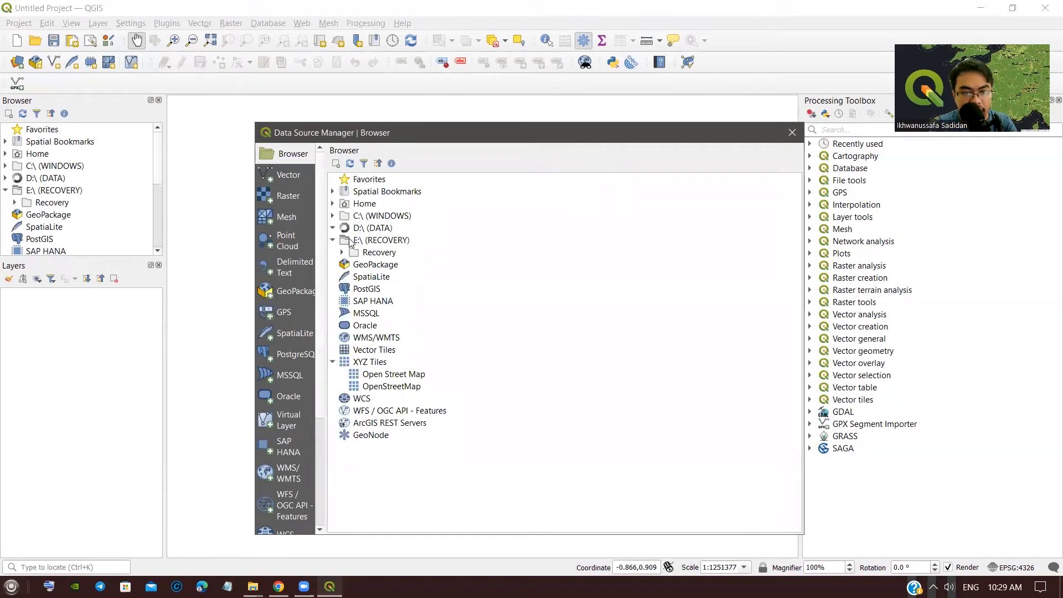
{"action": "scroll", "coordinate": [358, 297], "scroll_direction": "down", "scroll_amount": 2}
{"action": "scroll", "coordinate": [359, 298], "scroll_direction": "up", "scroll_amount": 2}
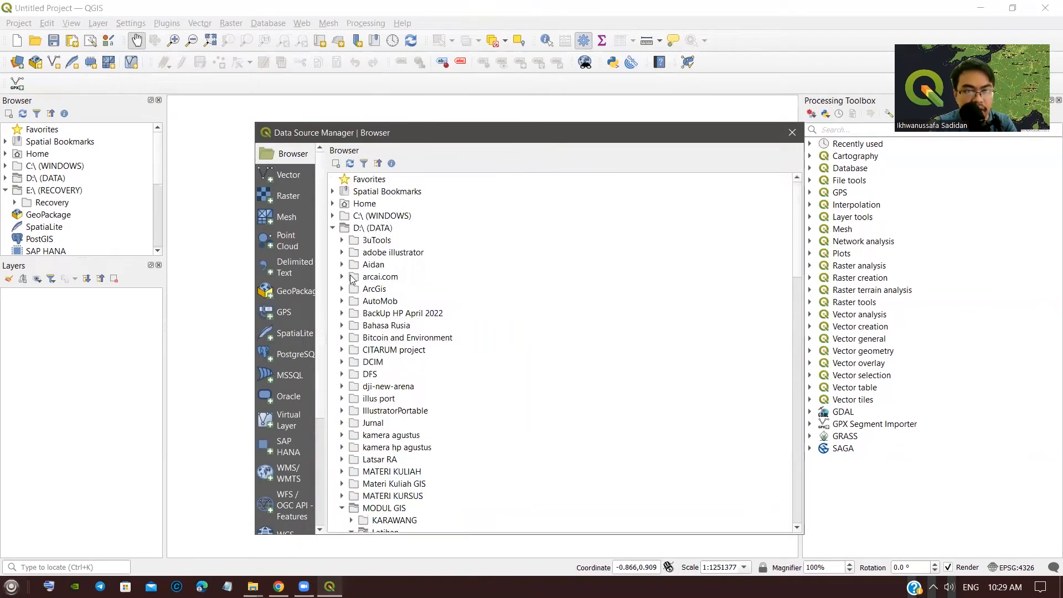
Step: Look through the Vector, Raster, Mesh and GeoPackage source types in the Data Source Manager and close it
{"action": "left_click", "coordinate": [292, 177]}
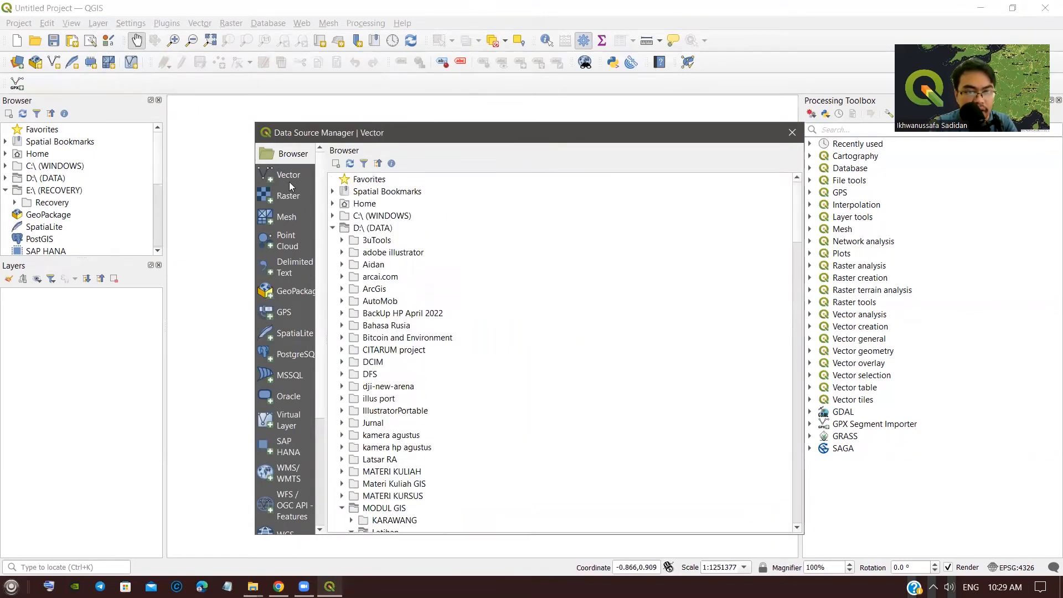
{"action": "left_click", "coordinate": [294, 200]}
{"action": "left_click", "coordinate": [300, 223]}
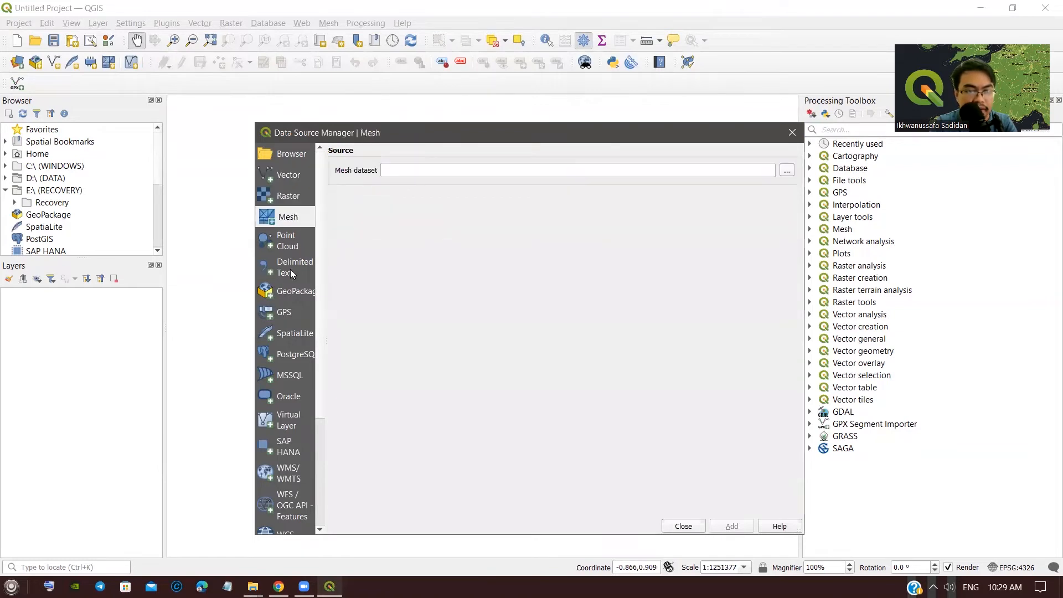
{"action": "left_click", "coordinate": [288, 291]}
{"action": "left_click", "coordinate": [291, 157]}
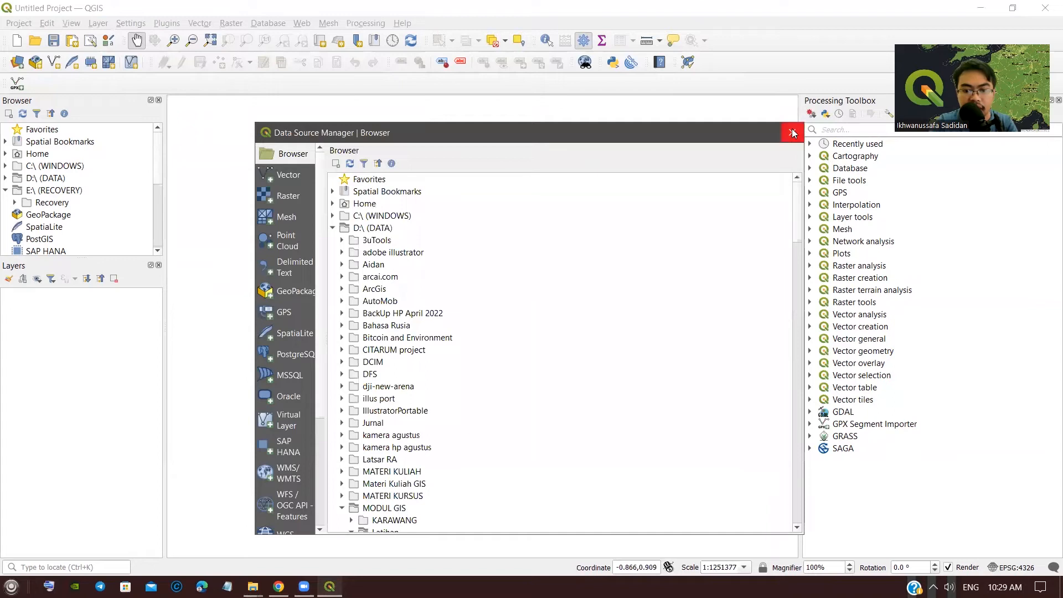
{"action": "left_click", "coordinate": [791, 134]}
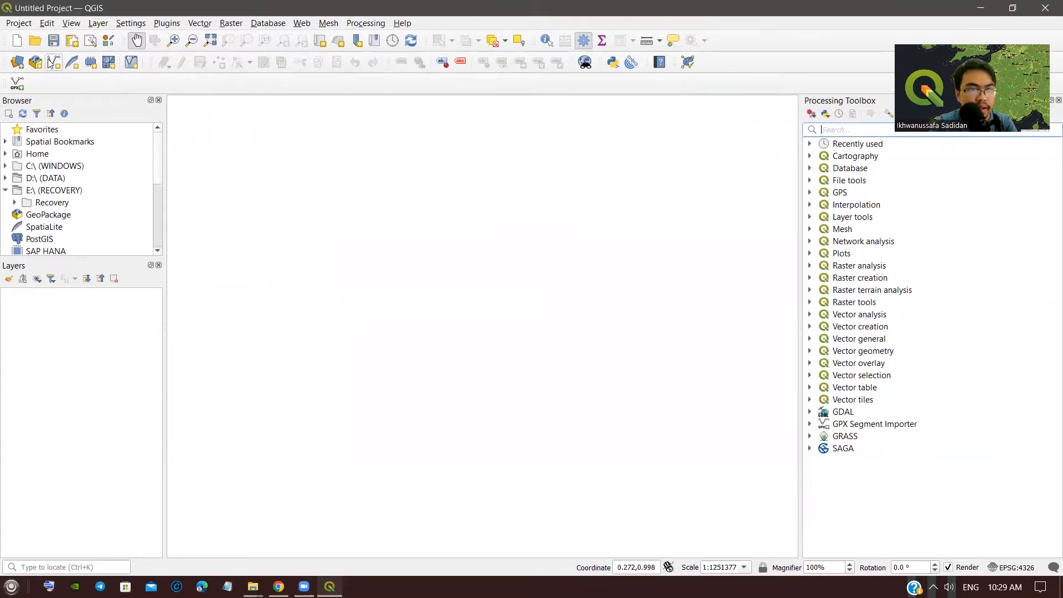
{"action": "left_click", "coordinate": [17, 63]}
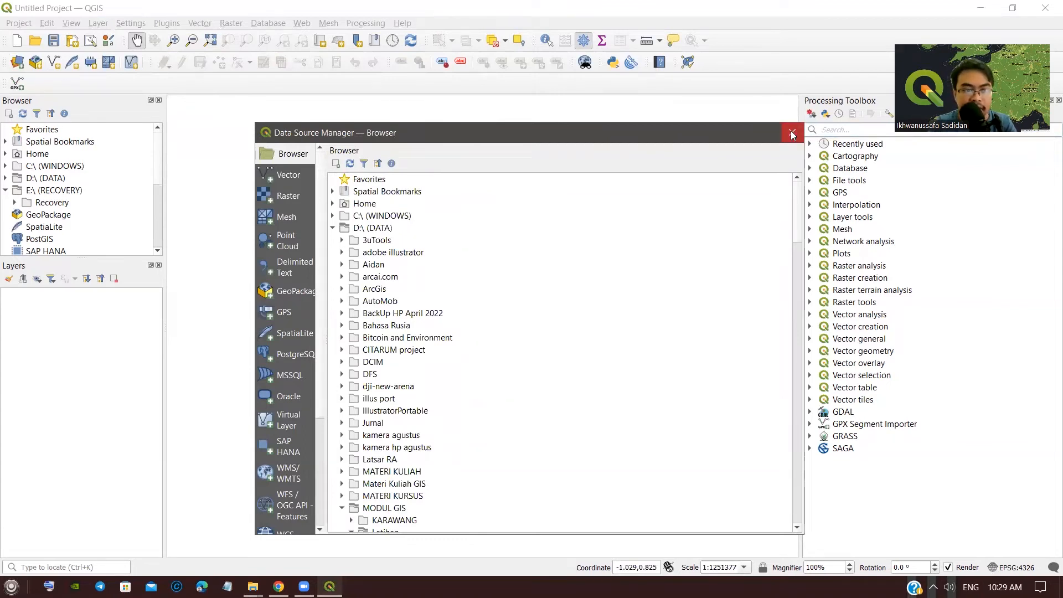
{"action": "left_click", "coordinate": [792, 135]}
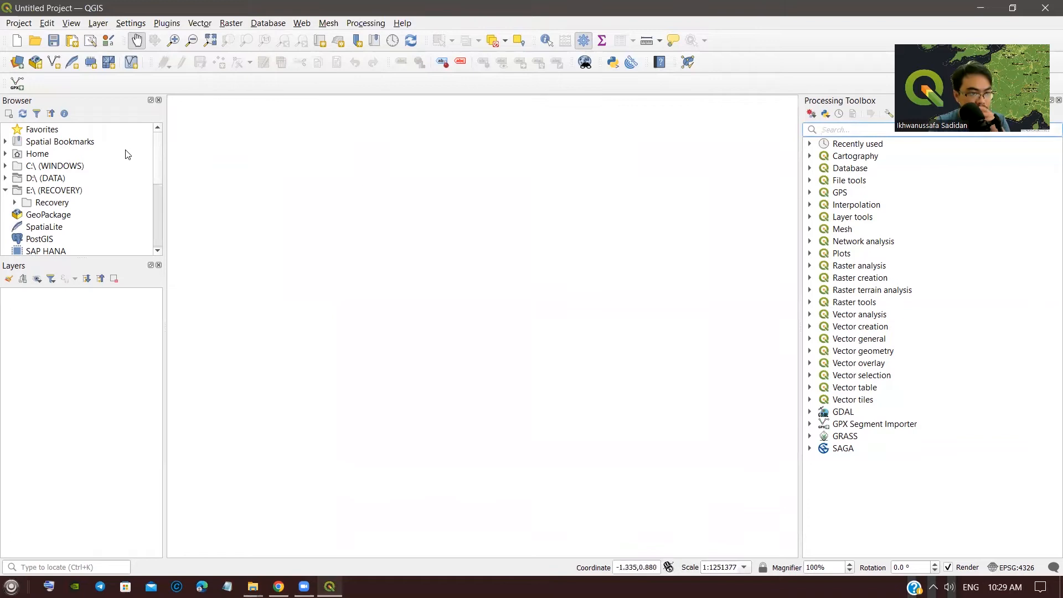
Step: Look through the Browser panel's entries and close both the Browser and Layers panels
{"action": "scroll", "coordinate": [92, 173], "scroll_direction": "down", "scroll_amount": 3}
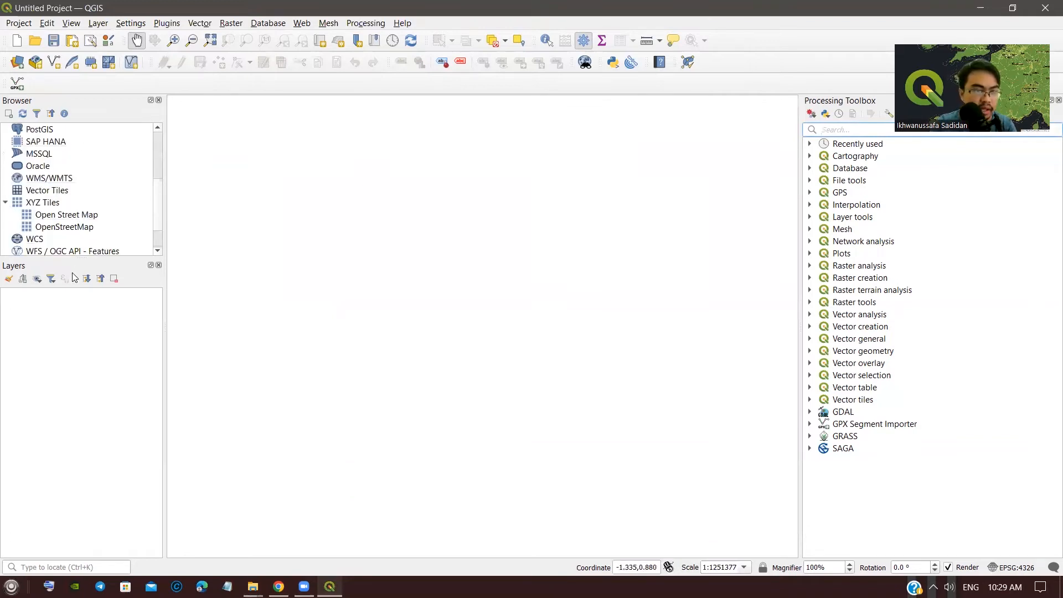
{"action": "scroll", "coordinate": [83, 188], "scroll_direction": "up", "scroll_amount": 3}
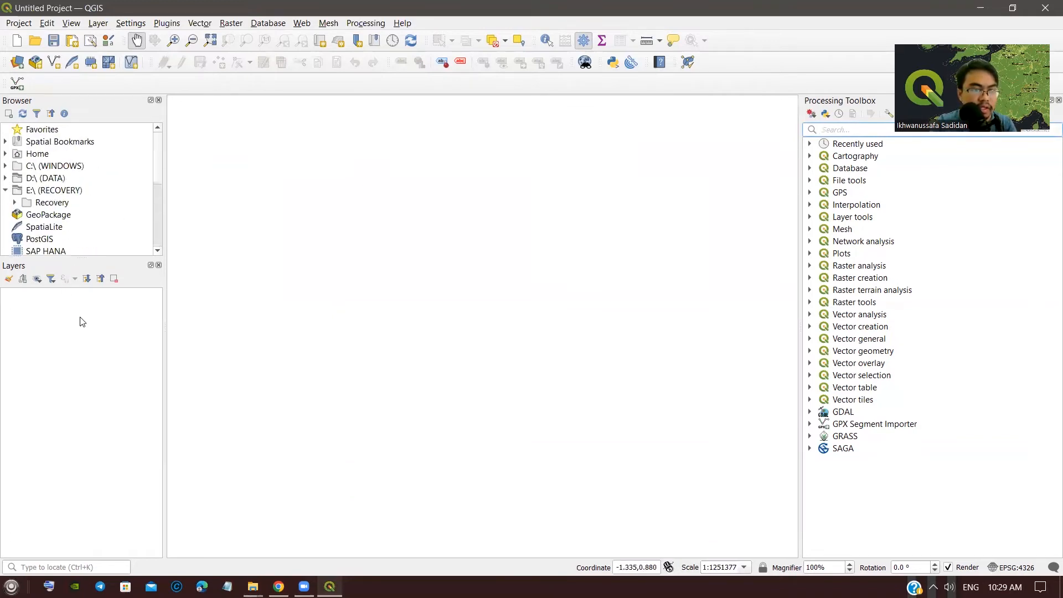
{"action": "left_click", "coordinate": [159, 100]}
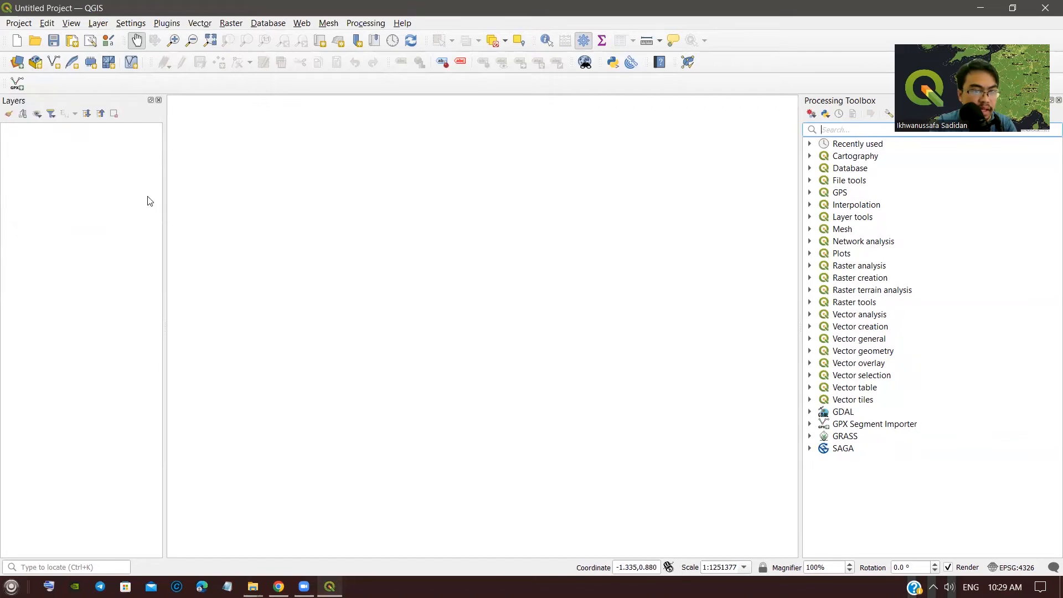
{"action": "left_click", "coordinate": [158, 100]}
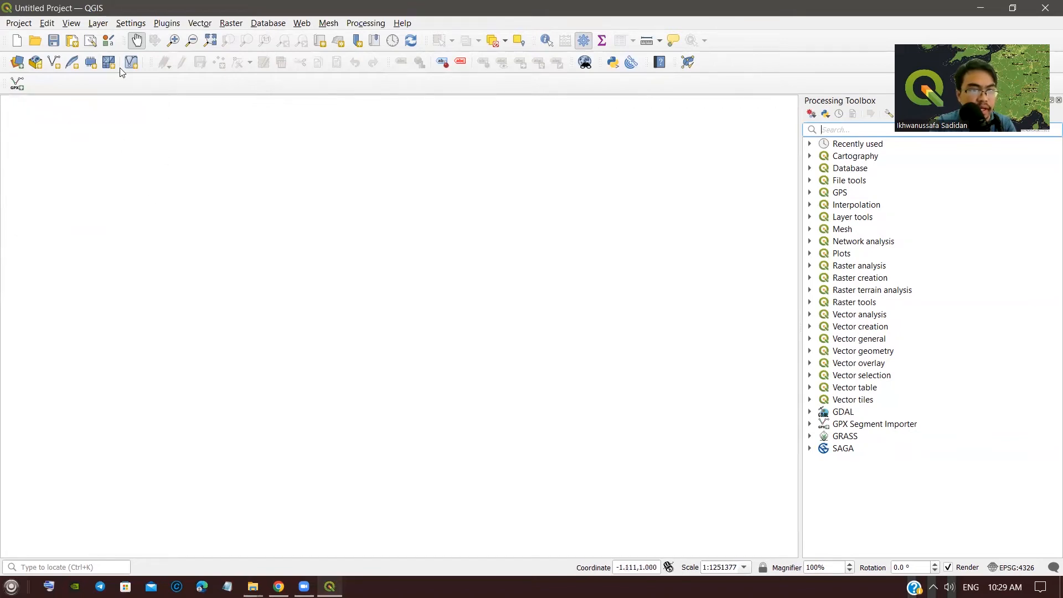
Step: Show the Browser and Layers panels again
{"action": "left_click", "coordinate": [71, 22]}
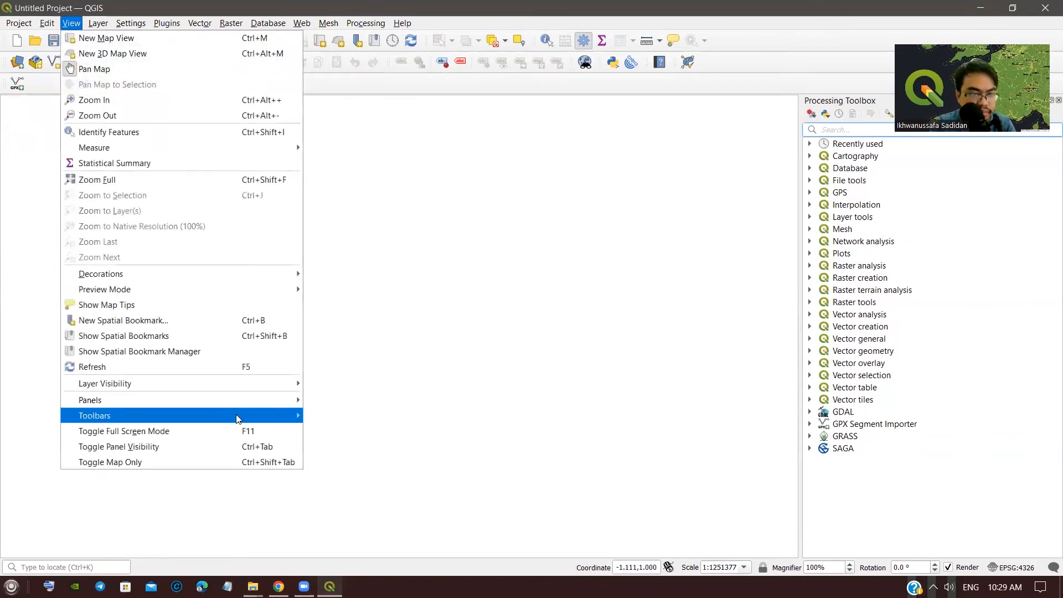
{"action": "mouse_move", "coordinate": [242, 416]}
{"action": "mouse_move", "coordinate": [263, 401]}
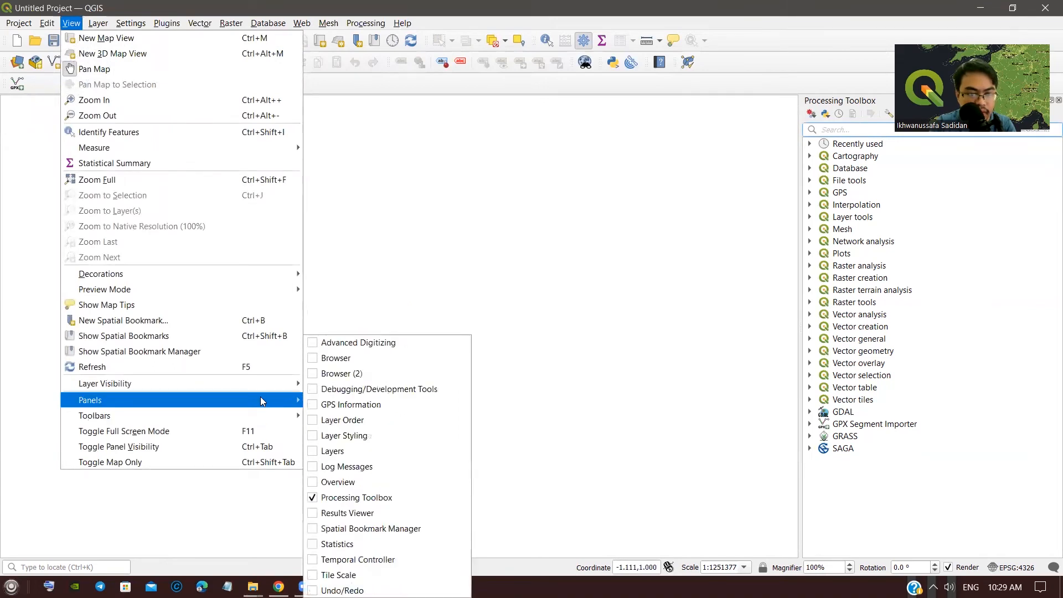
{"action": "left_click", "coordinate": [333, 358]}
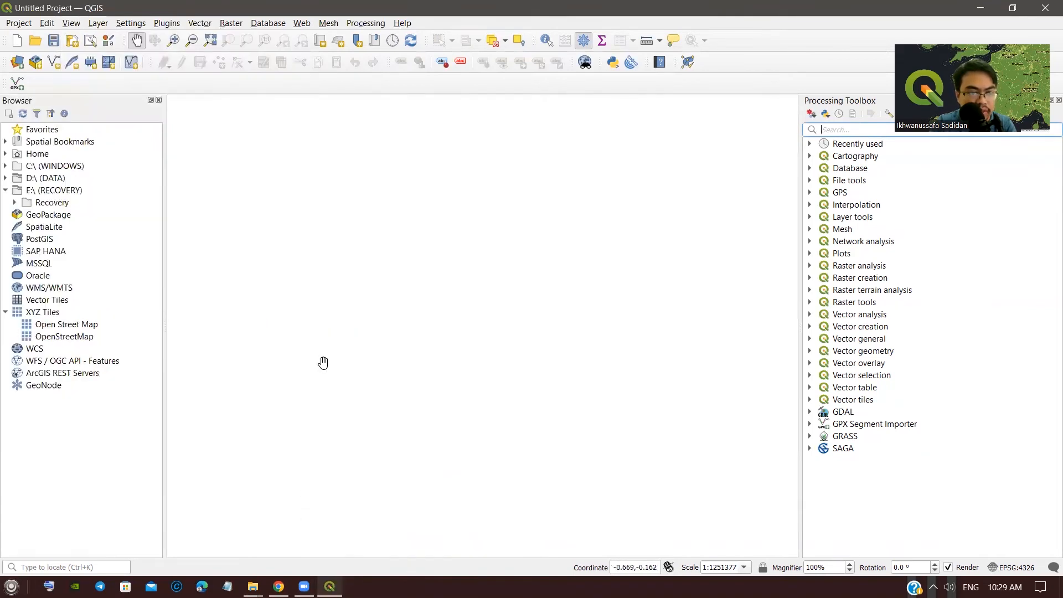
{"action": "left_click", "coordinate": [67, 25]}
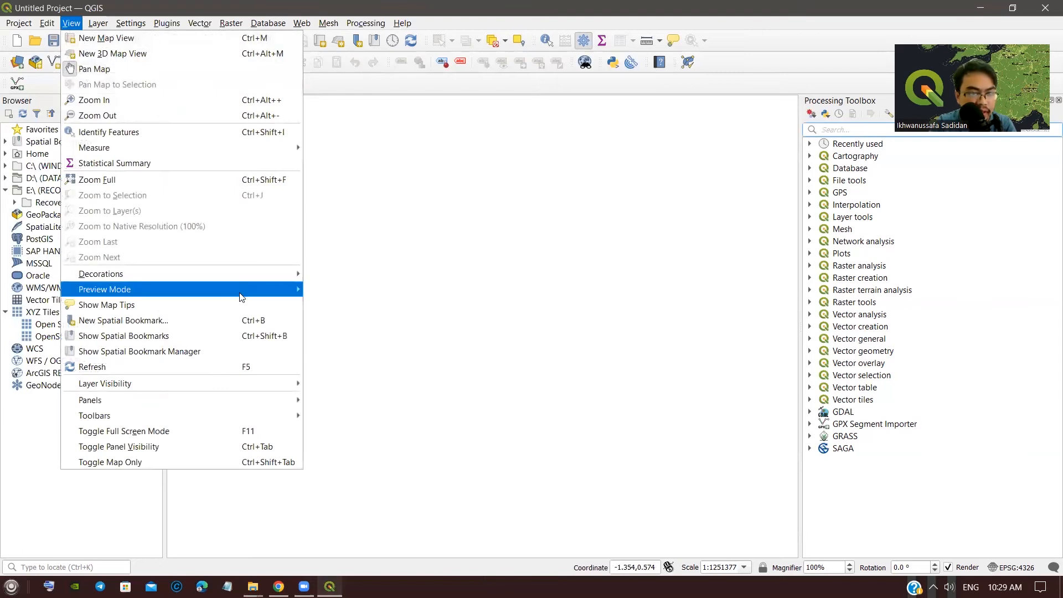
{"action": "mouse_move", "coordinate": [286, 388]}
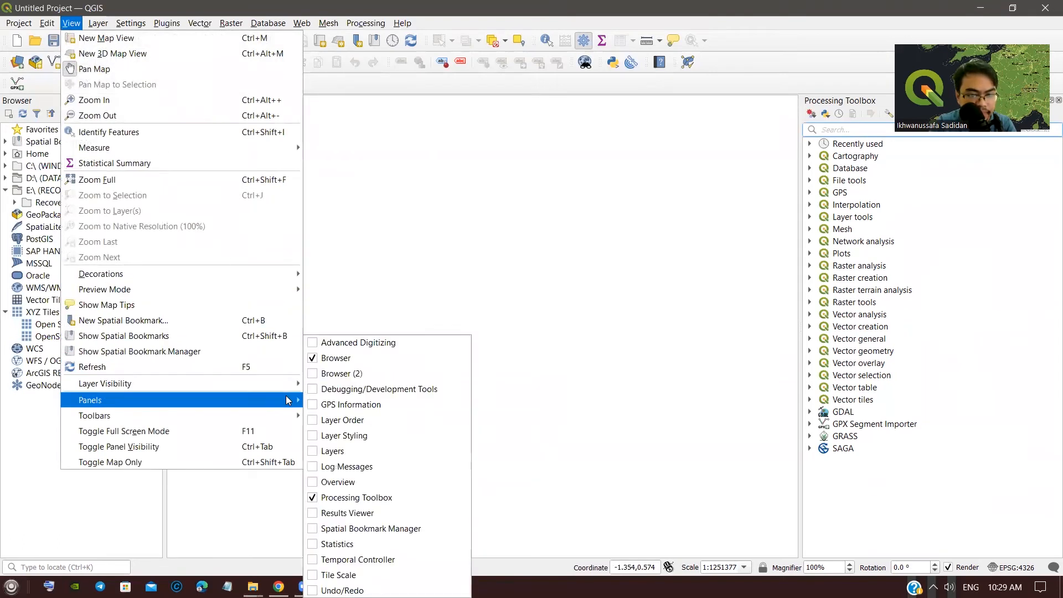
{"action": "left_click", "coordinate": [310, 452]}
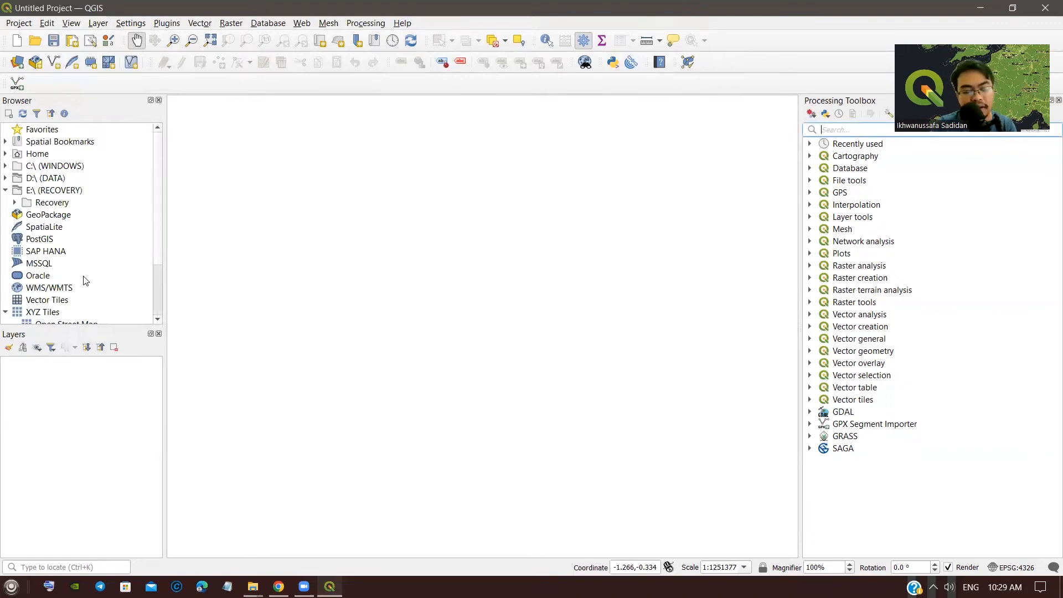
Step: Expand the D:\ (DATA) drive in the Browser panel
{"action": "left_click", "coordinate": [6, 177]}
{"action": "scroll", "coordinate": [55, 195], "scroll_direction": "down", "scroll_amount": 1}
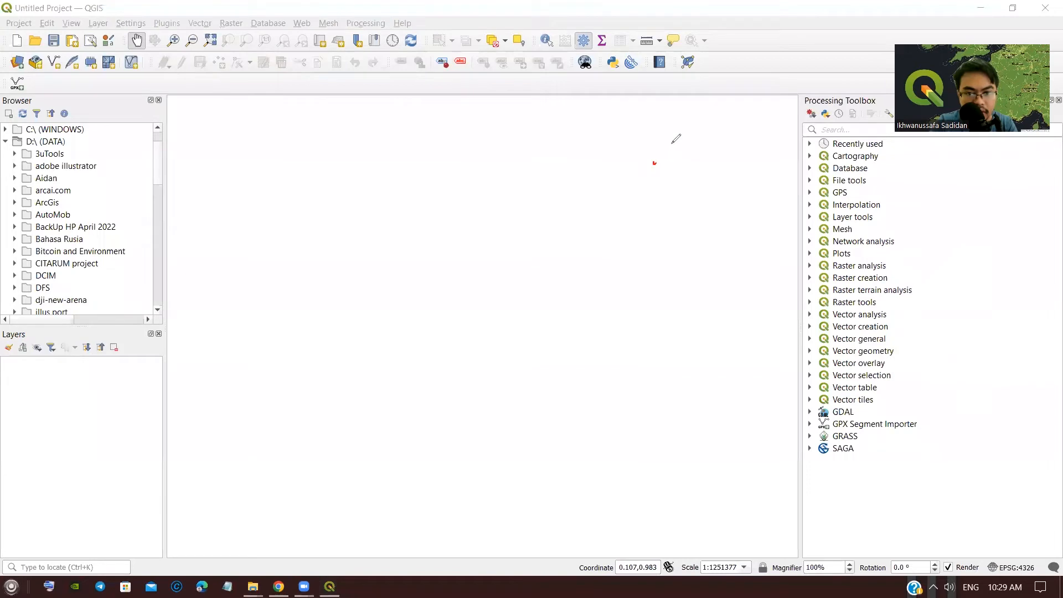
{"action": "left_click_drag", "start_coordinate": [670, 143], "coordinate": [703, 176]}
{"action": "left_click_drag", "start_coordinate": [705, 139], "coordinate": [714, 156]}
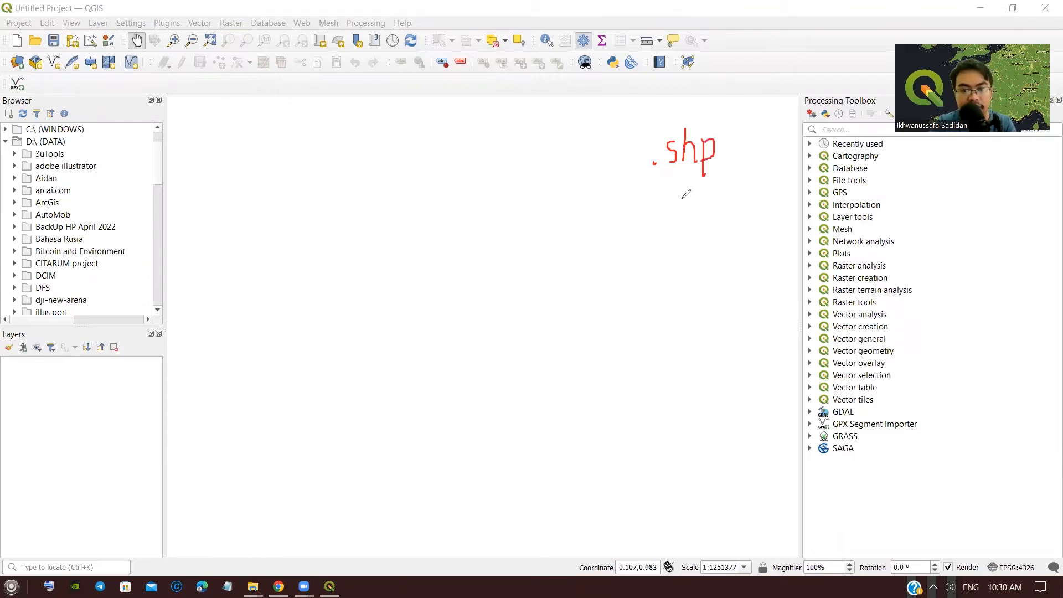
{"action": "key", "text": "e"}
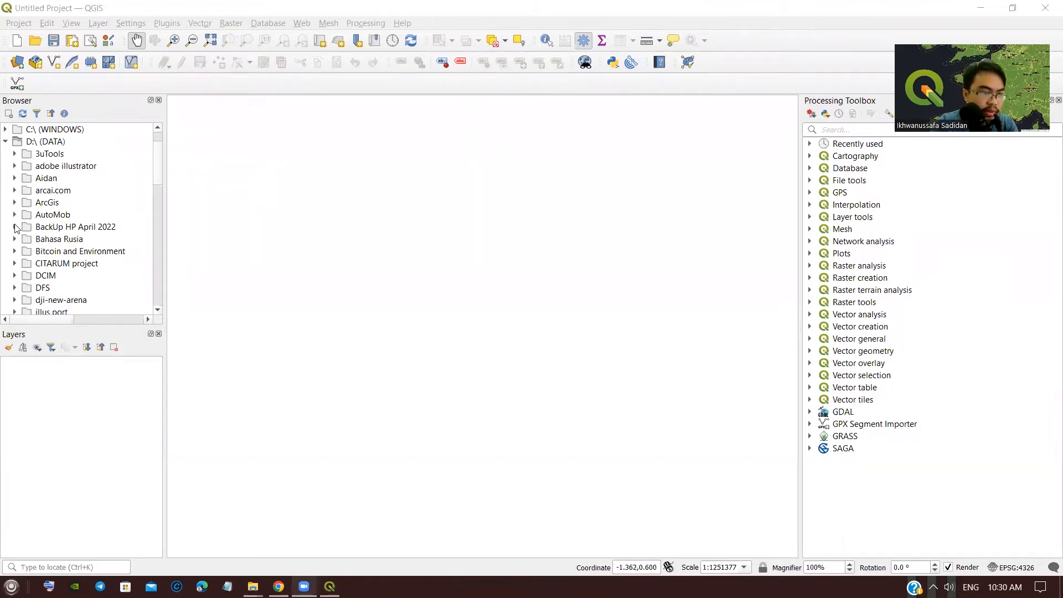
Step: Expand the MODUL GIS folder down to the inner KARAWANG folder and widen the Browser panel so the full shapefile names fit
{"action": "scroll", "coordinate": [47, 219], "scroll_direction": "down", "scroll_amount": 4}
{"action": "scroll", "coordinate": [47, 217], "scroll_direction": "down", "scroll_amount": 3}
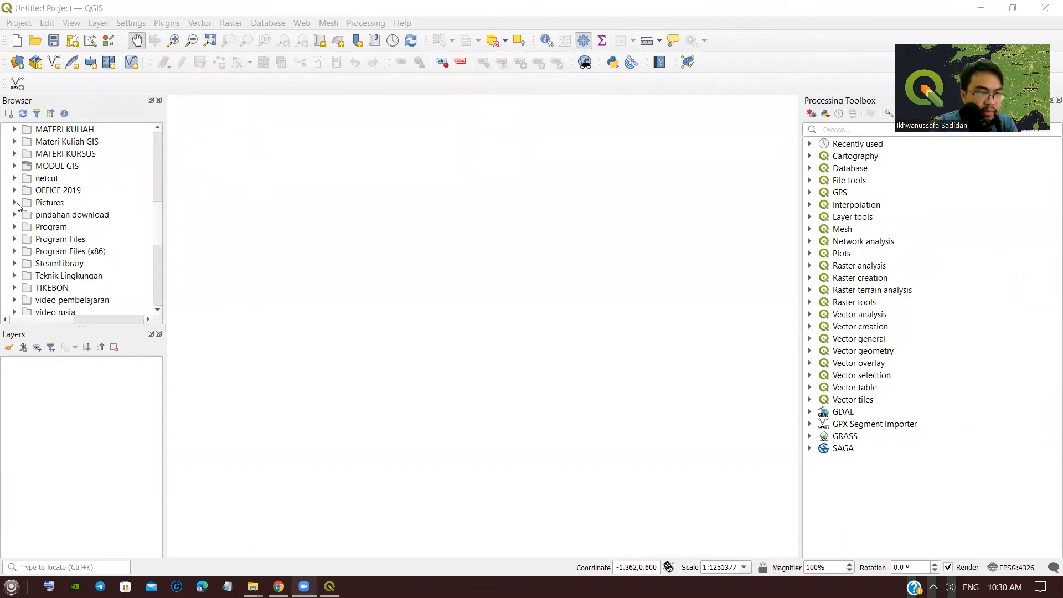
{"action": "scroll", "coordinate": [19, 208], "scroll_direction": "up", "scroll_amount": 1}
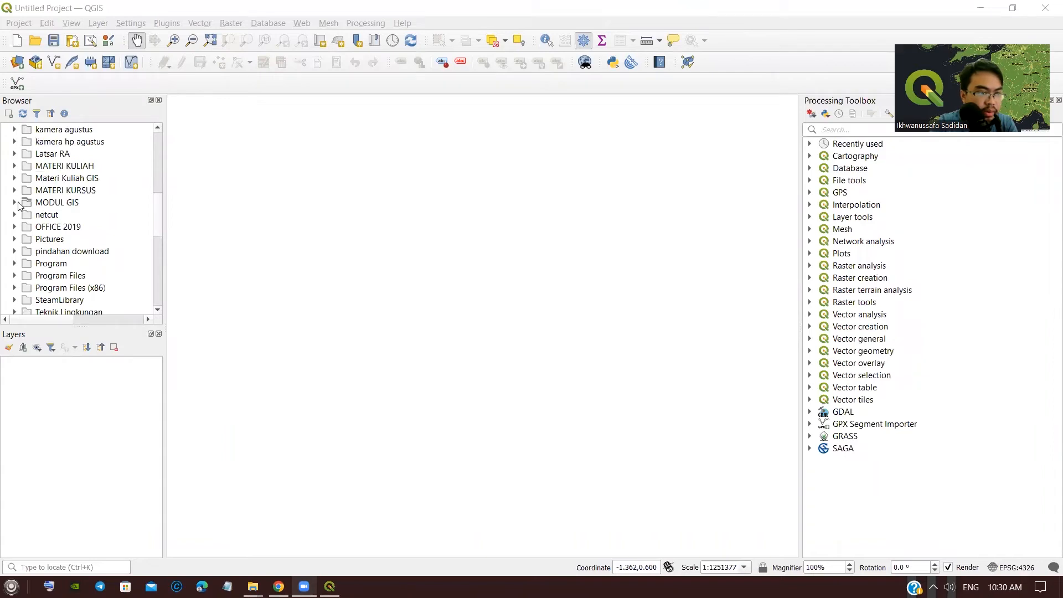
{"action": "left_click", "coordinate": [15, 203]}
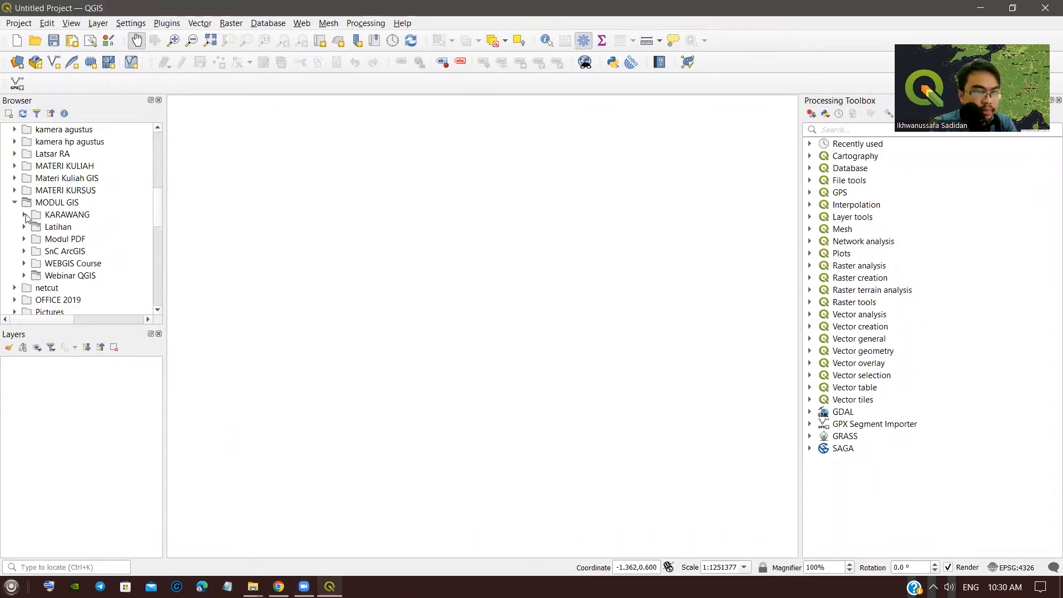
{"action": "left_click", "coordinate": [25, 216]}
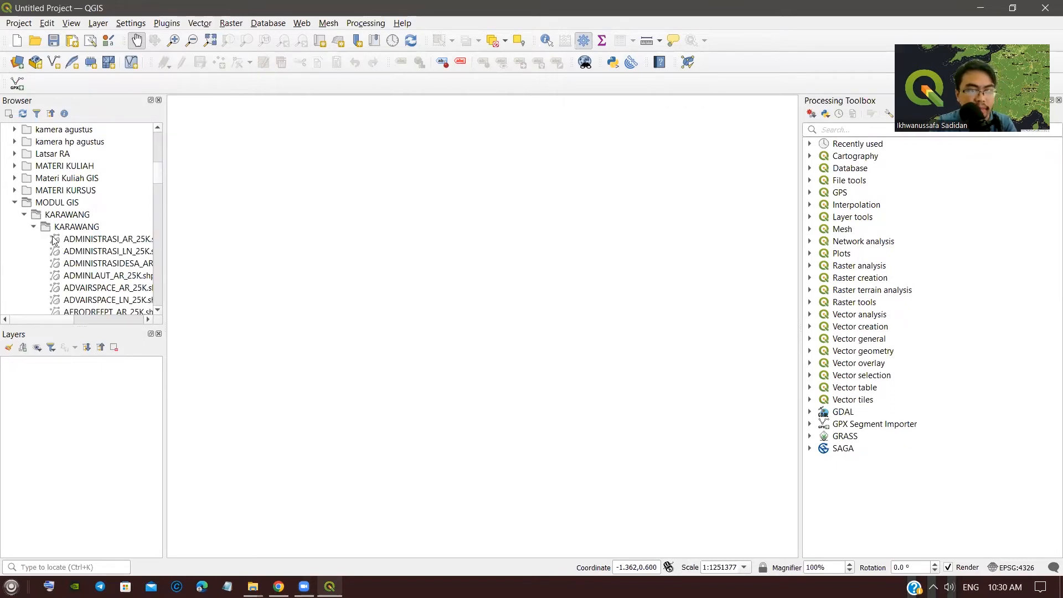
{"action": "left_click_drag", "start_coordinate": [166, 262], "coordinate": [236, 260]}
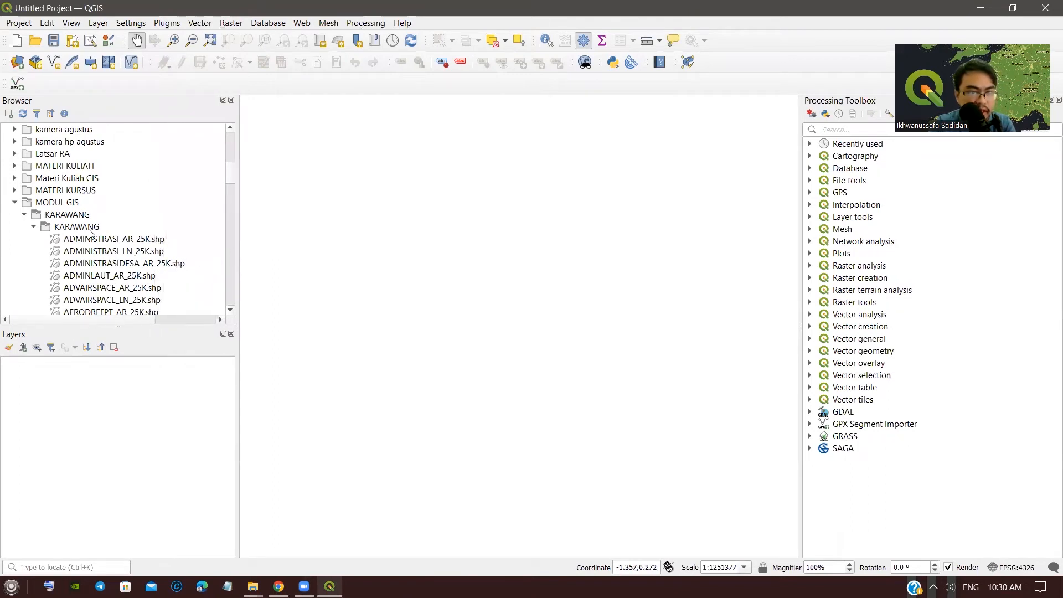
Step: Look through the shapefiles in the KARAWANG folder and add ADMINISTRASI_LN_25K.shp to the project as a layer
{"action": "scroll", "coordinate": [93, 202], "scroll_direction": "down", "scroll_amount": 1}
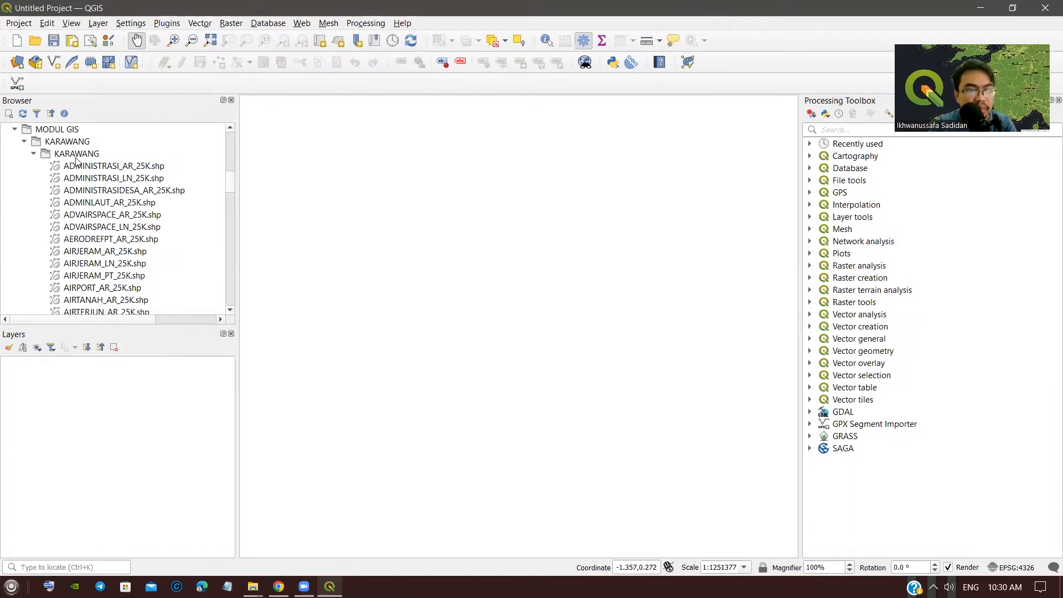
{"action": "scroll", "coordinate": [76, 161], "scroll_direction": "down", "scroll_amount": 5}
{"action": "scroll", "coordinate": [136, 195], "scroll_direction": "down", "scroll_amount": 9}
{"action": "scroll", "coordinate": [126, 194], "scroll_direction": "up", "scroll_amount": 15}
{"action": "scroll", "coordinate": [145, 241], "scroll_direction": "down", "scroll_amount": 1}
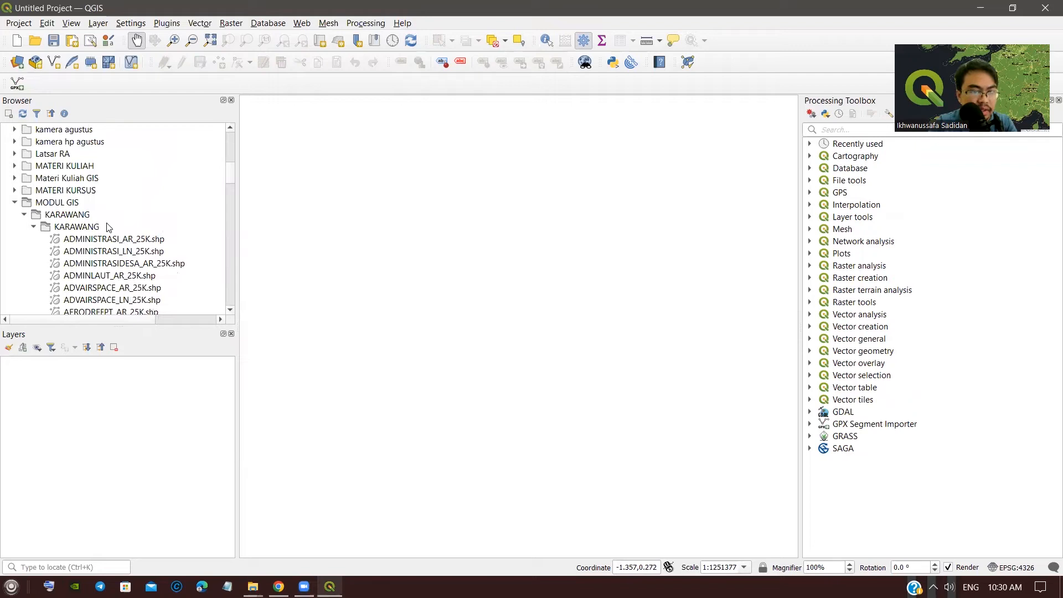
{"action": "scroll", "coordinate": [116, 227], "scroll_direction": "down", "scroll_amount": 2}
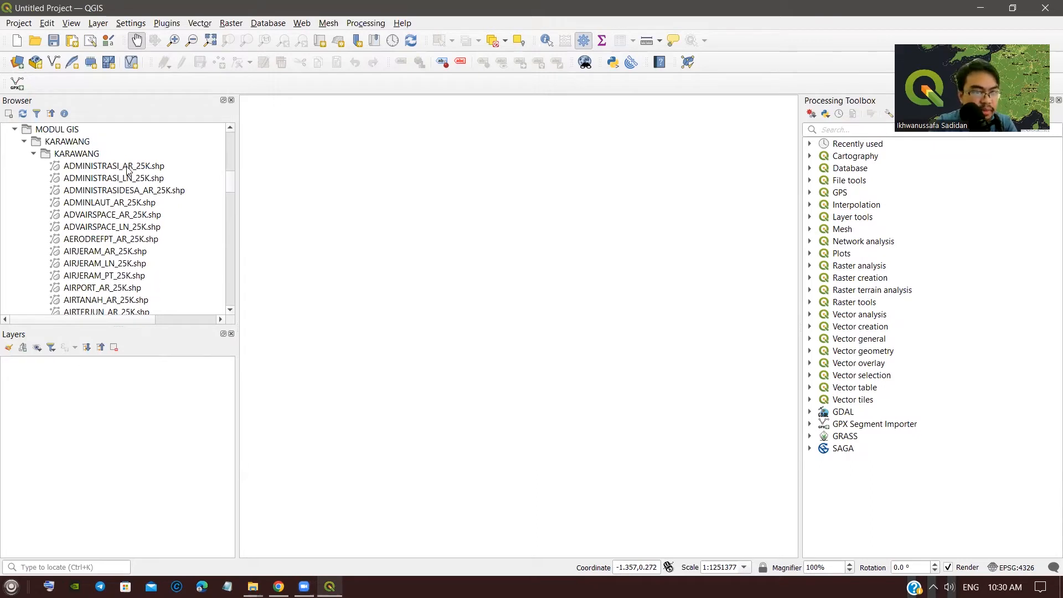
{"action": "left_click", "coordinate": [122, 181]}
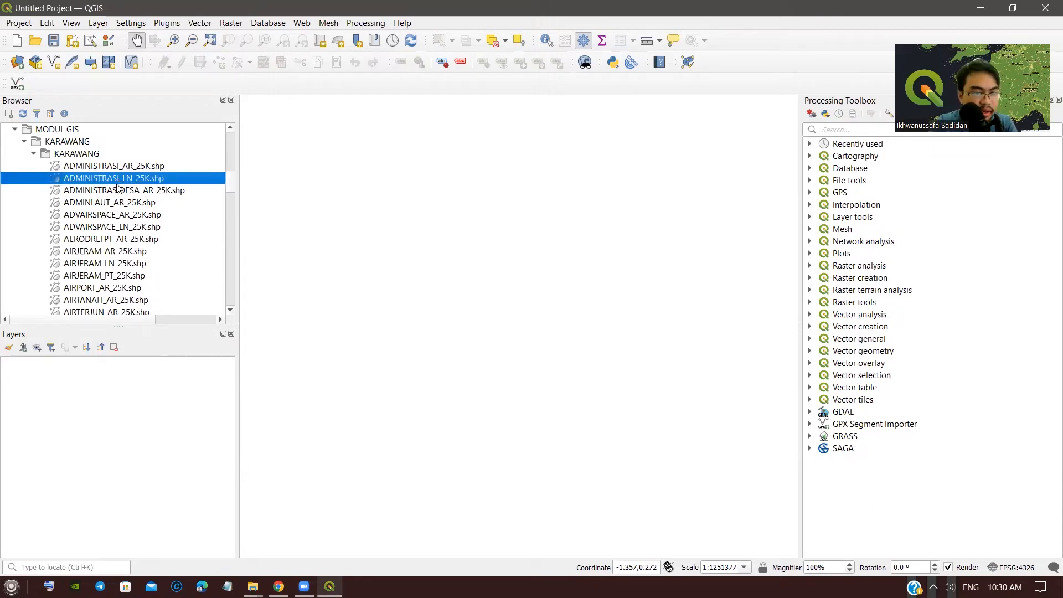
{"action": "left_click_drag", "start_coordinate": [98, 388], "coordinate": [97, 392]}
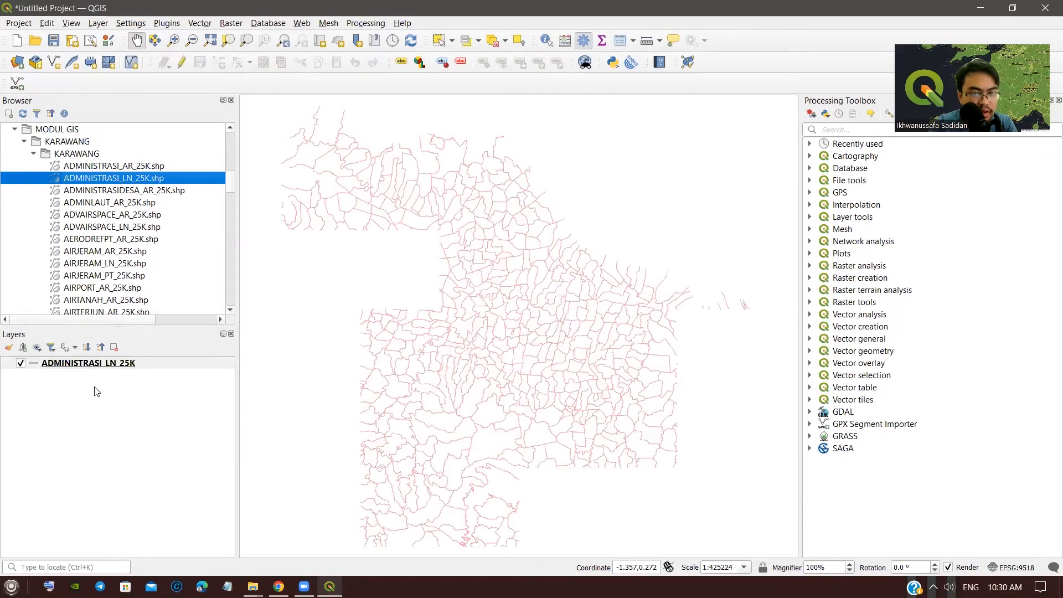
Step: Add ADMINISTRASIDESA_AR_25K.shp and ADVAIRSPACE_AR_25K.shp from the KARAWANG folder to the project as layers
{"action": "left_click", "coordinate": [117, 193]}
{"action": "left_click_drag", "start_coordinate": [119, 193], "coordinate": [111, 408]}
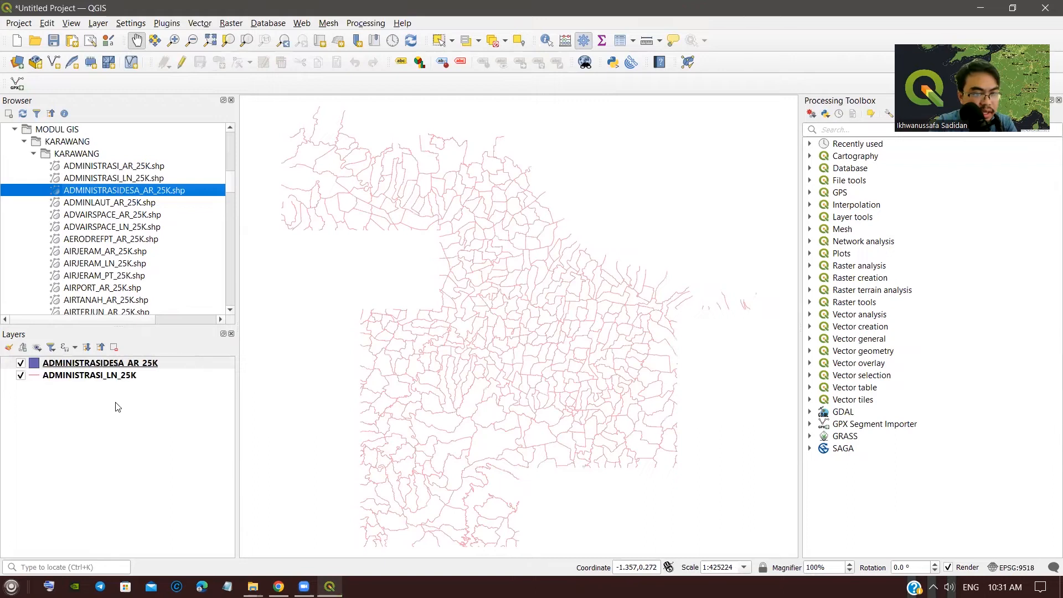
{"action": "left_click_drag", "start_coordinate": [93, 219], "coordinate": [103, 412]}
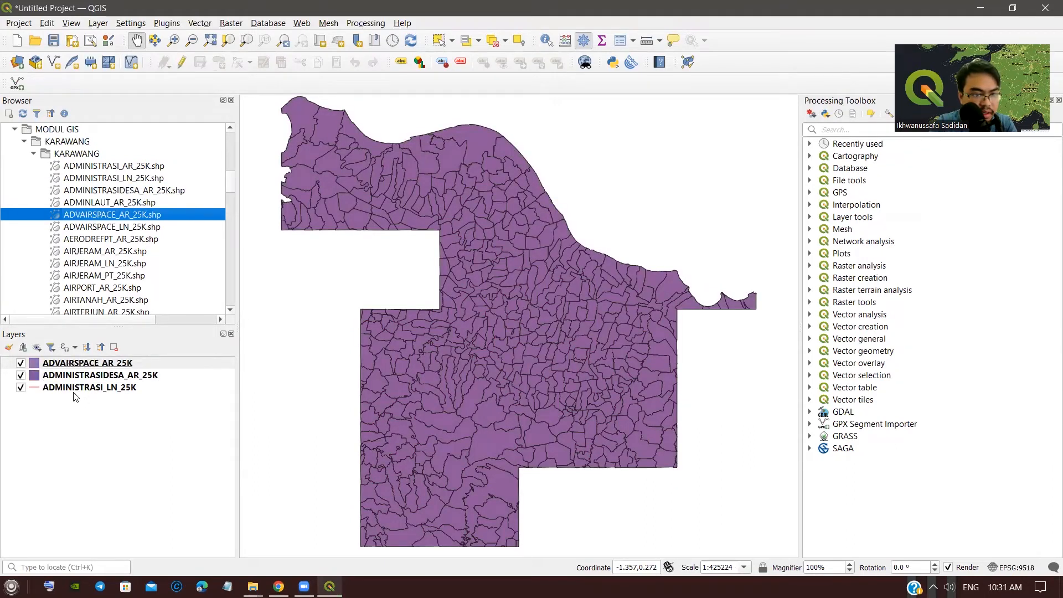
Step: Hide the ADMINISTRASIDESA_AR_25K, ADVAIRSPACE_AR_25K and ADMINISTRASI_LN_25K layers on the map
{"action": "left_click", "coordinate": [21, 375]}
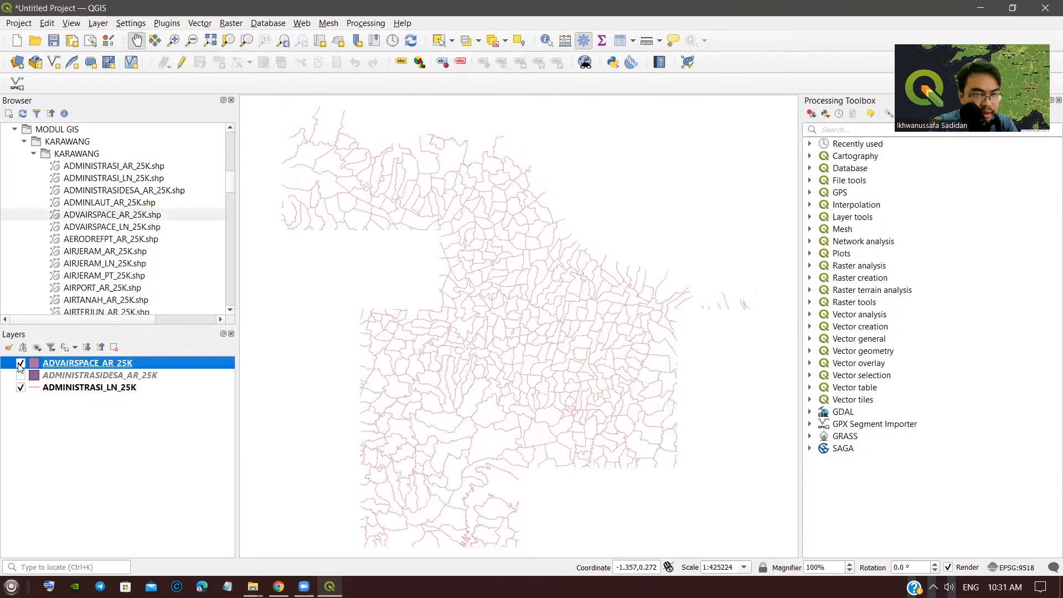
{"action": "left_click", "coordinate": [20, 364]}
{"action": "left_click", "coordinate": [20, 388]}
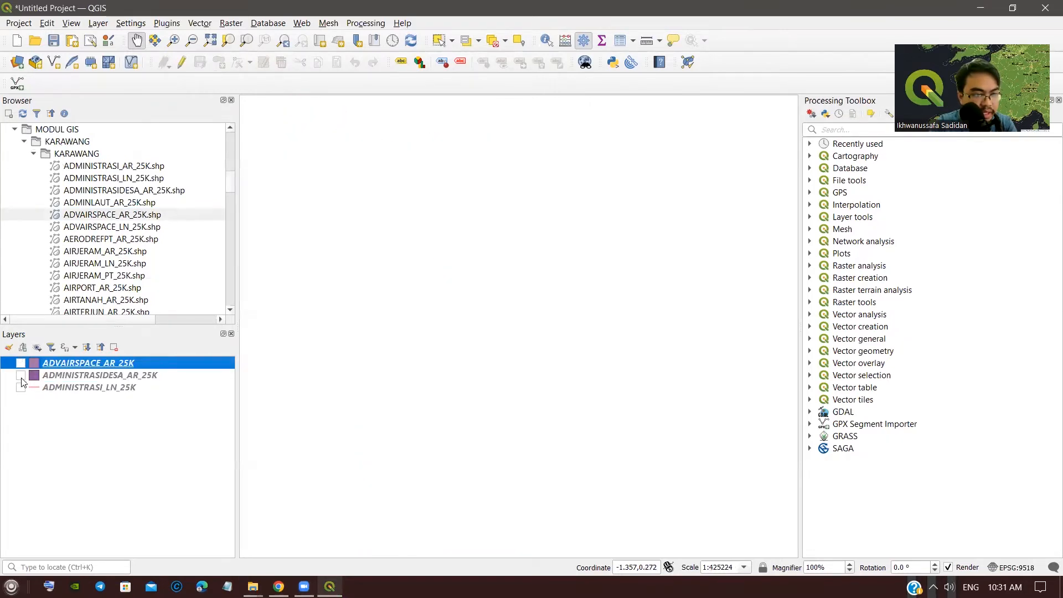
Step: Collapse both KARAWANG folders in the Browser panel and expand the Latihan folder under MODUL GIS
{"action": "left_click", "coordinate": [33, 155]}
{"action": "left_click", "coordinate": [24, 141]}
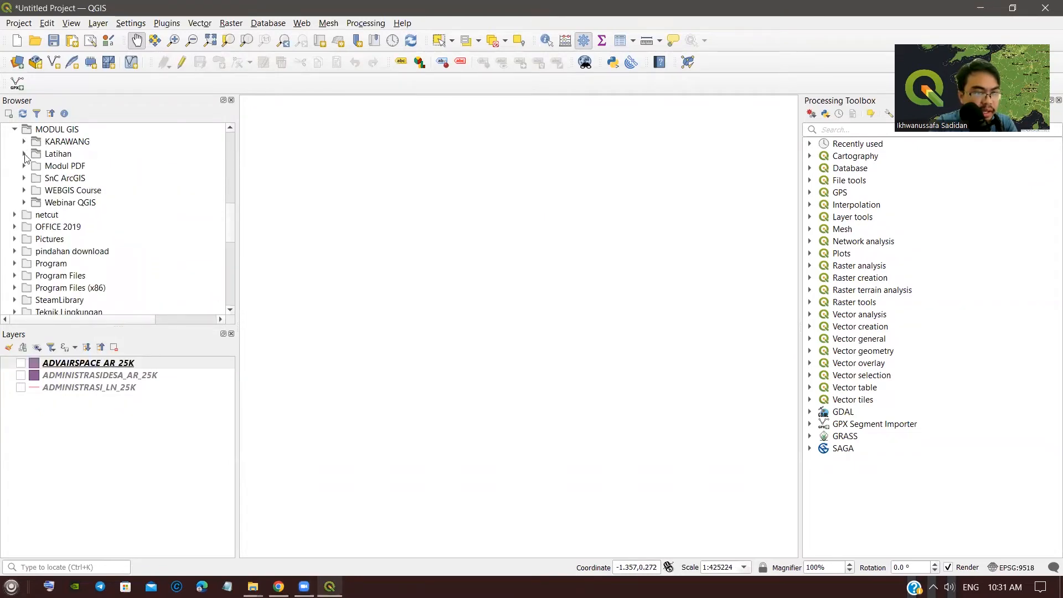
{"action": "left_click", "coordinate": [24, 155]}
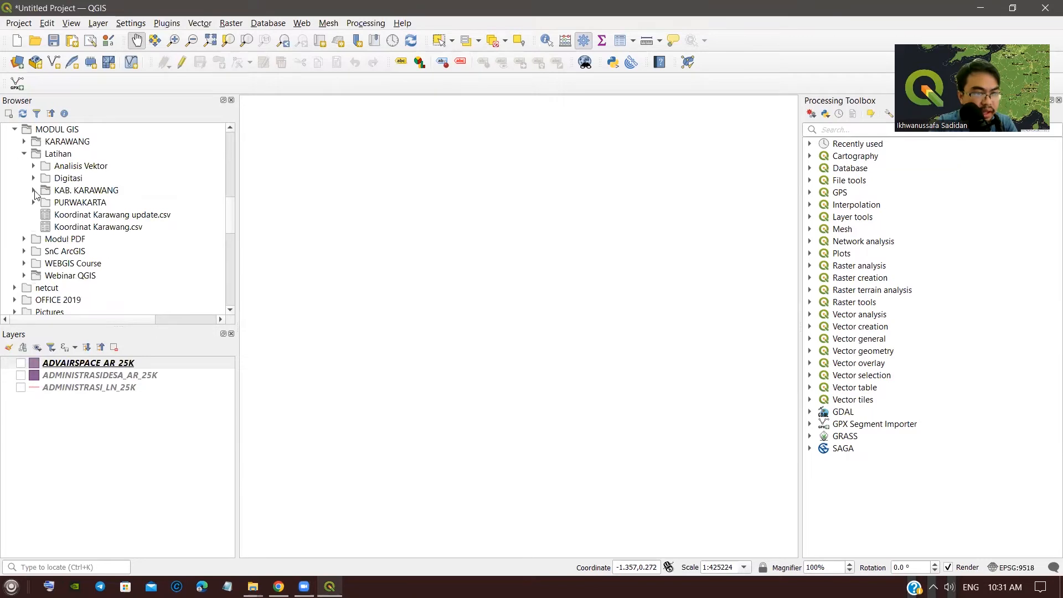
Step: Expand the KAB. KARAWANG folder under Latihan and remove the ADVAIRSPACE_AR_25K, ADMINISTRASIDESA_AR_25K and ADMINISTRASI_LN_25K layers from the project
{"action": "left_click", "coordinate": [34, 192]}
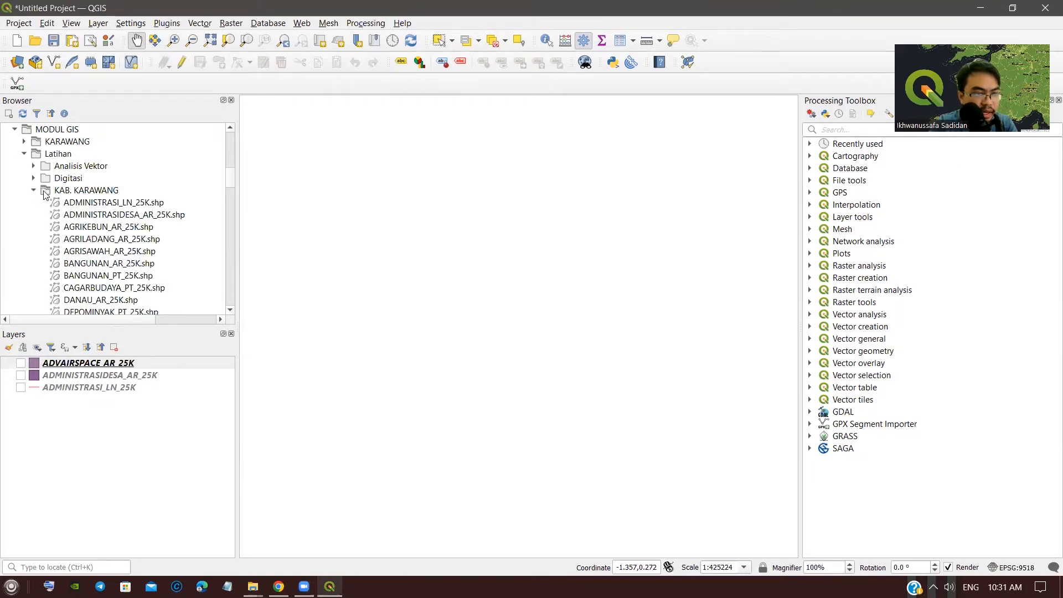
{"action": "scroll", "coordinate": [111, 223], "scroll_direction": "down", "scroll_amount": 1}
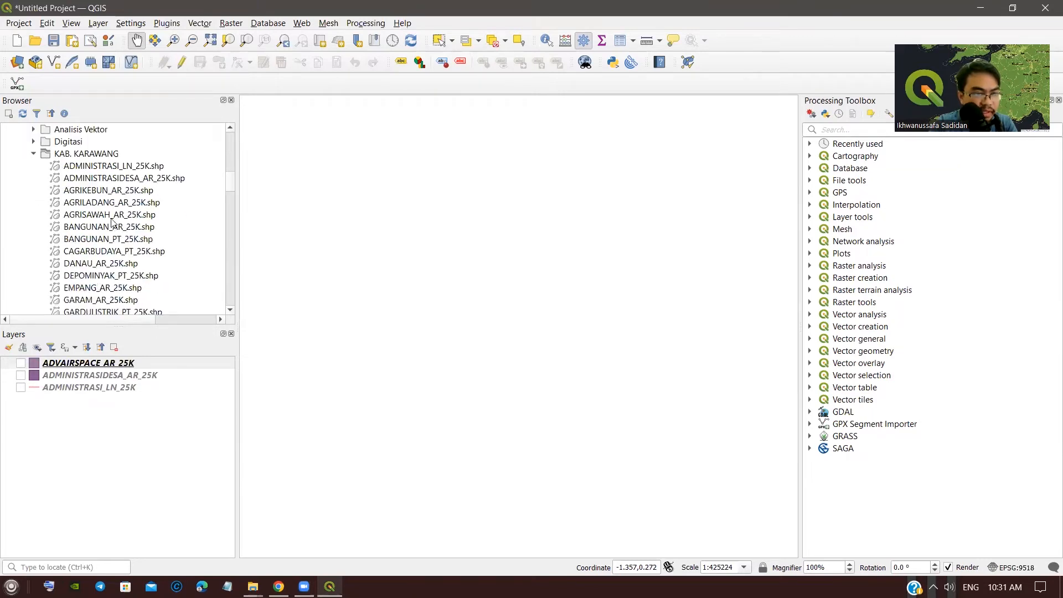
{"action": "left_click", "coordinate": [74, 365]}
{"action": "left_click", "coordinate": [65, 388], "text": "shift"}
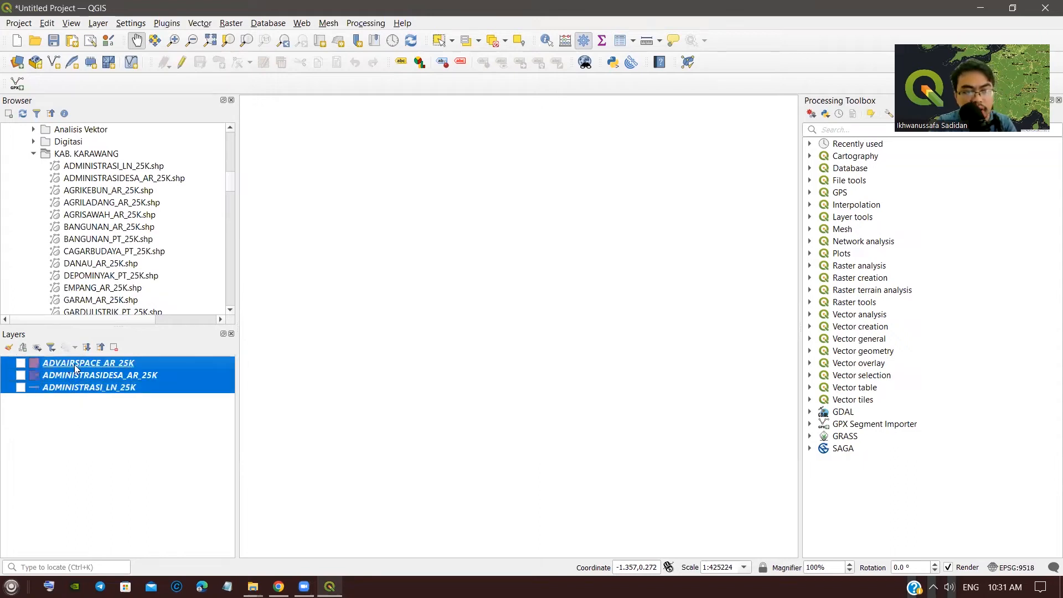
{"action": "left_click", "coordinate": [109, 423]}
{"action": "left_click", "coordinate": [100, 388]}
{"action": "left_click", "coordinate": [83, 364], "text": "shift"}
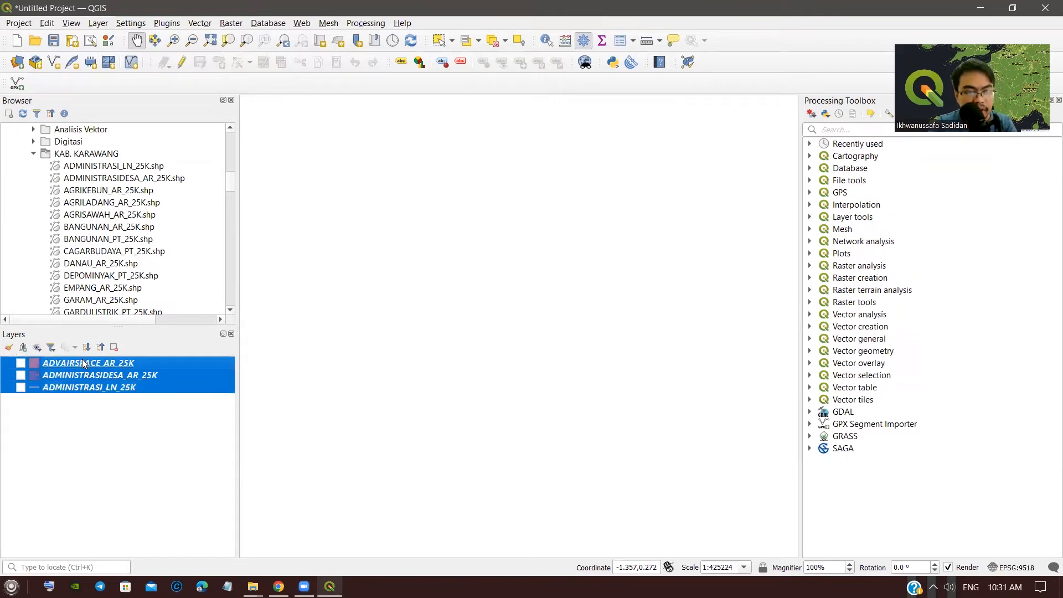
{"action": "right_click", "coordinate": [82, 365]}
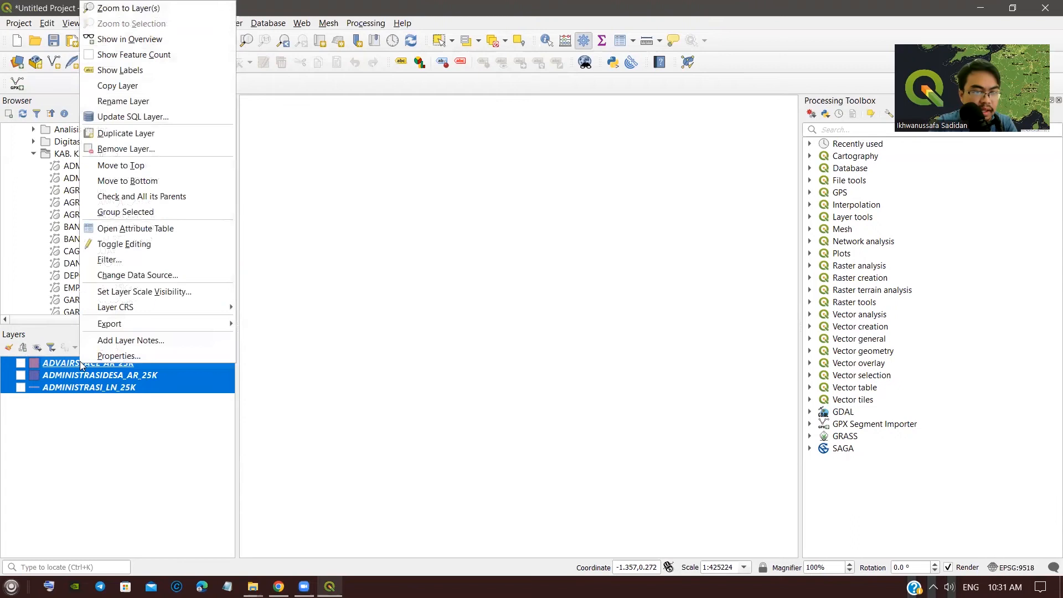
{"action": "left_click", "coordinate": [130, 149]}
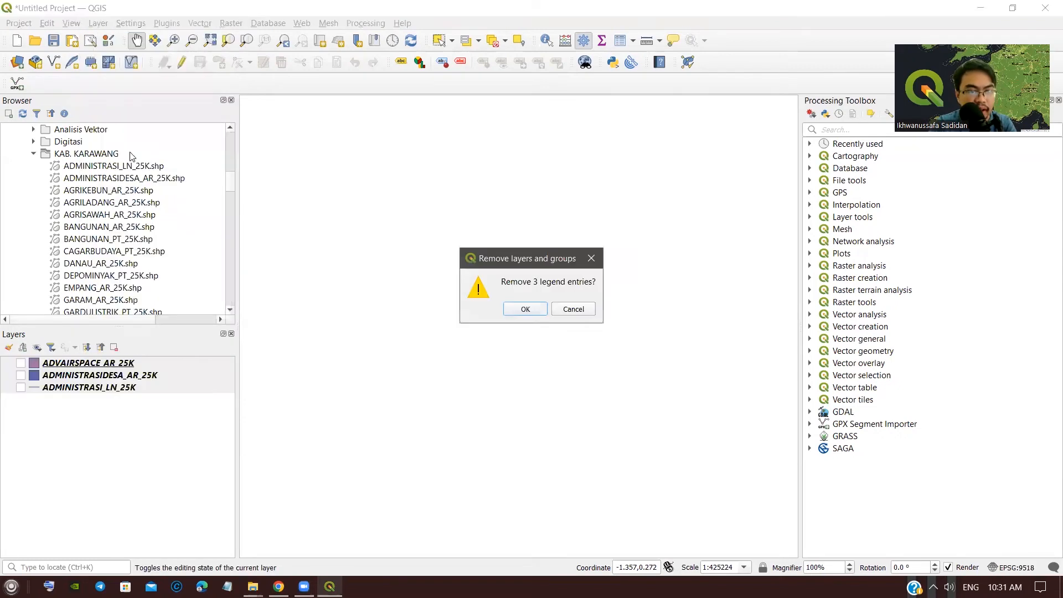
{"action": "left_click", "coordinate": [524, 310]}
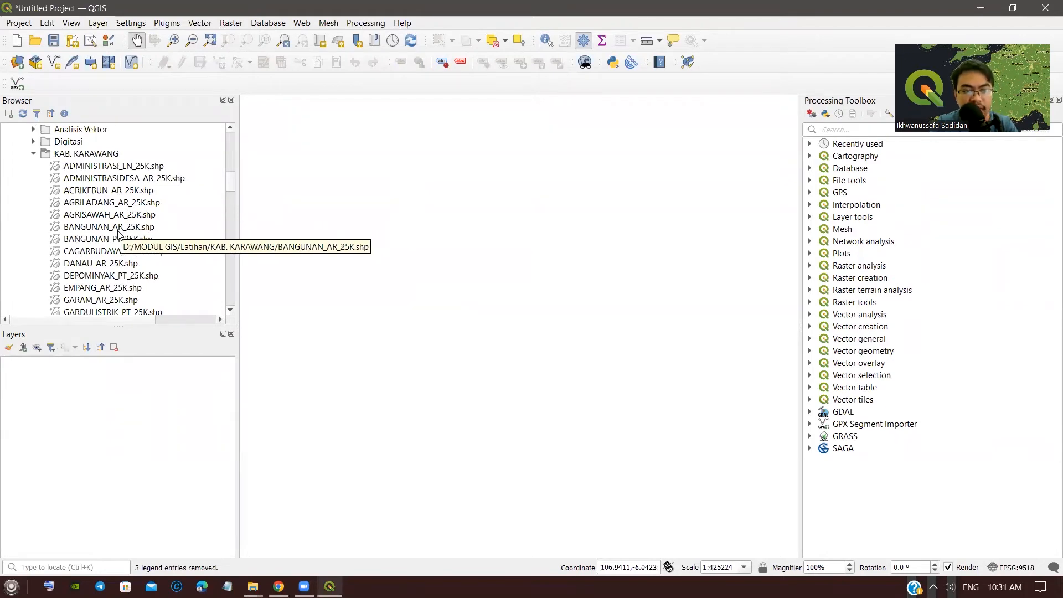
Step: Add ADMINISTRASI_LN_25K.shp and ADMINISTRASIDESA_AR_25K.shp from the KAB. KARAWANG folder to the project as layers
{"action": "scroll", "coordinate": [105, 235], "scroll_direction": "down", "scroll_amount": 1}
{"action": "scroll", "coordinate": [97, 234], "scroll_direction": "up", "scroll_amount": 3}
{"action": "scroll", "coordinate": [88, 233], "scroll_direction": "down", "scroll_amount": 2}
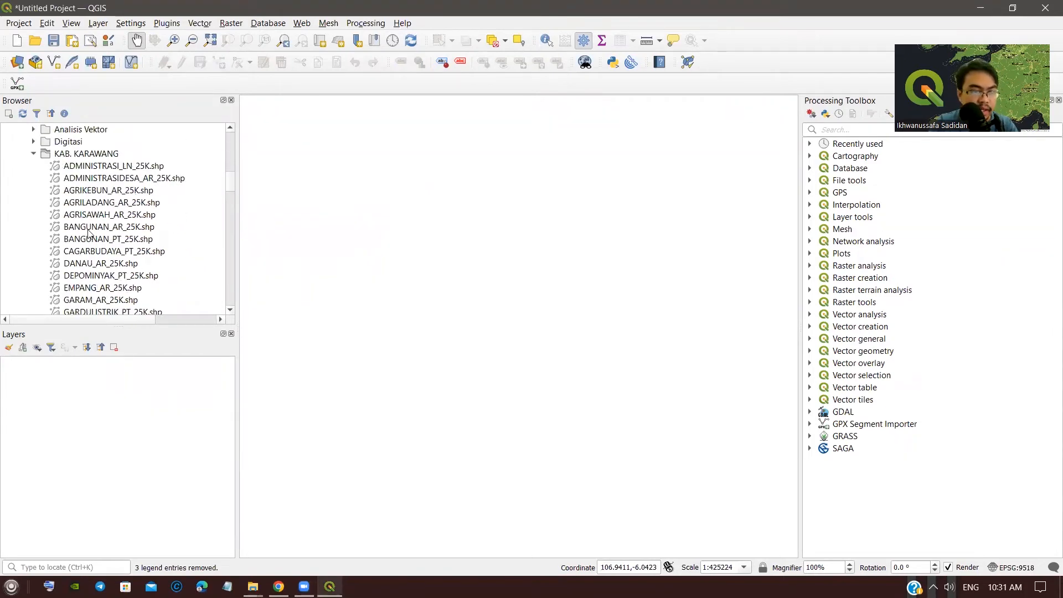
{"action": "left_click", "coordinate": [129, 170]}
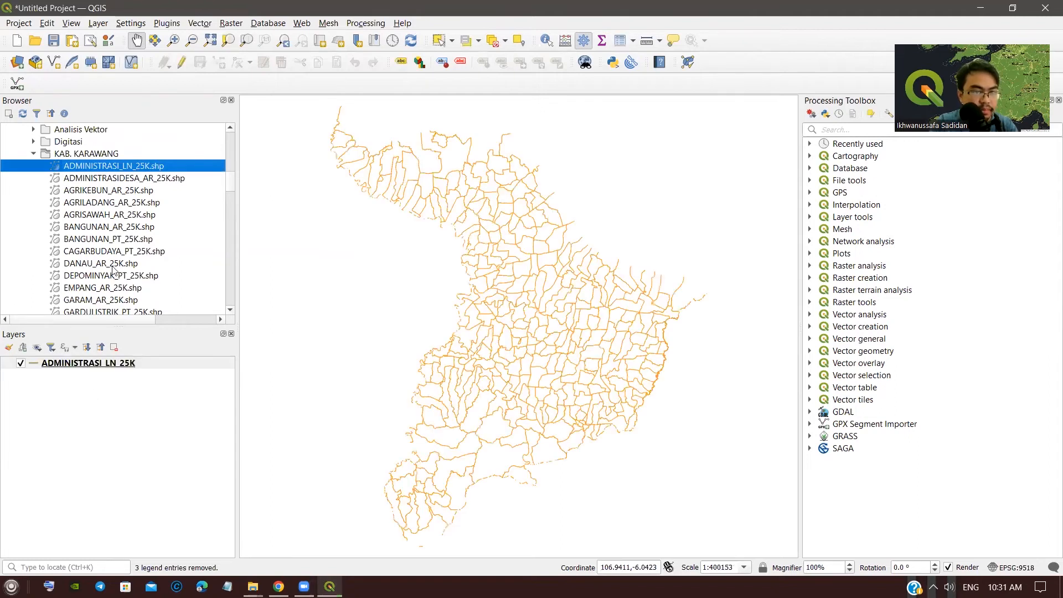
{"action": "left_click", "coordinate": [124, 180]}
{"action": "left_click_drag", "start_coordinate": [120, 243], "coordinate": [111, 391]}
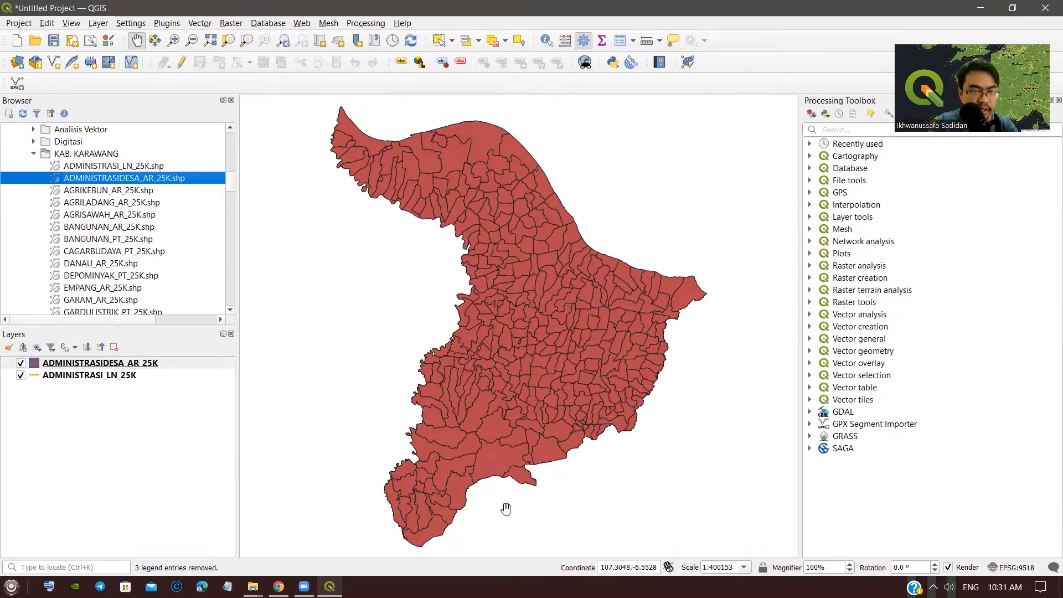
Step: Look through the KAB. KARAWANG shapefiles and add GARDULISTRIK_PT_25K.shp to the project as a layer
{"action": "scroll", "coordinate": [83, 217], "scroll_direction": "down", "scroll_amount": 1}
{"action": "scroll", "coordinate": [100, 226], "scroll_direction": "up", "scroll_amount": 3}
{"action": "scroll", "coordinate": [44, 302], "scroll_direction": "down", "scroll_amount": 1}
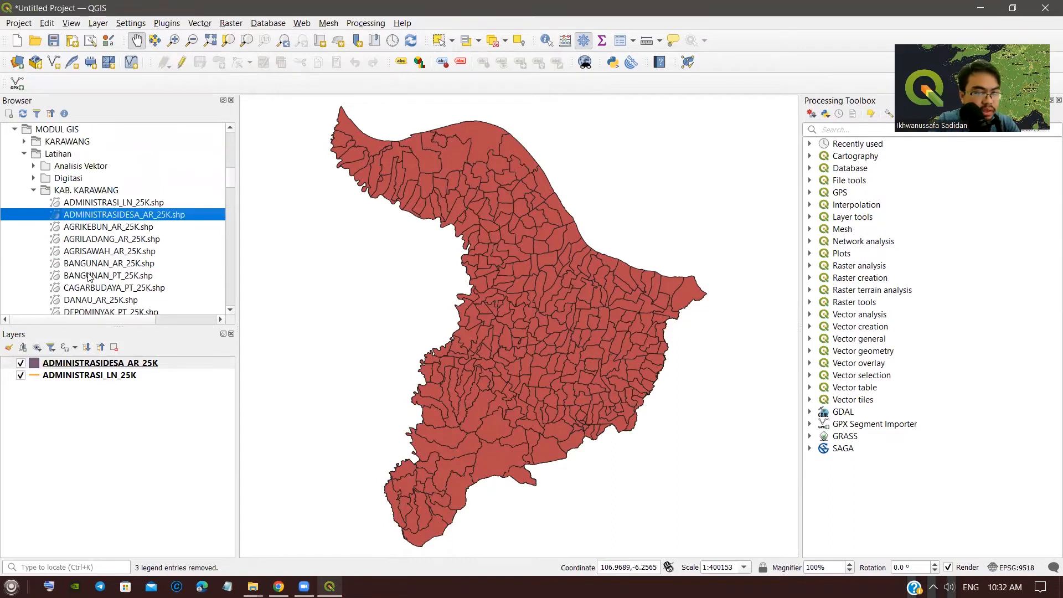
{"action": "scroll", "coordinate": [82, 265], "scroll_direction": "down", "scroll_amount": 2}
{"action": "scroll", "coordinate": [83, 260], "scroll_direction": "down", "scroll_amount": 1}
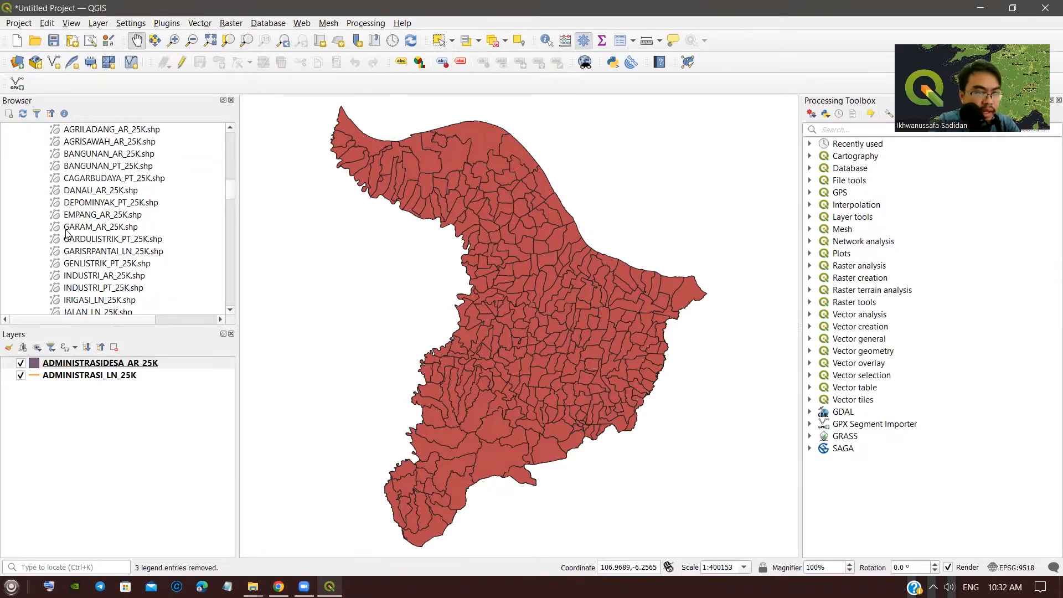
{"action": "scroll", "coordinate": [77, 217], "scroll_direction": "down", "scroll_amount": 1}
{"action": "scroll", "coordinate": [102, 234], "scroll_direction": "down", "scroll_amount": 1}
{"action": "scroll", "coordinate": [83, 276], "scroll_direction": "down", "scroll_amount": 1}
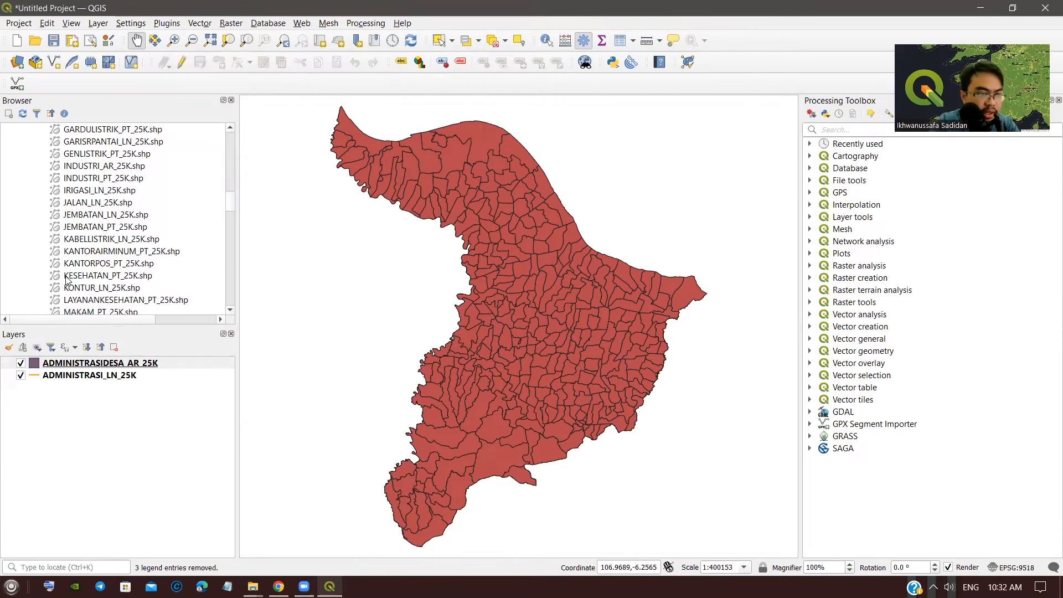
{"action": "scroll", "coordinate": [66, 230], "scroll_direction": "down", "scroll_amount": 4}
{"action": "scroll", "coordinate": [83, 228], "scroll_direction": "up", "scroll_amount": 6}
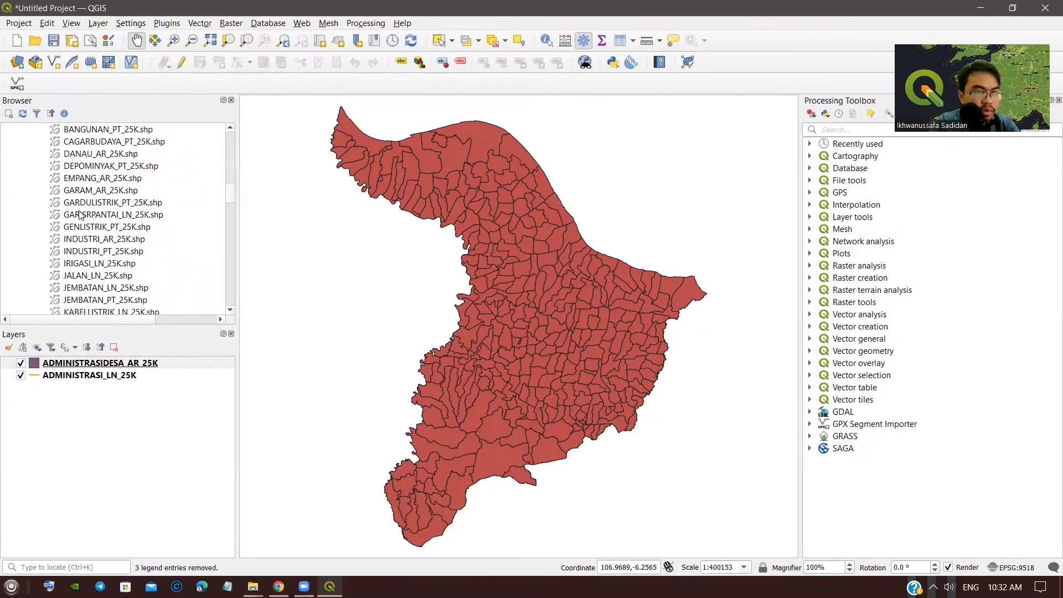
{"action": "left_click", "coordinate": [85, 203]}
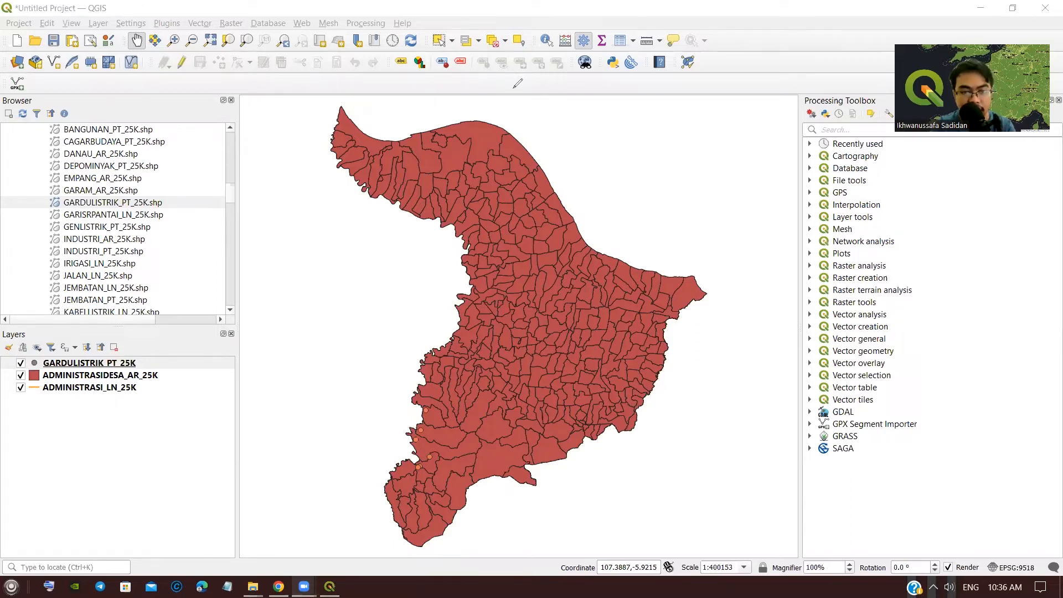
Step: Place the text annotations "spasial" and "atribut" one below the other in the empty area northeast of the mapped region
{"action": "left_click", "coordinate": [624, 138]}
{"action": "type", "text": "spasial"}
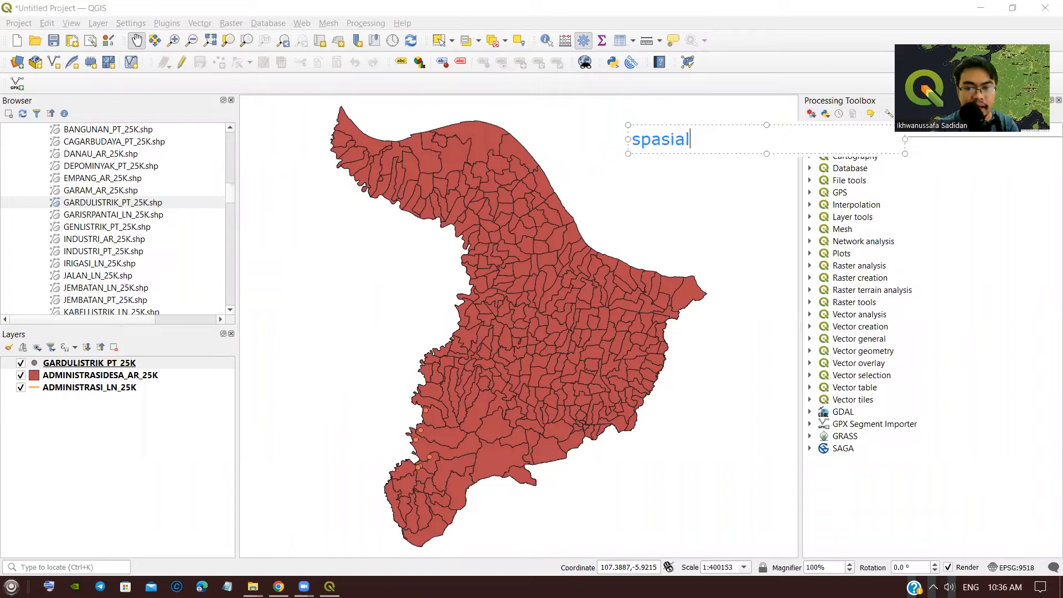
{"action": "left_click", "coordinate": [700, 202]}
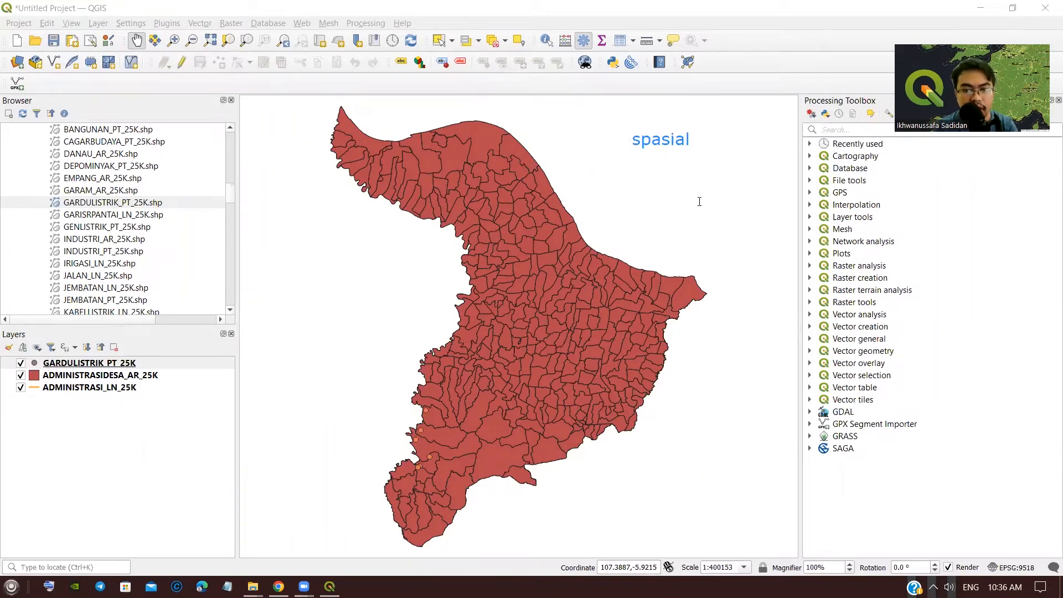
{"action": "left_click", "coordinate": [638, 171]}
{"action": "type", "text": "atribut"}
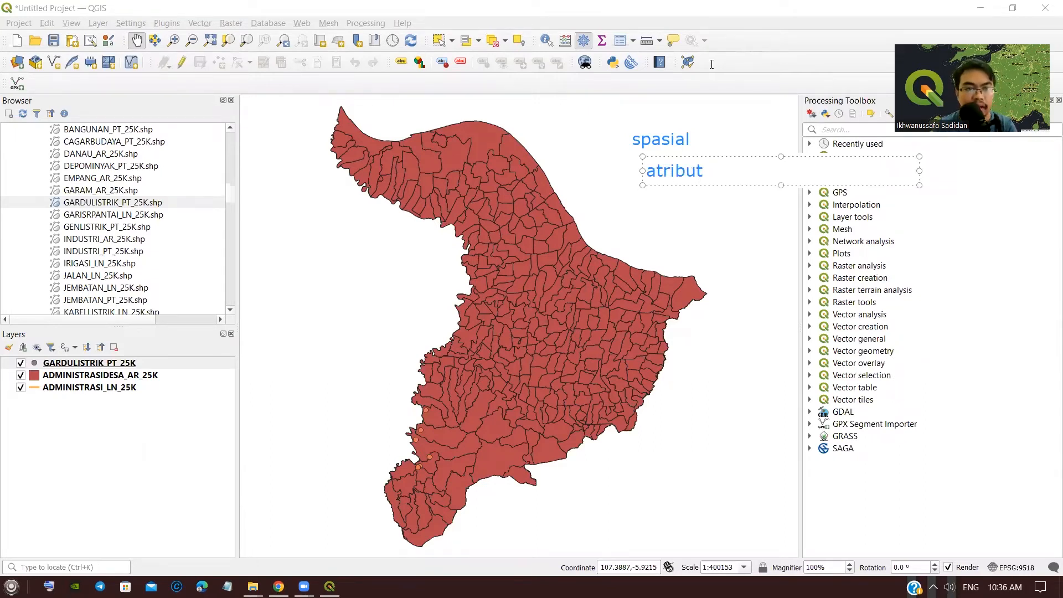
{"action": "key", "text": "Escape"}
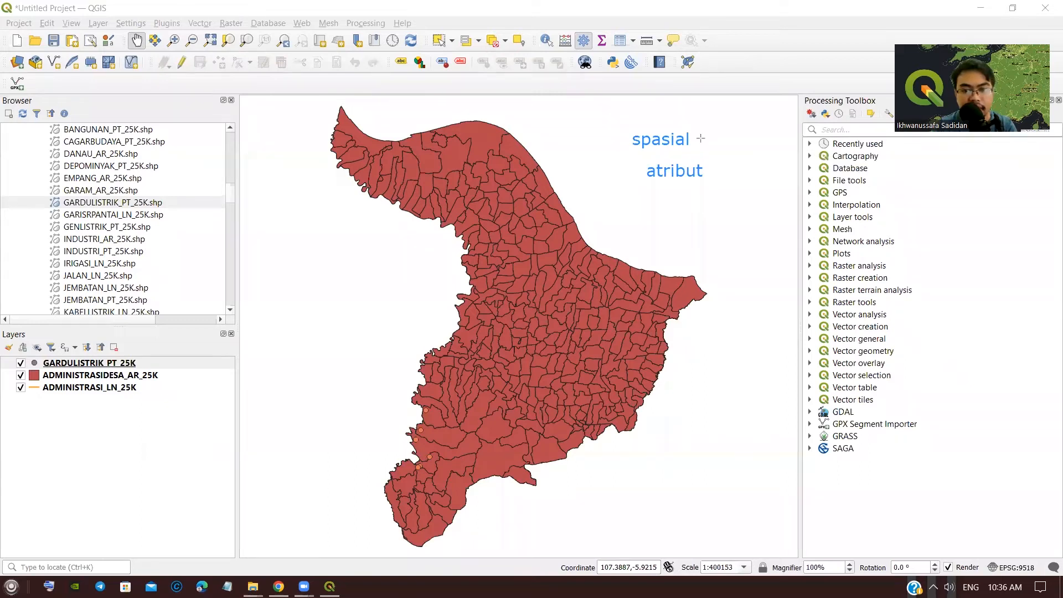
Step: Draw a two-way branch beside the "spasial" annotation and label its ends "vektor" and "raster"
{"action": "mouse_move", "coordinate": [713, 113]}
{"action": "left_mouse_down"}
{"action": "mouse_move", "coordinate": [702, 144]}
{"action": "mouse_move", "coordinate": [715, 154]}
{"action": "left_mouse_up"}
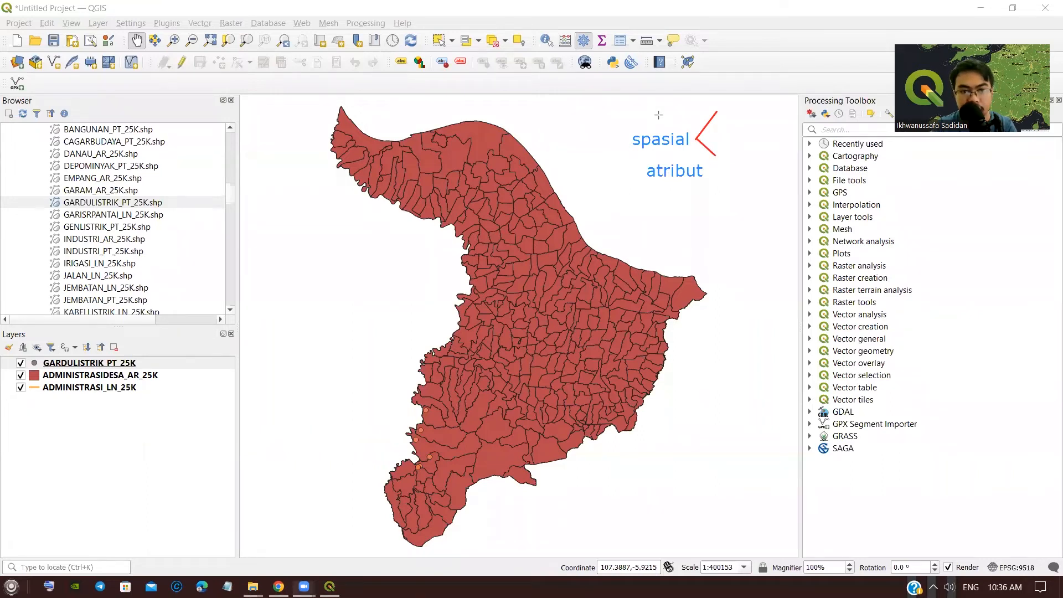
{"action": "left_click", "coordinate": [731, 111]}
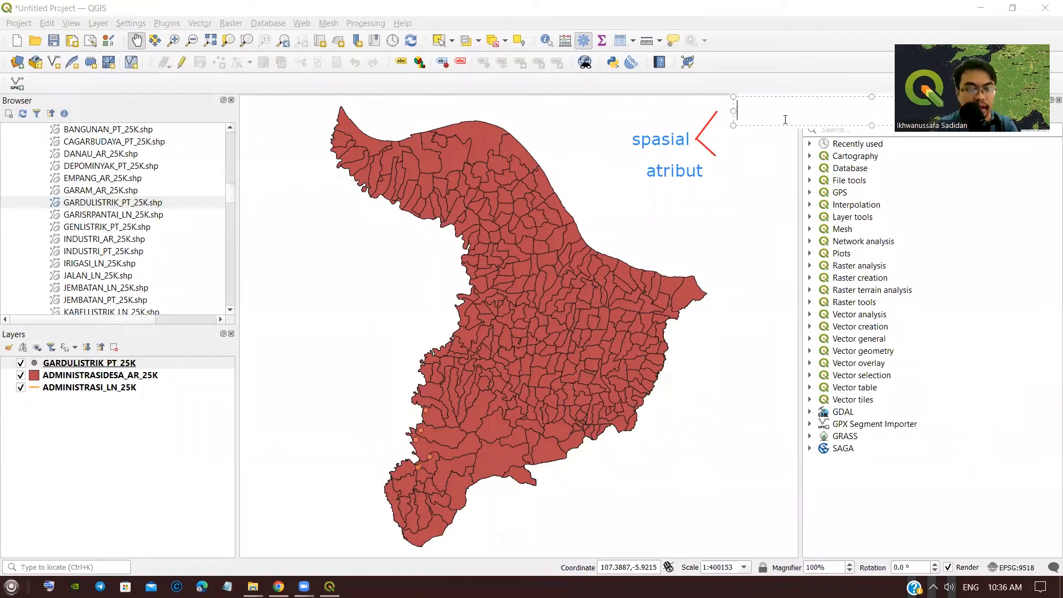
{"action": "type", "text": "vektor"}
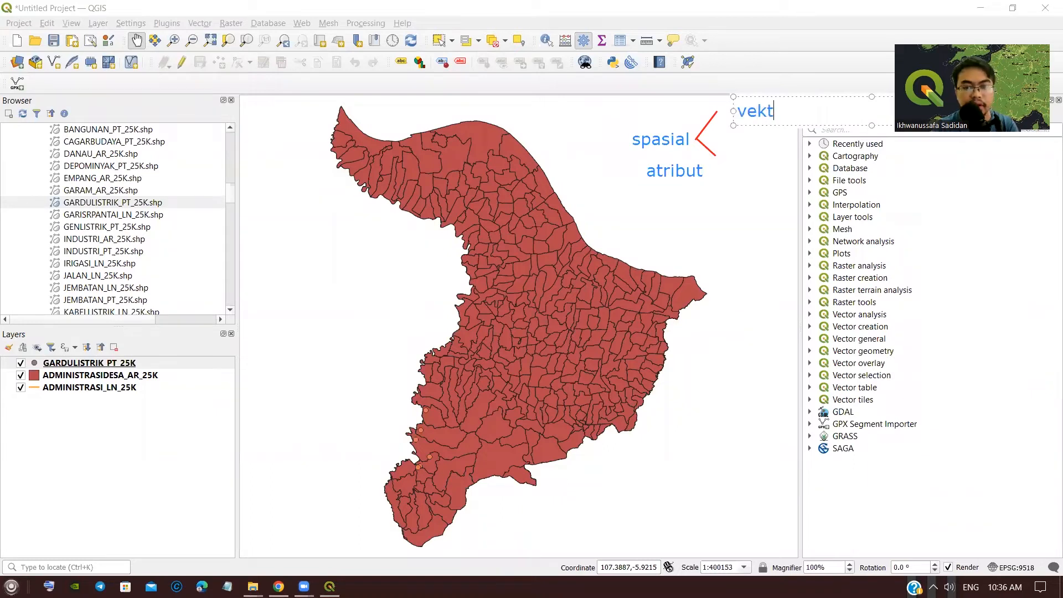
{"action": "left_click", "coordinate": [740, 154]}
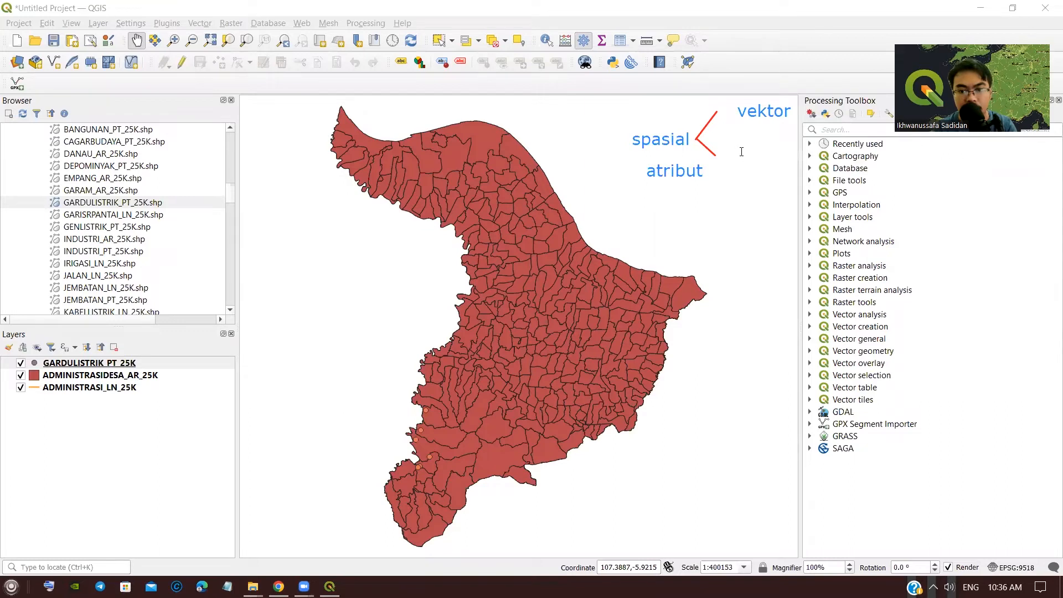
{"action": "left_click", "coordinate": [741, 152]}
{"action": "type", "text": "raster"}
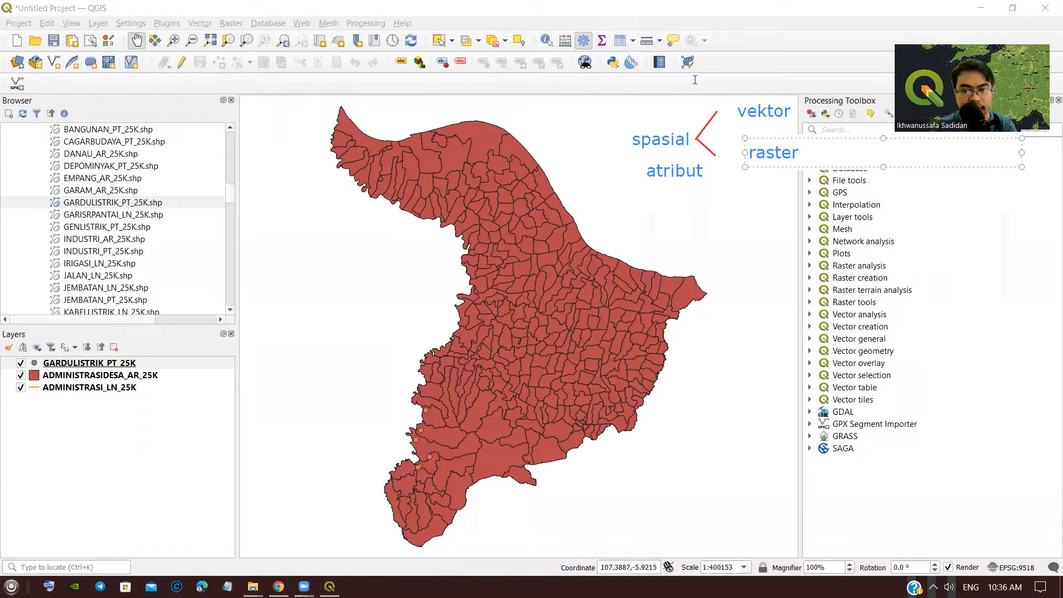
Step: Underline the "vektor" annotation and the LN part of the ADMINISTRASI_LN_25K layer name with the annotation pen
{"action": "left_click", "coordinate": [748, 131]}
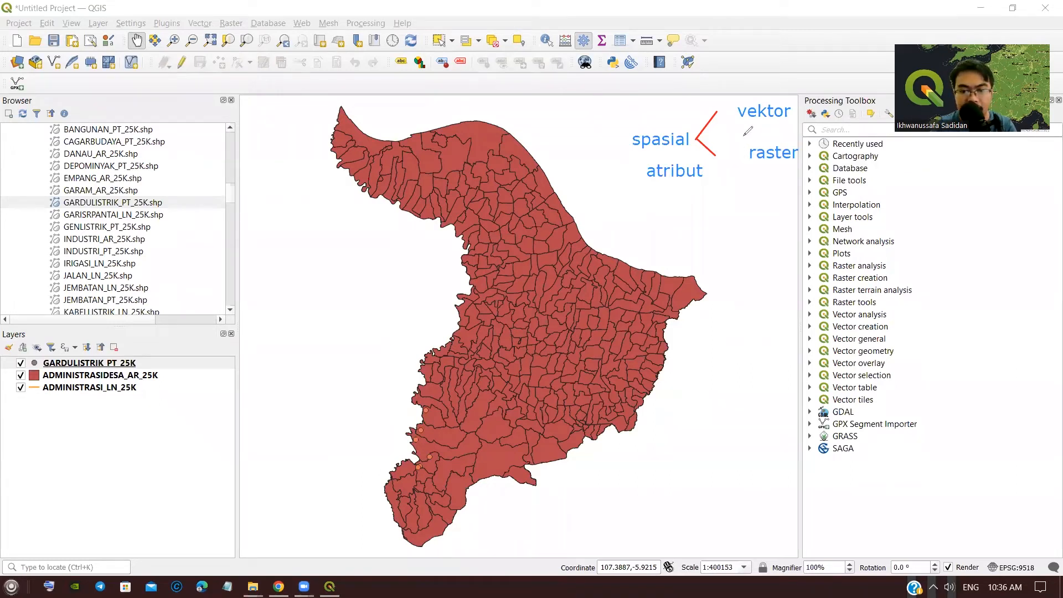
{"action": "left_click_drag", "start_coordinate": [736, 120], "coordinate": [782, 120]}
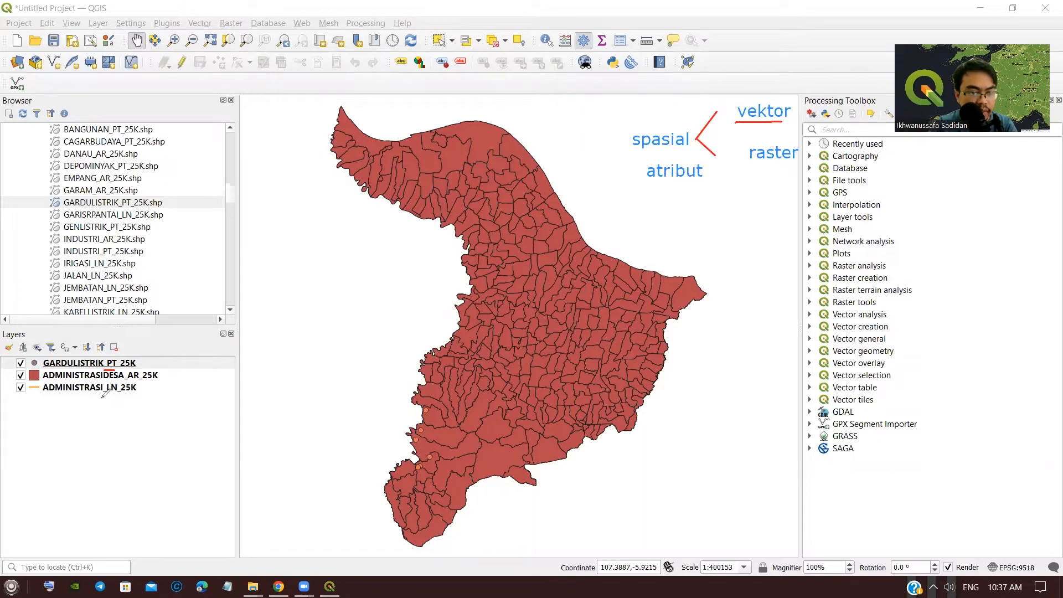
{"action": "left_click_drag", "start_coordinate": [102, 397], "coordinate": [117, 396]}
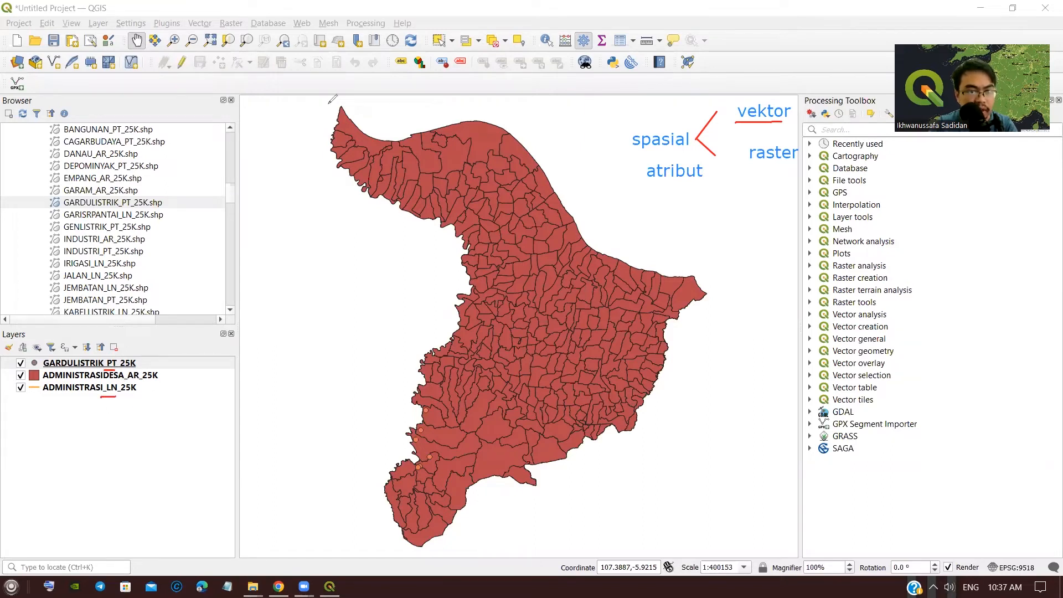
Step: Outline the whole mapped region freehand, then mark one area on its northern coast and the electrical substation points in the southwest
{"action": "mouse_move", "coordinate": [337, 98]}
{"action": "left_mouse_down"}
{"action": "mouse_move", "coordinate": [334, 167]}
{"action": "mouse_move", "coordinate": [427, 239]}
{"action": "mouse_move", "coordinate": [437, 292]}
{"action": "mouse_move", "coordinate": [409, 329]}
{"action": "left_mouse_up"}
{"action": "mouse_move", "coordinate": [379, 422]}
{"action": "left_mouse_down"}
{"action": "mouse_move", "coordinate": [370, 493]}
{"action": "mouse_move", "coordinate": [408, 550]}
{"action": "mouse_move", "coordinate": [466, 535]}
{"action": "mouse_move", "coordinate": [509, 500]}
{"action": "mouse_move", "coordinate": [632, 466]}
{"action": "mouse_move", "coordinate": [705, 353]}
{"action": "mouse_move", "coordinate": [739, 261]}
{"action": "mouse_move", "coordinate": [601, 200]}
{"action": "mouse_move", "coordinate": [572, 151]}
{"action": "mouse_move", "coordinate": [510, 102]}
{"action": "mouse_move", "coordinate": [361, 96]}
{"action": "mouse_move", "coordinate": [350, 84]}
{"action": "mouse_move", "coordinate": [339, 100]}
{"action": "left_mouse_up"}
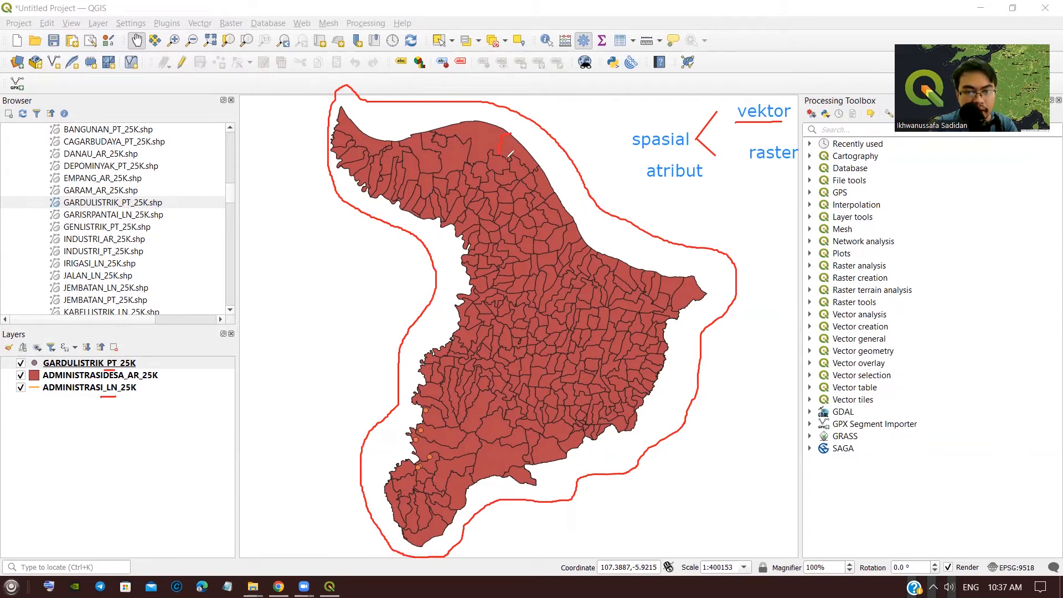
{"action": "left_click_drag", "start_coordinate": [535, 168], "coordinate": [540, 161]}
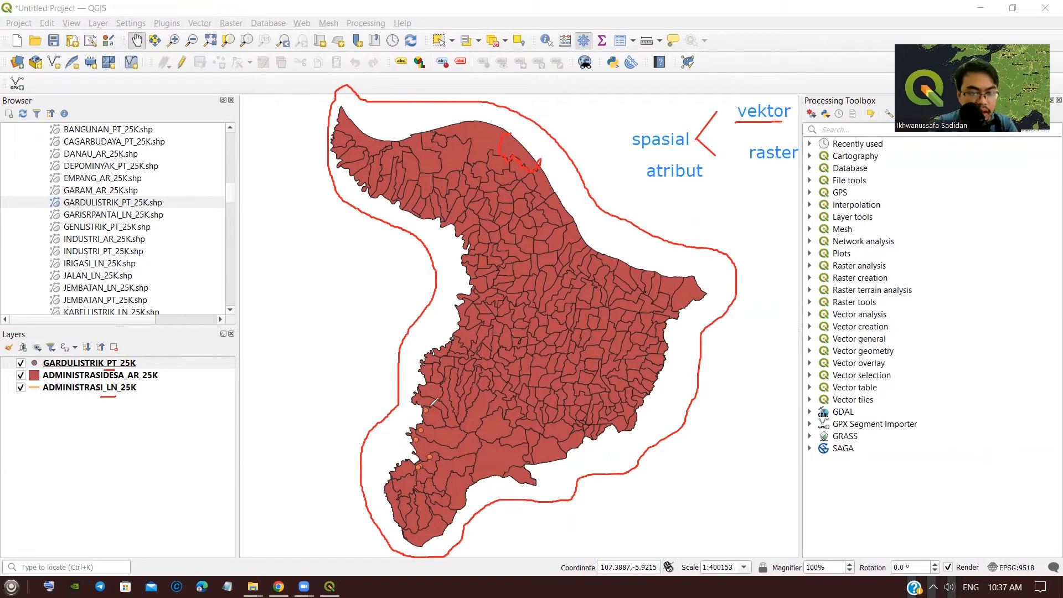
{"action": "left_click_drag", "start_coordinate": [419, 407], "coordinate": [431, 417]}
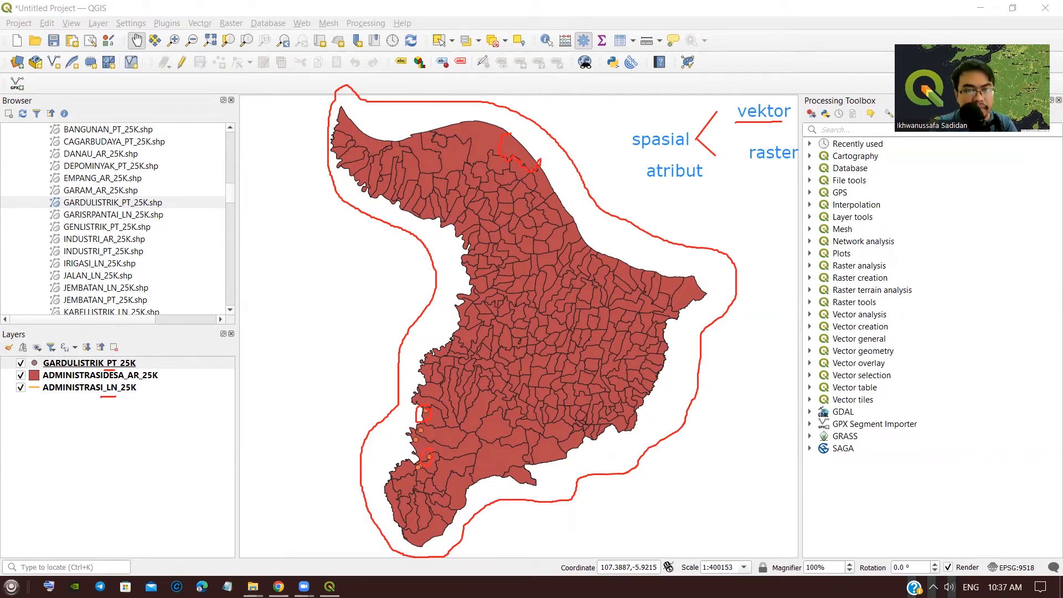
Step: Place the text annotations "polygon", "line" and "point" one below another beside the western edge of the mapped region
{"action": "left_click", "coordinate": [286, 282]}
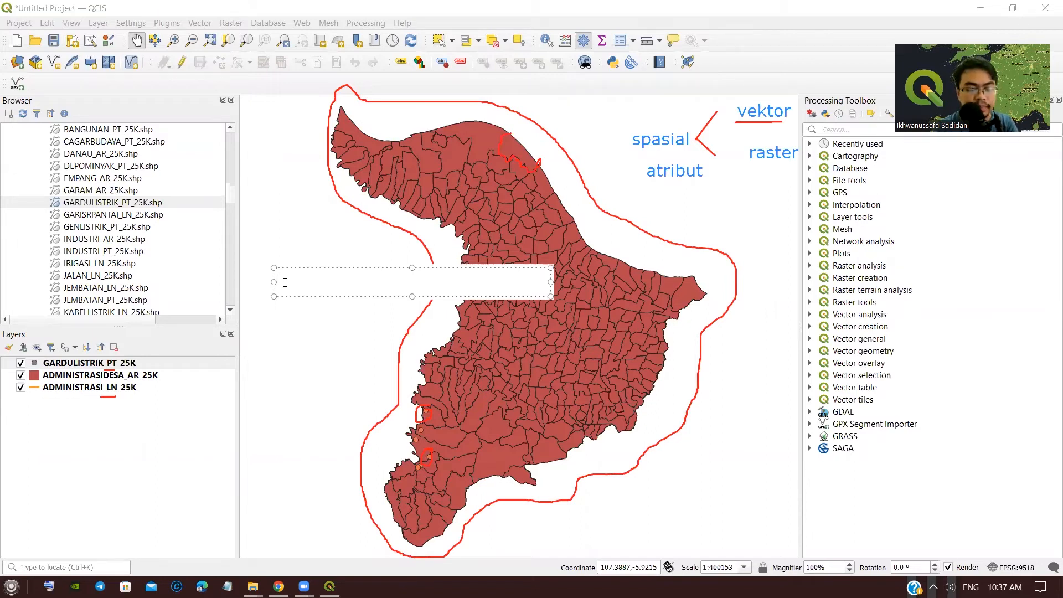
{"action": "type", "text": "polygon"}
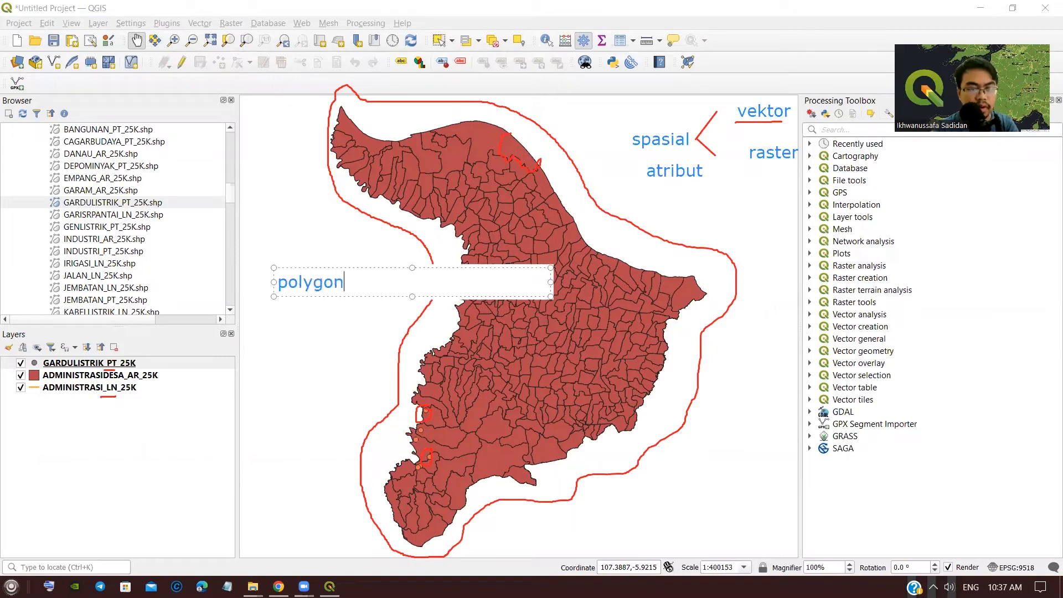
{"action": "left_click", "coordinate": [296, 315]}
{"action": "left_click", "coordinate": [299, 315]}
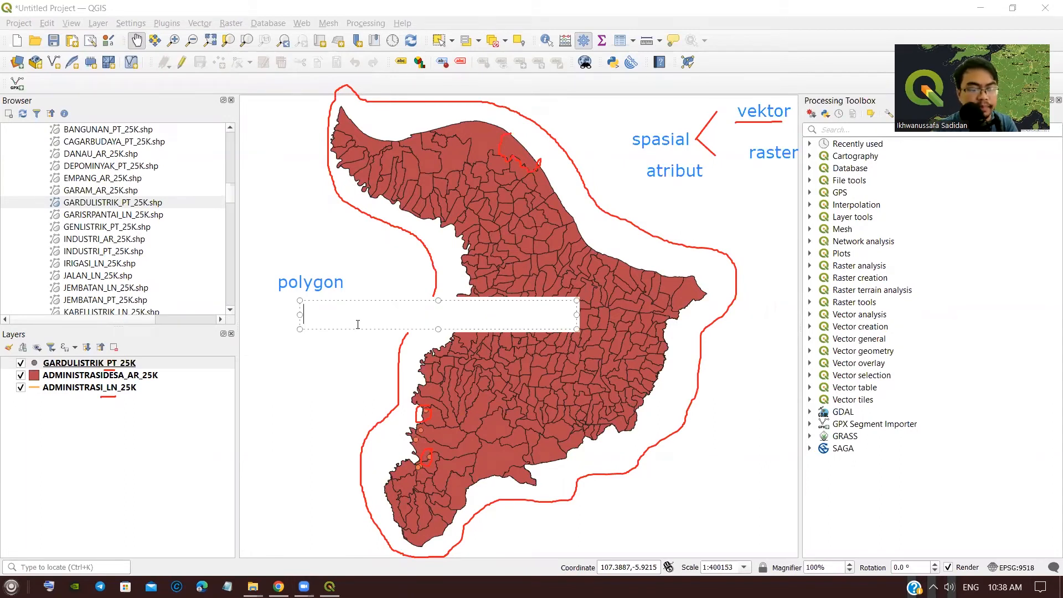
{"action": "type", "text": "line"}
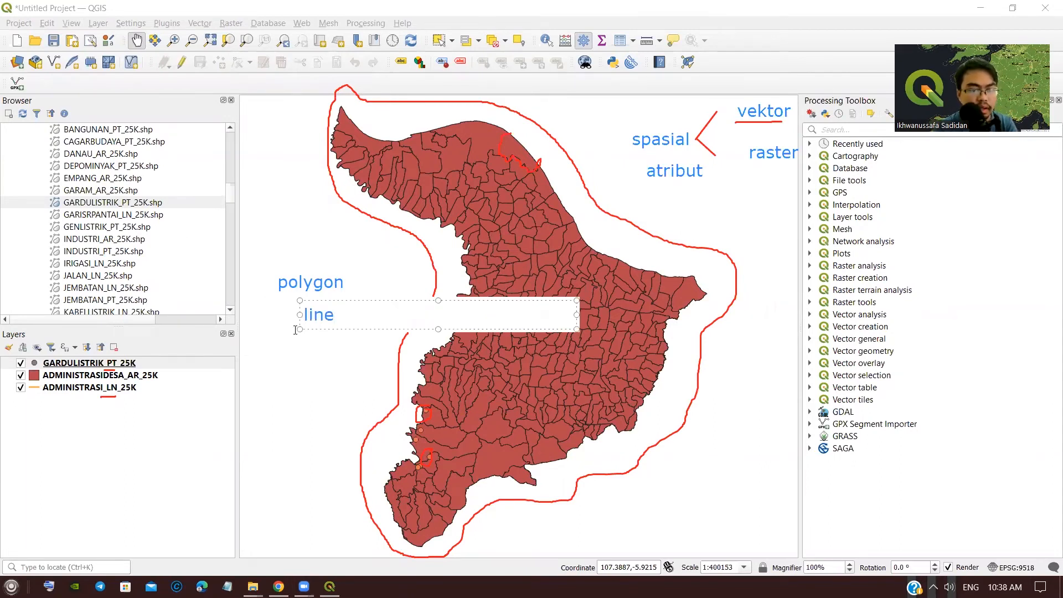
{"action": "left_click", "coordinate": [337, 343]}
{"action": "left_click", "coordinate": [336, 346]}
{"action": "type", "text": "point"}
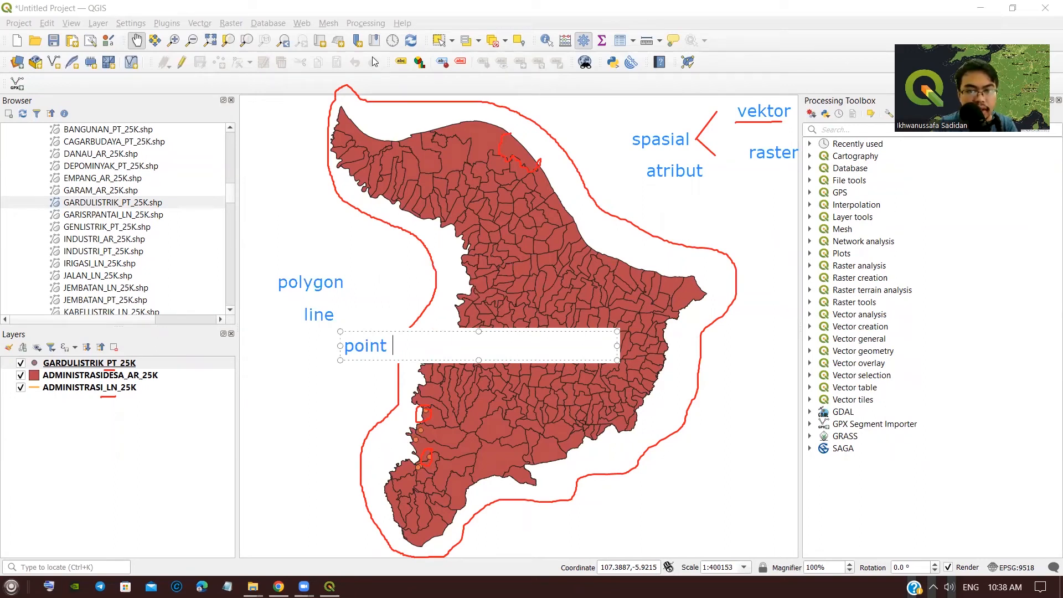
Step: Underline the "atribut" annotation and the PT part of the GARDULISTRIK_PT_25K layer name with the annotation pen
{"action": "left_click_drag", "start_coordinate": [643, 181], "coordinate": [699, 180]}
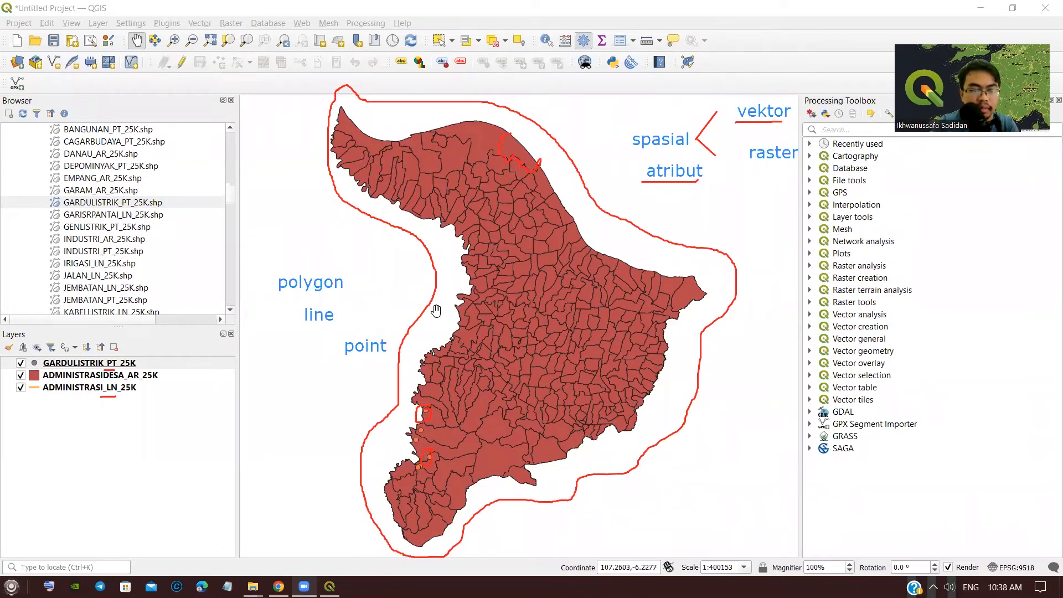
{"action": "left_click_drag", "start_coordinate": [103, 370], "coordinate": [115, 370]}
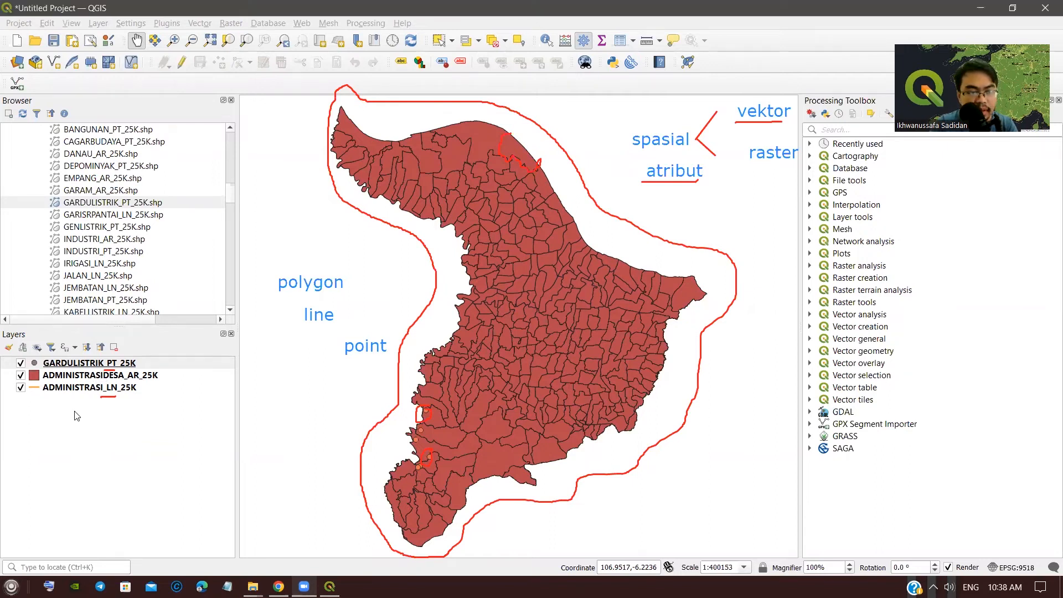
Step: Open the attribute table of the ADMINISTRASIDESA_AR_25K layer
{"action": "left_click", "coordinate": [54, 365], "text": "shift"}
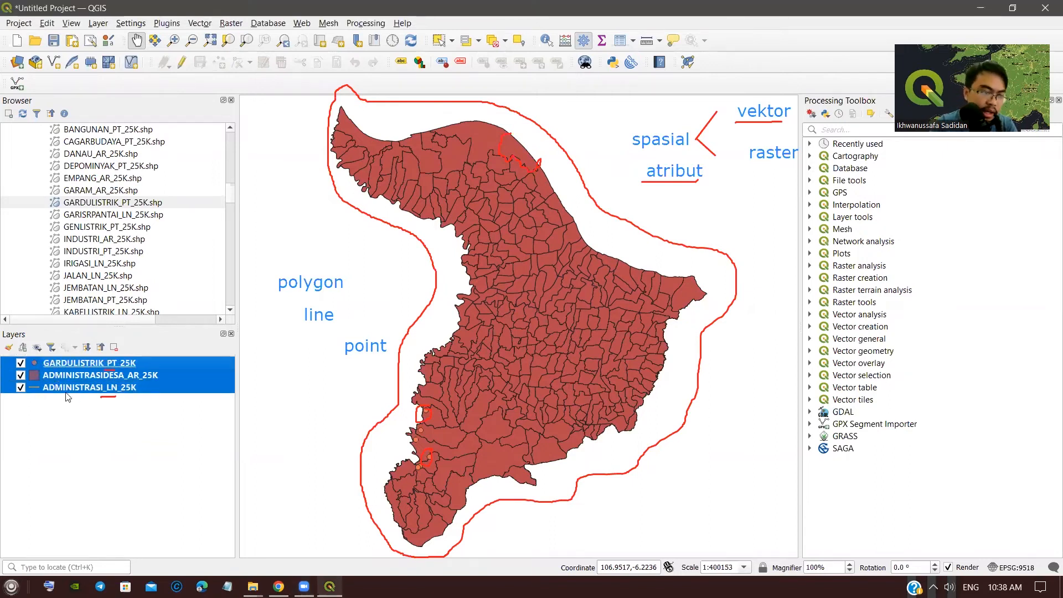
{"action": "left_click", "coordinate": [76, 364]}
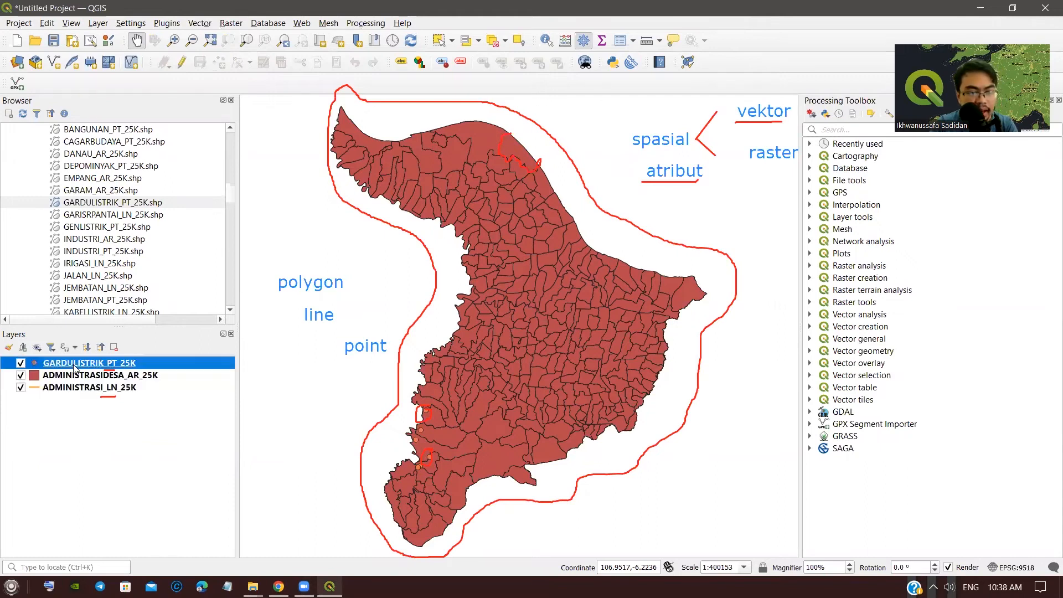
{"action": "right_click", "coordinate": [75, 365]}
{"action": "left_click", "coordinate": [71, 387]}
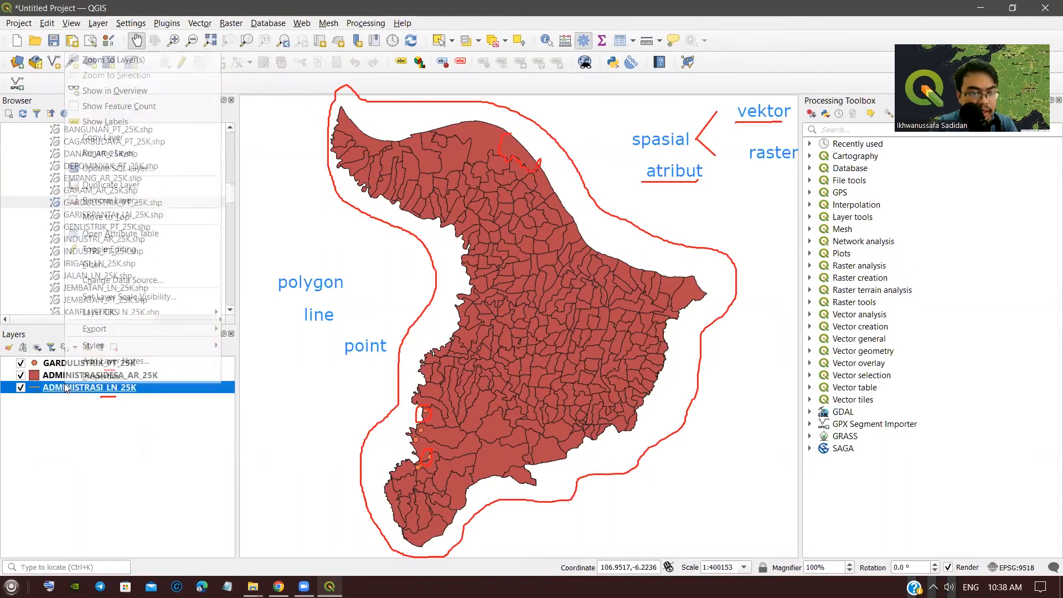
{"action": "right_click", "coordinate": [67, 376]}
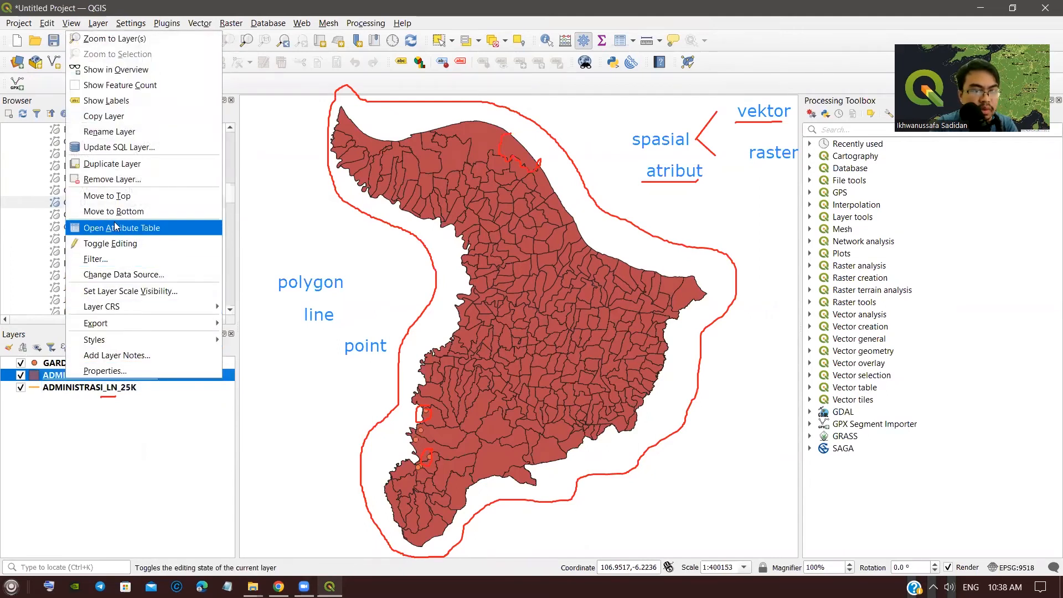
{"action": "left_click", "coordinate": [151, 230]}
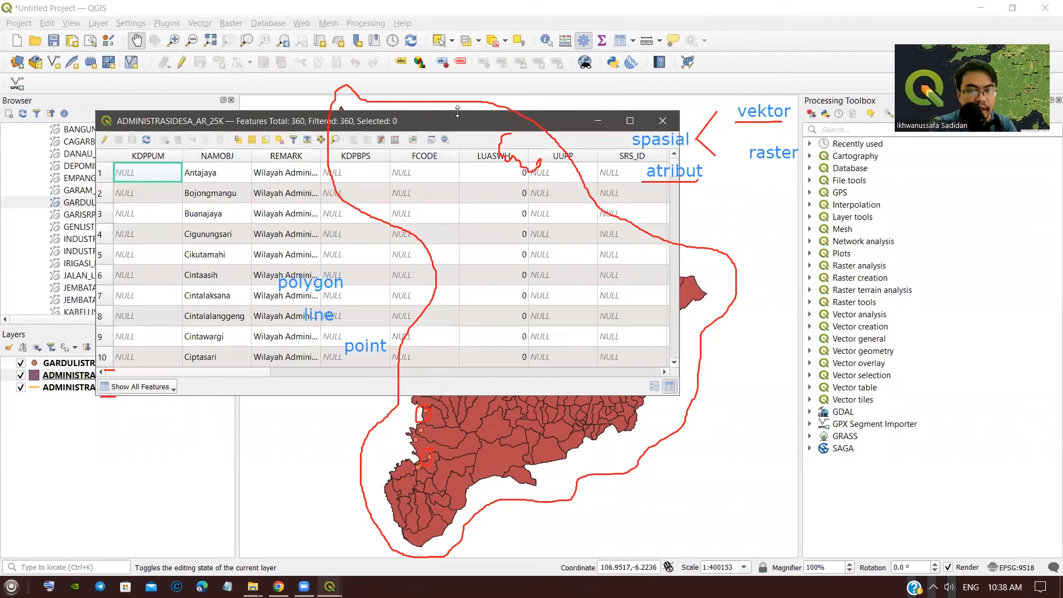
Step: Clear all drawn annotations and frame the NAMOBJ column of the attribute table with an annotation rectangle
{"action": "left_click", "coordinate": [816, 73]}
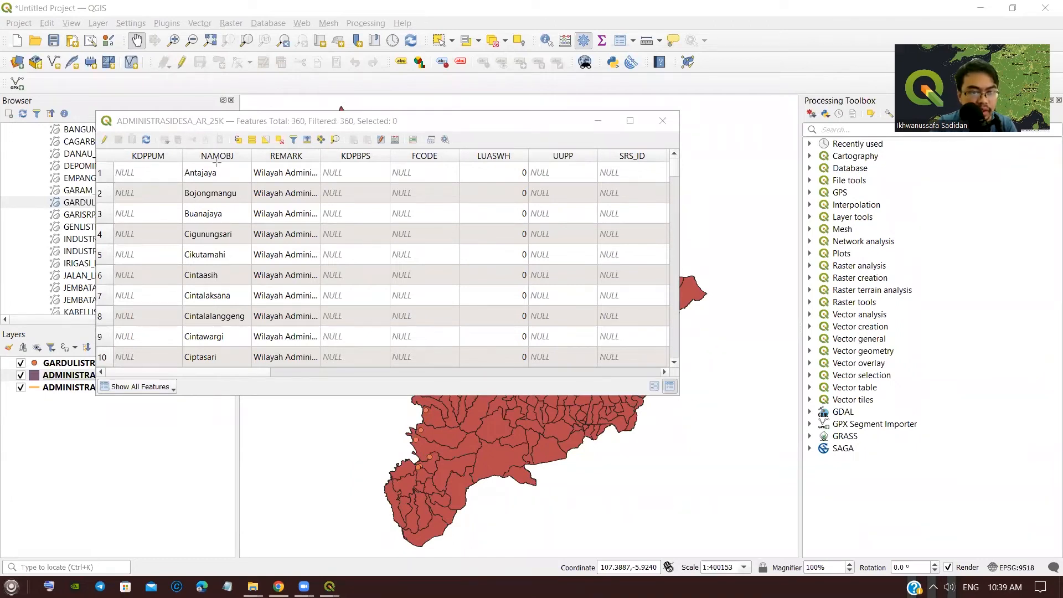
{"action": "mouse_move", "coordinate": [177, 163]}
{"action": "left_mouse_down"}
{"action": "mouse_move", "coordinate": [208, 346]}
{"action": "mouse_move", "coordinate": [252, 368]}
{"action": "left_mouse_up"}
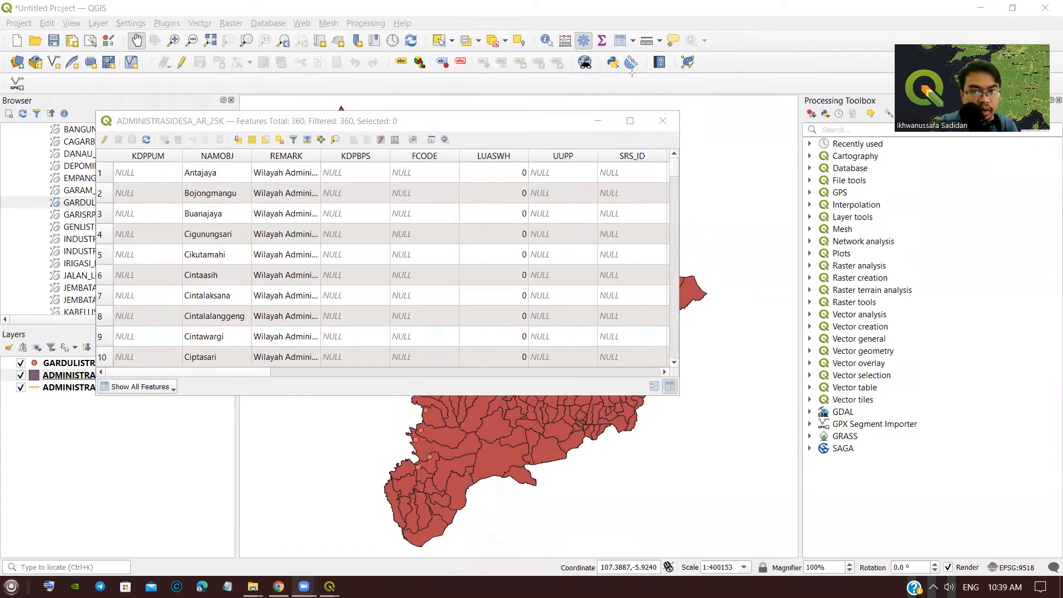
Step: Look through the columns and rows of the ADMINISTRASIDESA_AR_25K attribute table, from NAMOBJ to SHAPE_Area, and close it
{"action": "left_click_drag", "start_coordinate": [258, 373], "coordinate": [670, 354]}
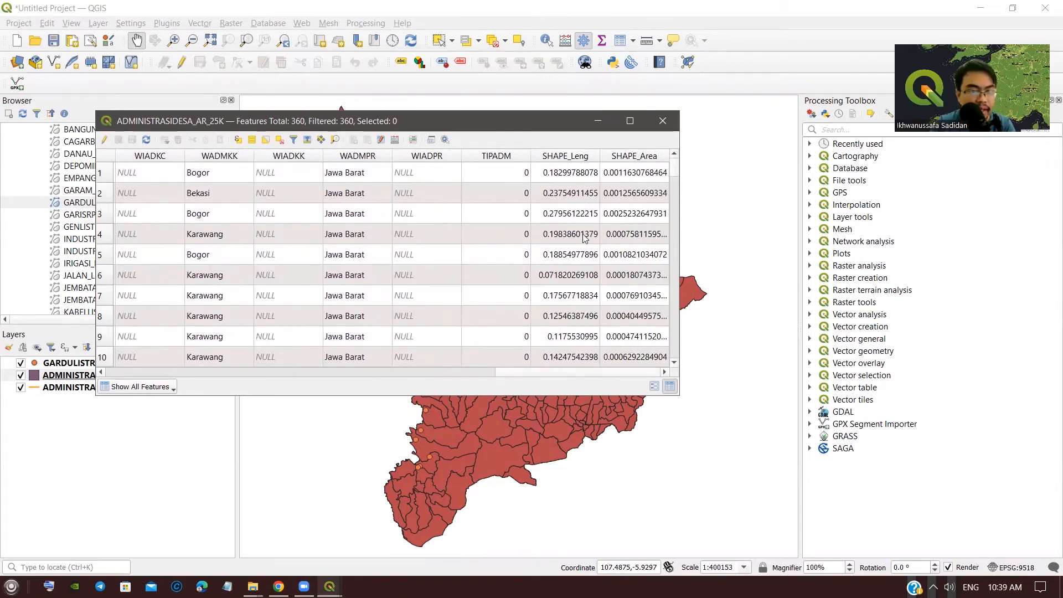
{"action": "scroll", "coordinate": [507, 299], "scroll_direction": "down", "scroll_amount": 20}
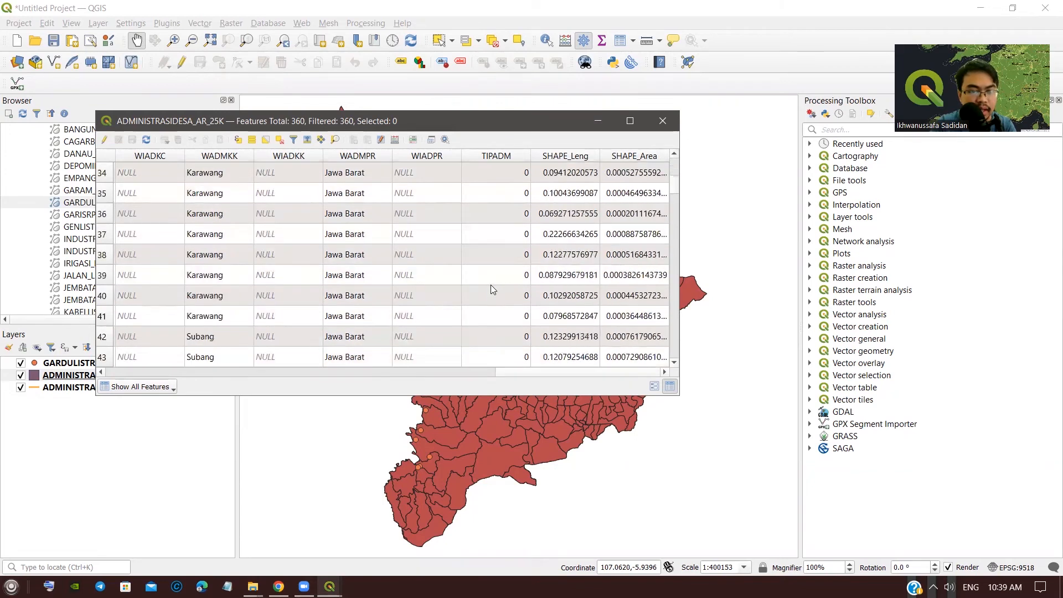
{"action": "left_click_drag", "start_coordinate": [542, 372], "coordinate": [170, 374]}
{"action": "scroll", "coordinate": [251, 296], "scroll_direction": "down", "scroll_amount": 5}
{"action": "scroll", "coordinate": [230, 372], "scroll_direction": "left", "scroll_amount": 1}
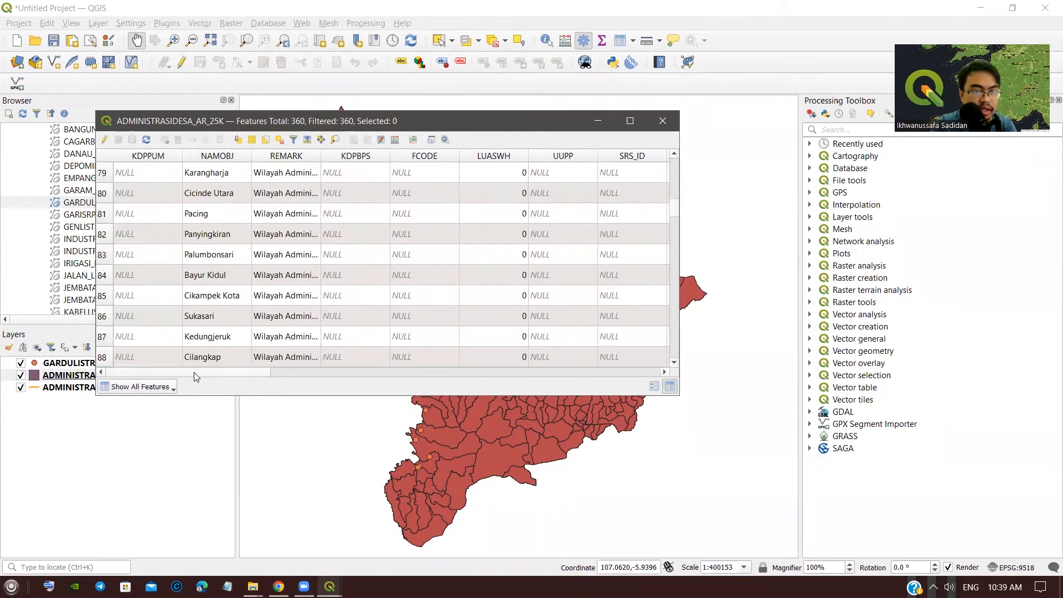
{"action": "scroll", "coordinate": [222, 326], "scroll_direction": "down", "scroll_amount": 4}
{"action": "scroll", "coordinate": [226, 270], "scroll_direction": "up", "scroll_amount": 20}
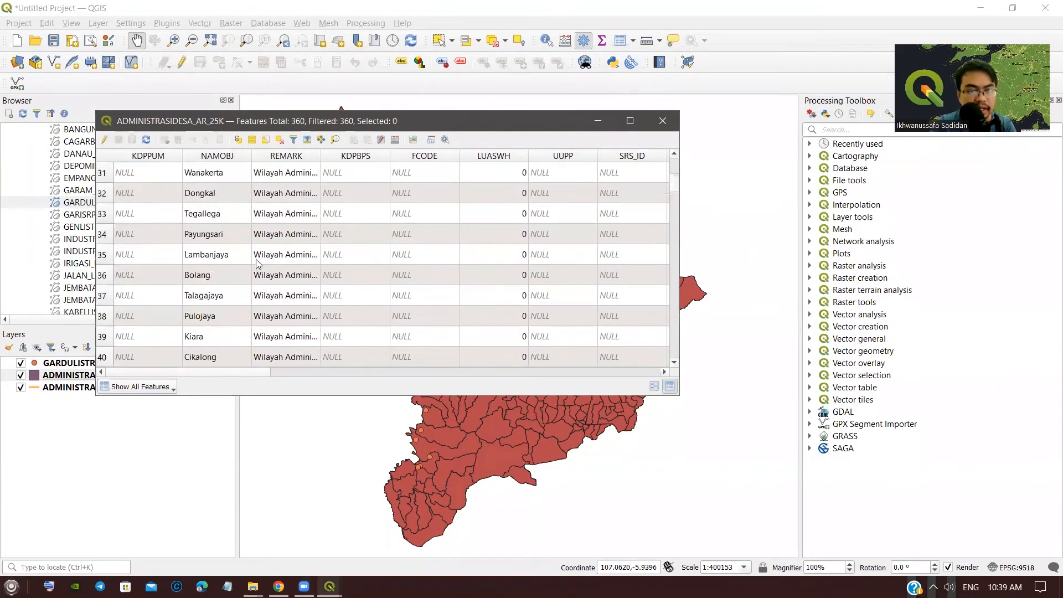
{"action": "left_click", "coordinate": [663, 121]}
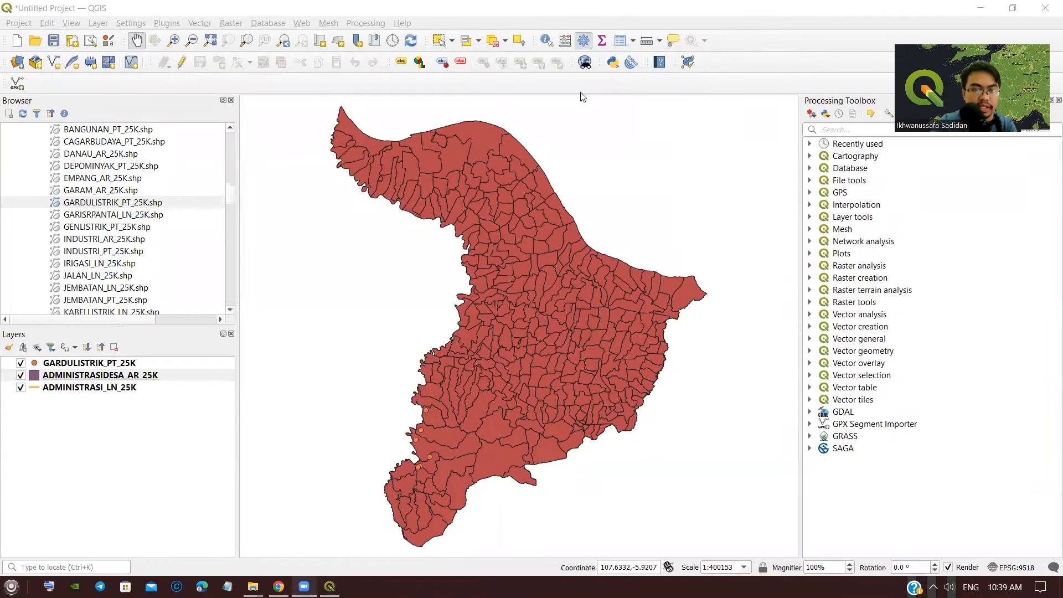
Step: View the attribute table of the ADMINISTRASI_LN_25K layer and close it
{"action": "right_click", "coordinate": [107, 389]}
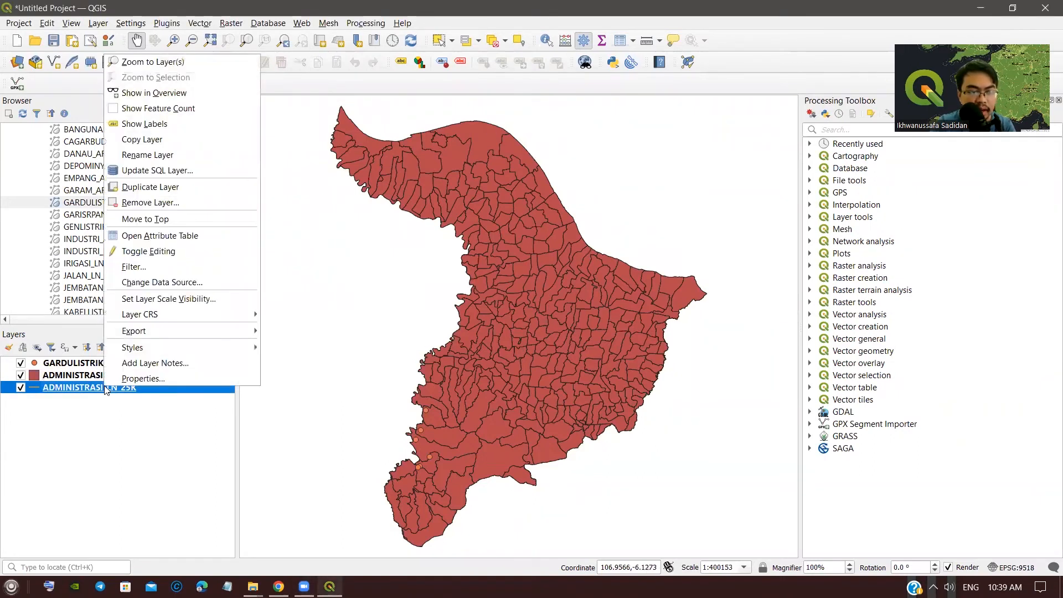
{"action": "left_click", "coordinate": [153, 236]}
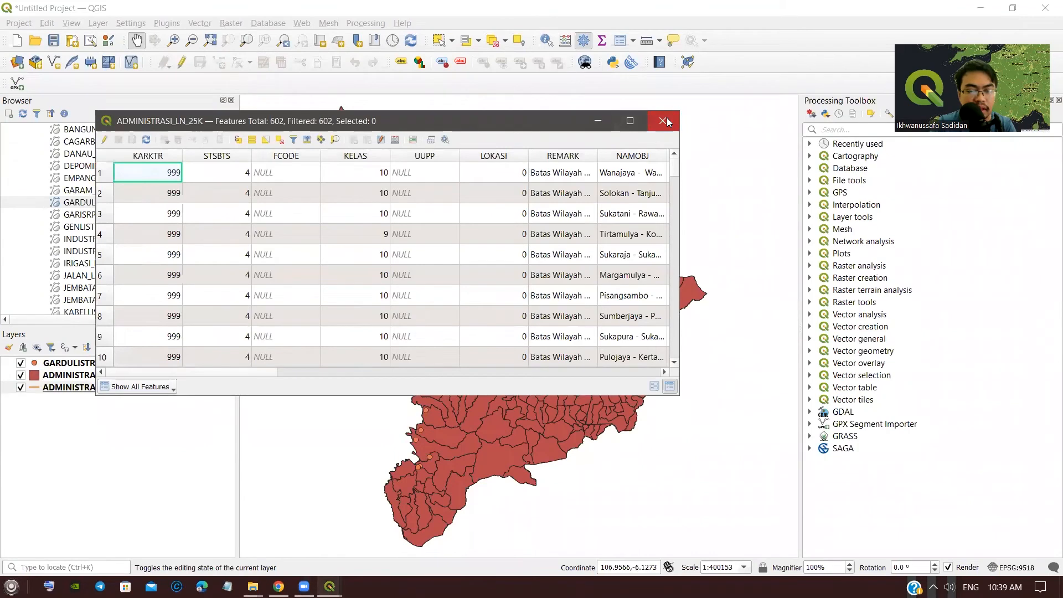
{"action": "left_click", "coordinate": [664, 121]}
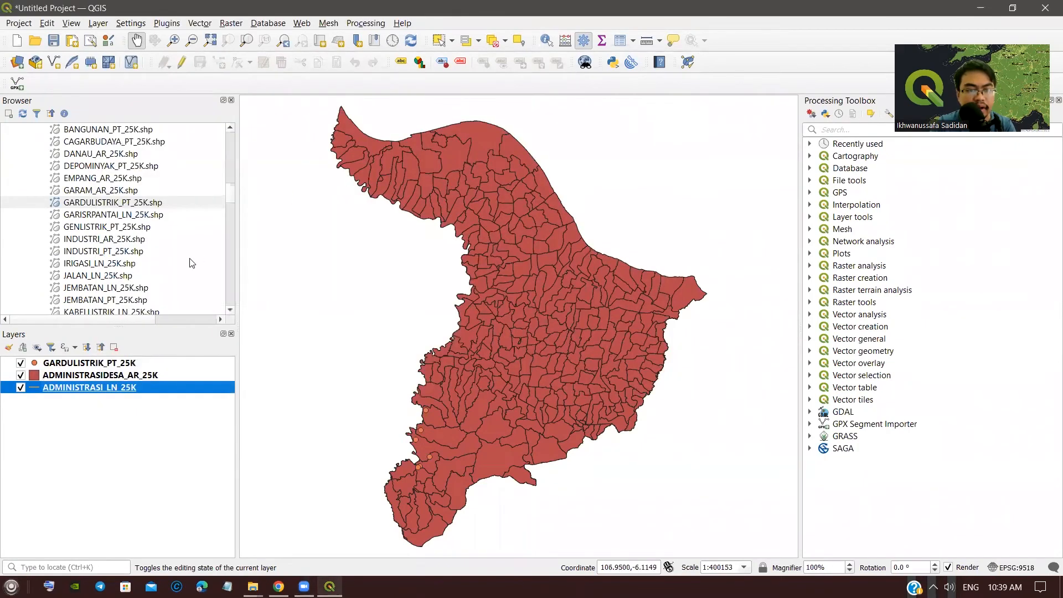
Step: Move the map around to view the whole administrative region from its northern coast to its southern tip
{"action": "scroll", "coordinate": [349, 318], "scroll_direction": "up", "scroll_amount": 1}
{"action": "left_click_drag", "start_coordinate": [520, 193], "coordinate": [531, 340]}
{"action": "scroll", "coordinate": [531, 340], "scroll_direction": "down", "scroll_amount": 1}
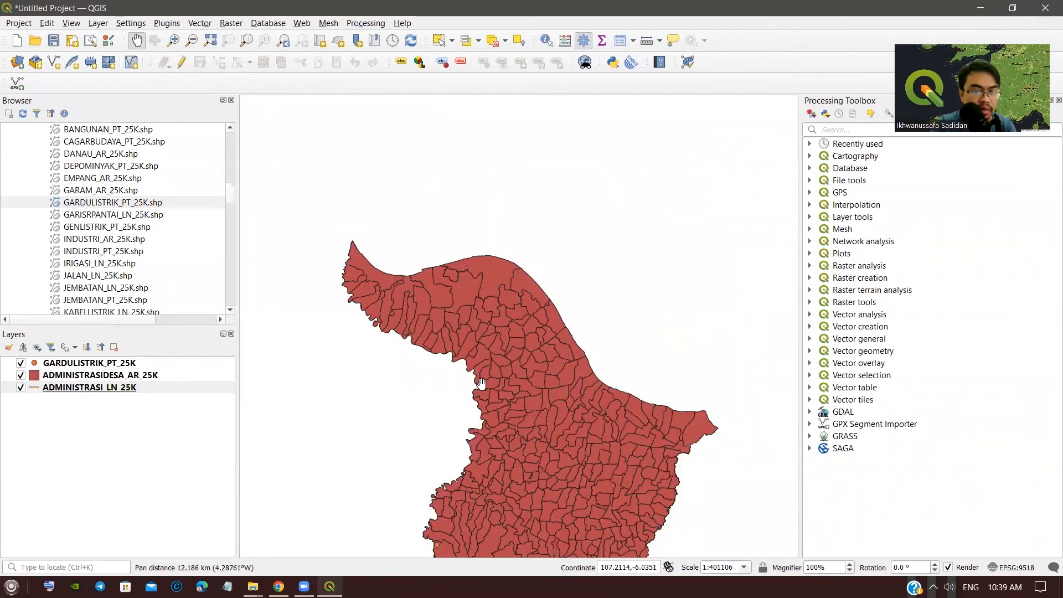
{"action": "scroll", "coordinate": [483, 391], "scroll_direction": "down", "scroll_amount": 1}
{"action": "left_click_drag", "start_coordinate": [482, 391], "coordinate": [536, 334]}
{"action": "scroll", "coordinate": [467, 305], "scroll_direction": "up", "scroll_amount": 1}
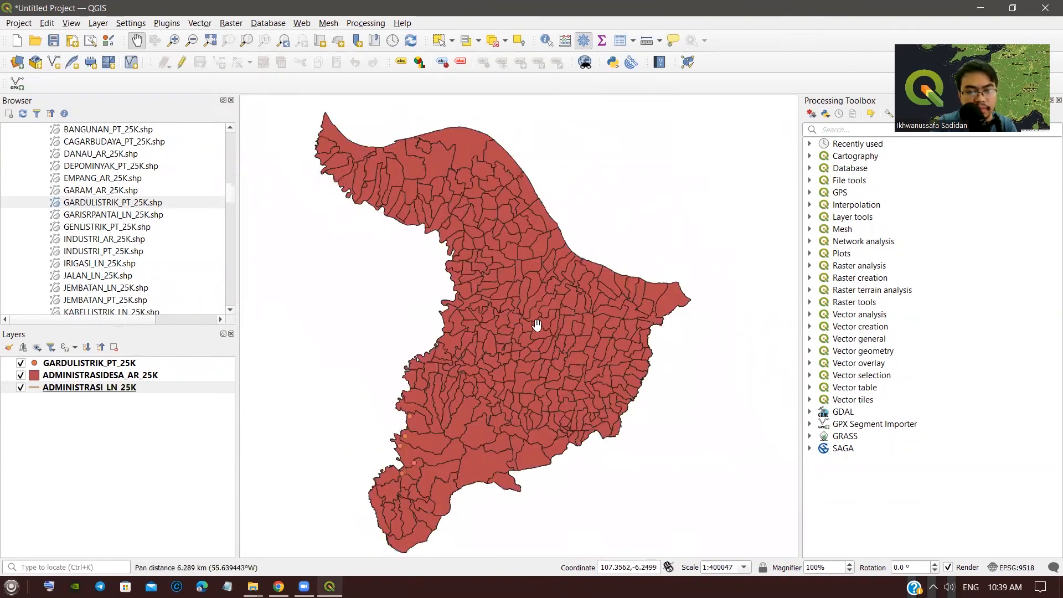
{"action": "scroll", "coordinate": [548, 319], "scroll_direction": "up", "scroll_amount": 1}
{"action": "scroll", "coordinate": [594, 225], "scroll_direction": "down", "scroll_amount": 1}
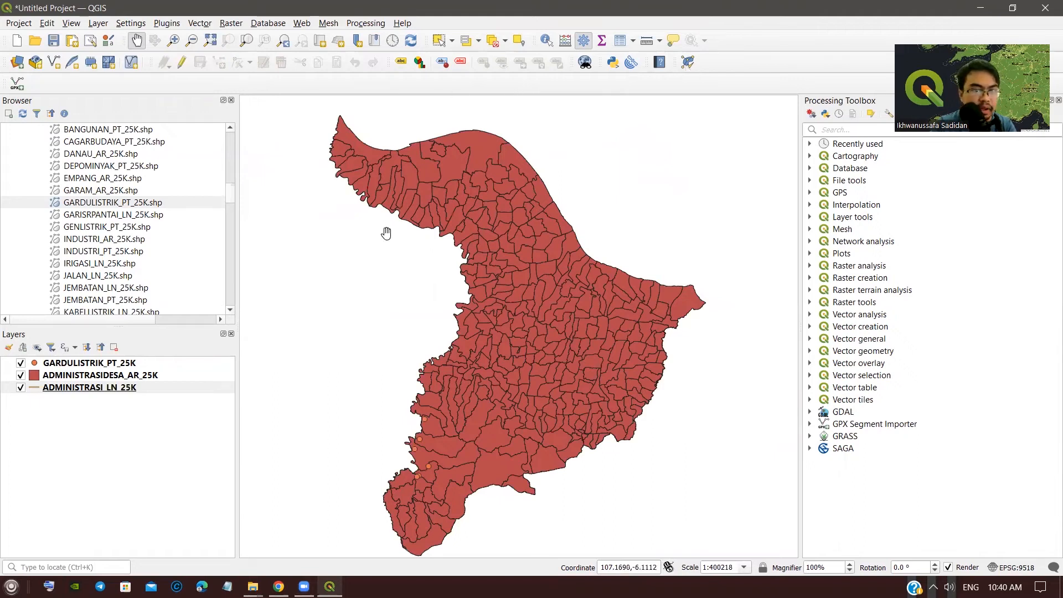
Step: Examine the village polygons in the northwestern part of the region at close range
{"action": "scroll", "coordinate": [386, 233], "scroll_direction": "up", "scroll_amount": 2}
{"action": "left_click_drag", "start_coordinate": [401, 231], "coordinate": [513, 209]}
{"action": "scroll", "coordinate": [503, 209], "scroll_direction": "up", "scroll_amount": 7}
{"action": "scroll", "coordinate": [503, 209], "scroll_direction": "down", "scroll_amount": 2}
{"action": "left_click_drag", "start_coordinate": [540, 269], "coordinate": [541, 321]}
{"action": "left_click_drag", "start_coordinate": [457, 288], "coordinate": [477, 413]}
{"action": "scroll", "coordinate": [454, 371], "scroll_direction": "up", "scroll_amount": 4}
{"action": "scroll", "coordinate": [470, 380], "scroll_direction": "down", "scroll_amount": 2}
{"action": "scroll", "coordinate": [477, 413], "scroll_direction": "up", "scroll_amount": 2}
{"action": "left_click_drag", "start_coordinate": [467, 346], "coordinate": [470, 394]}
{"action": "scroll", "coordinate": [475, 390], "scroll_direction": "up", "scroll_amount": 2}
{"action": "left_click_drag", "start_coordinate": [480, 346], "coordinate": [492, 461]}
{"action": "scroll", "coordinate": [510, 289], "scroll_direction": "down", "scroll_amount": 4}
{"action": "left_click_drag", "start_coordinate": [468, 384], "coordinate": [569, 266]}
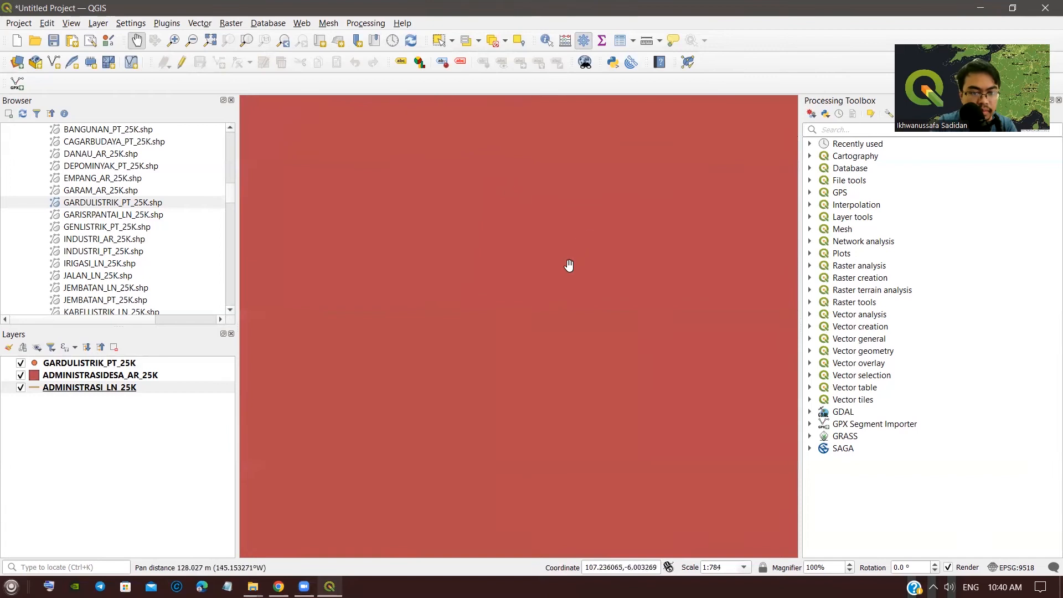
Step: Examine the village boundaries along the region's southwestern edge in close detail
{"action": "scroll", "coordinate": [569, 266], "scroll_direction": "down", "scroll_amount": 8}
{"action": "left_click_drag", "start_coordinate": [527, 340], "coordinate": [603, 360]}
{"action": "scroll", "coordinate": [492, 302], "scroll_direction": "up", "scroll_amount": 2}
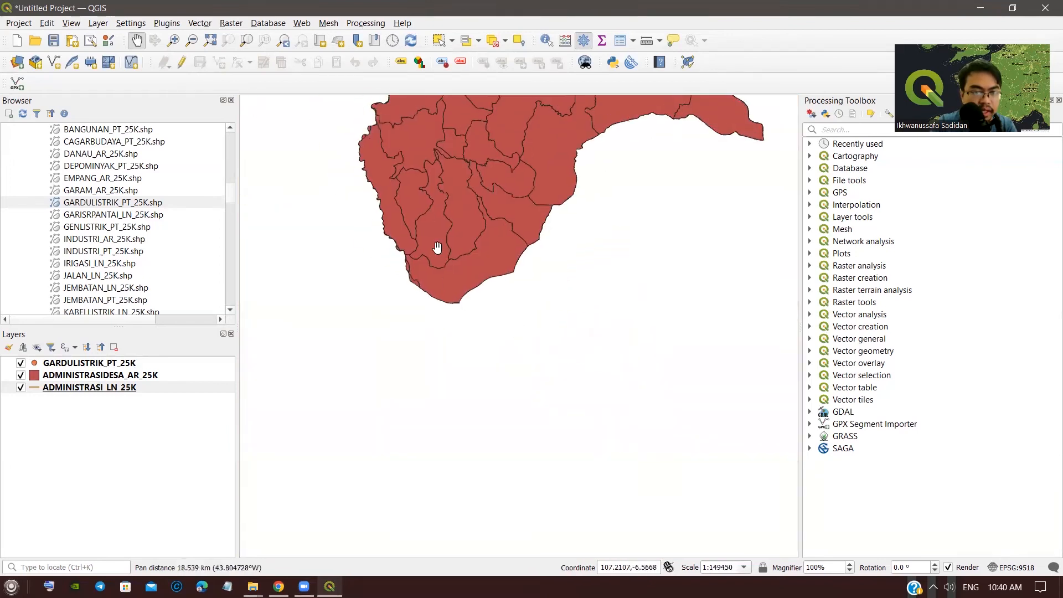
{"action": "scroll", "coordinate": [437, 247], "scroll_direction": "up", "scroll_amount": 7}
{"action": "scroll", "coordinate": [555, 379], "scroll_direction": "down", "scroll_amount": 1}
{"action": "left_click_drag", "start_coordinate": [593, 375], "coordinate": [645, 299]}
{"action": "scroll", "coordinate": [546, 304], "scroll_direction": "down", "scroll_amount": 1}
{"action": "scroll", "coordinate": [639, 296], "scroll_direction": "down", "scroll_amount": 3}
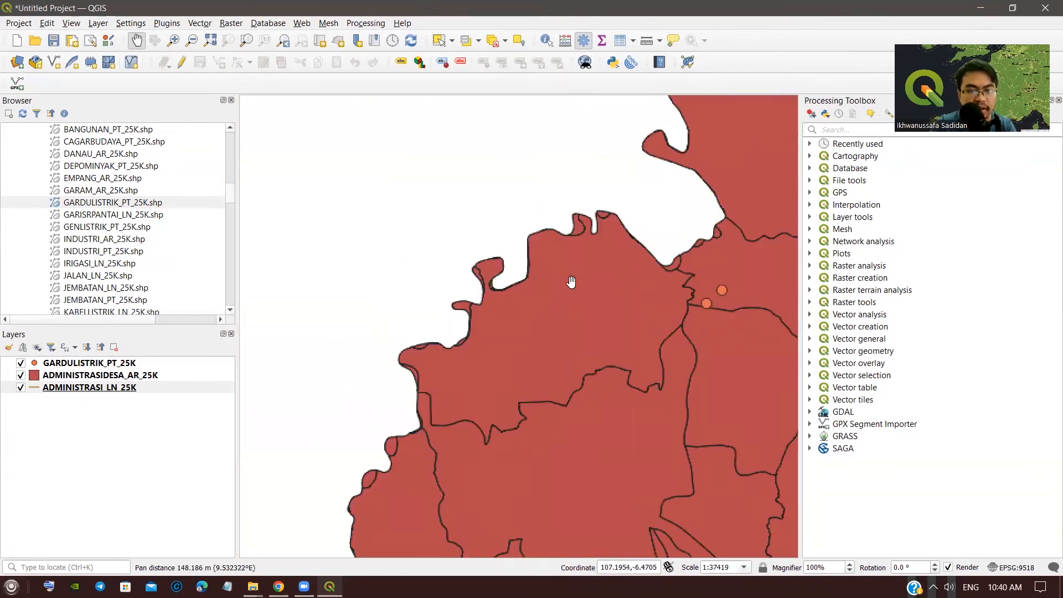
{"action": "scroll", "coordinate": [529, 340], "scroll_direction": "up", "scroll_amount": 4}
{"action": "left_click_drag", "start_coordinate": [591, 361], "coordinate": [629, 392]}
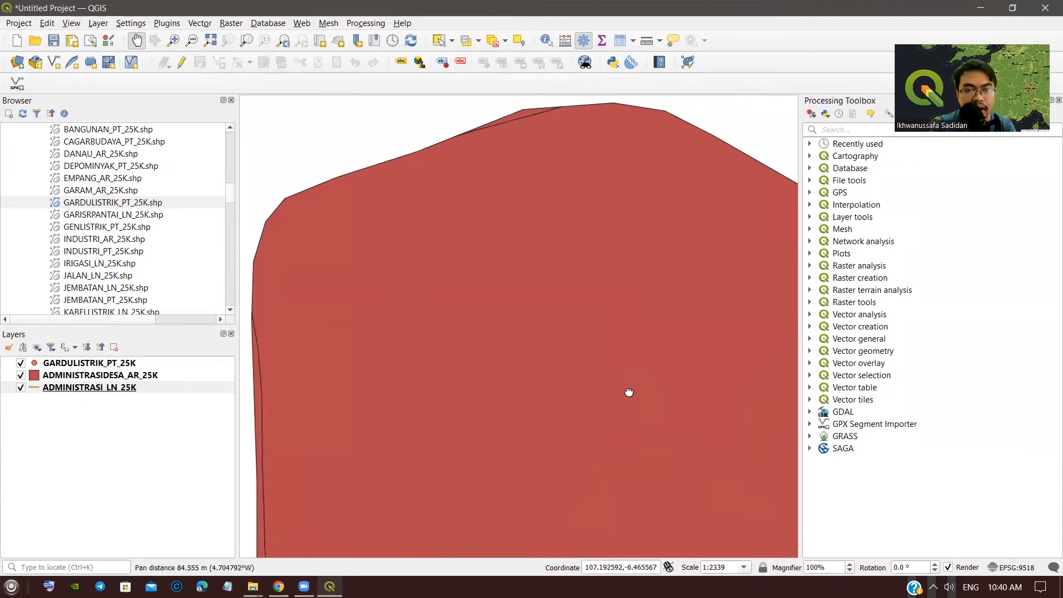
Step: Compare the whole region with a closer view of the electrical substation points and village polygons in the southwest
{"action": "scroll", "coordinate": [657, 273], "scroll_direction": "down", "scroll_amount": 6}
{"action": "left_click_drag", "start_coordinate": [677, 233], "coordinate": [478, 321]}
{"action": "left_click_drag", "start_coordinate": [544, 333], "coordinate": [594, 321]}
{"action": "scroll", "coordinate": [581, 317], "scroll_direction": "up", "scroll_amount": 2}
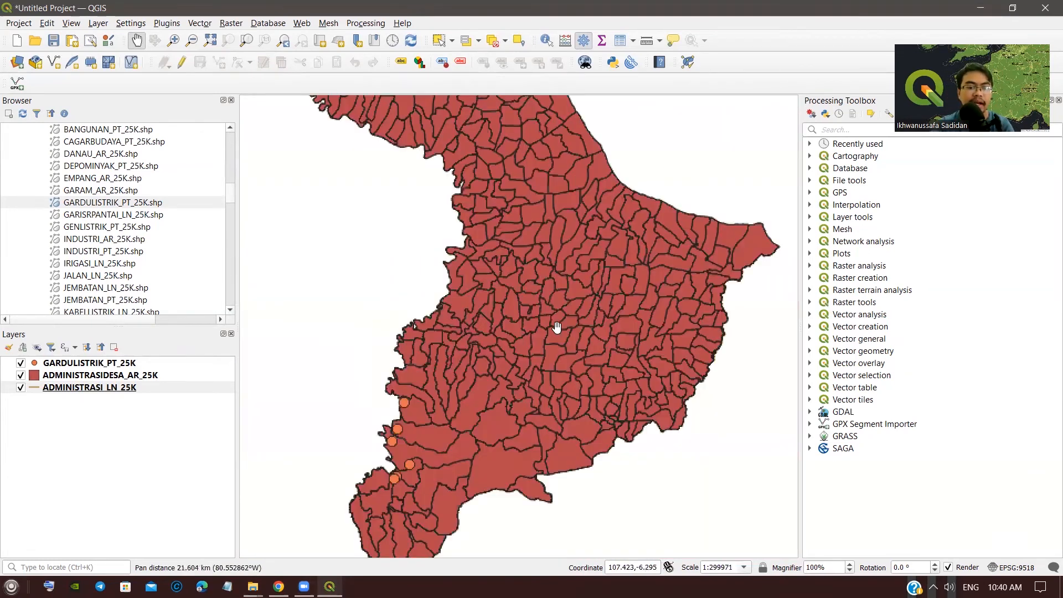
{"action": "scroll", "coordinate": [524, 326], "scroll_direction": "down", "scroll_amount": 1}
{"action": "left_click_drag", "start_coordinate": [407, 321], "coordinate": [473, 203]}
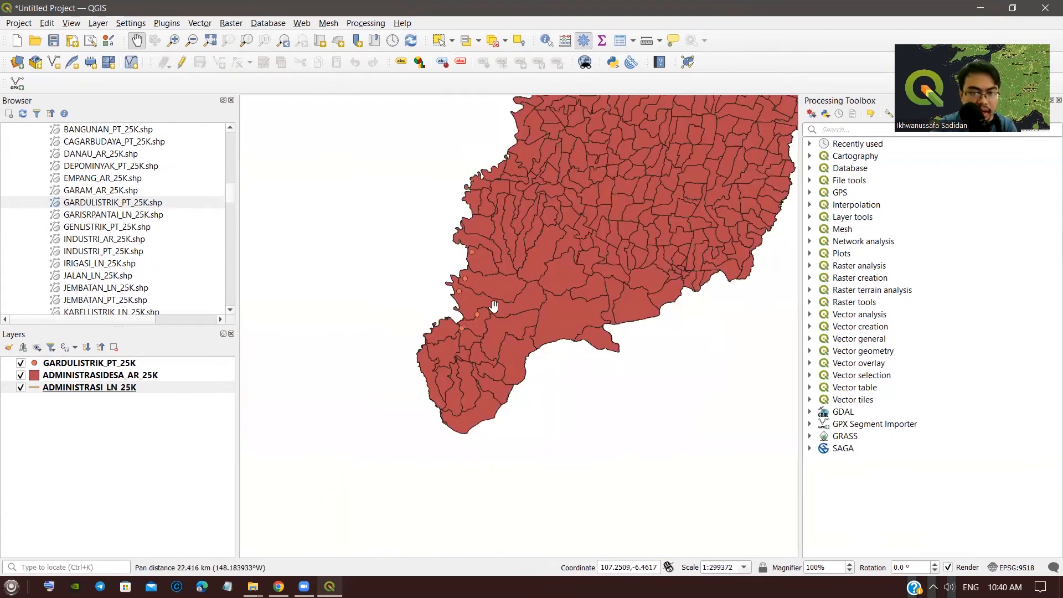
{"action": "scroll", "coordinate": [499, 307], "scroll_direction": "up", "scroll_amount": 2}
{"action": "left_click_drag", "start_coordinate": [522, 273], "coordinate": [615, 231]}
{"action": "left_click_drag", "start_coordinate": [569, 292], "coordinate": [485, 206]}
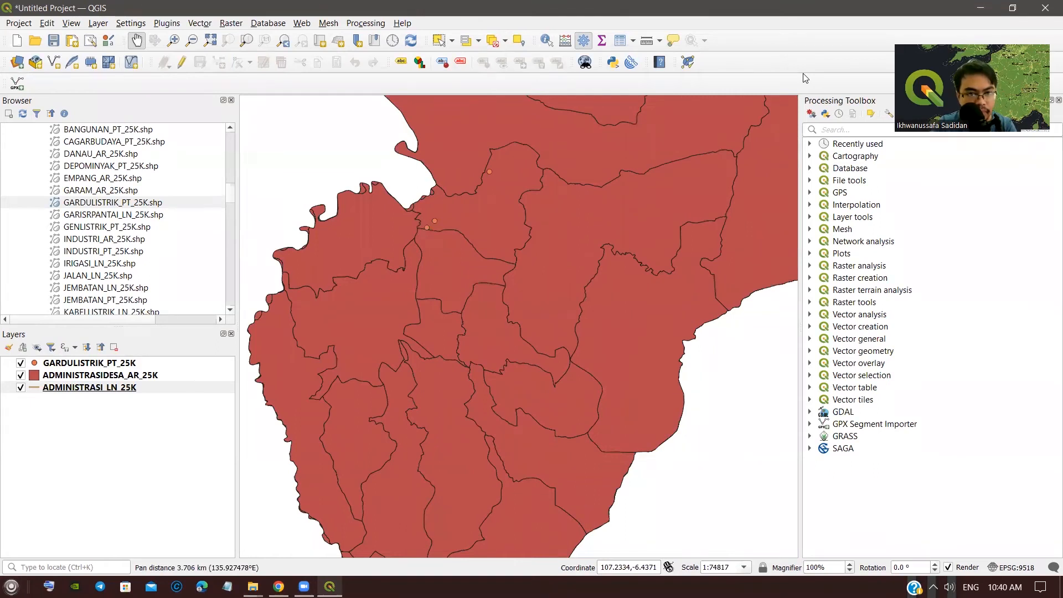
Step: Frame the status bar section from Coordinate to EPSG:9518 with an annotation rectangle and clear the annotation
{"action": "mouse_move", "coordinate": [548, 556]}
{"action": "left_mouse_down"}
{"action": "mouse_move", "coordinate": [676, 586]}
{"action": "mouse_move", "coordinate": [1050, 582]}
{"action": "mouse_move", "coordinate": [1043, 588]}
{"action": "left_mouse_up"}
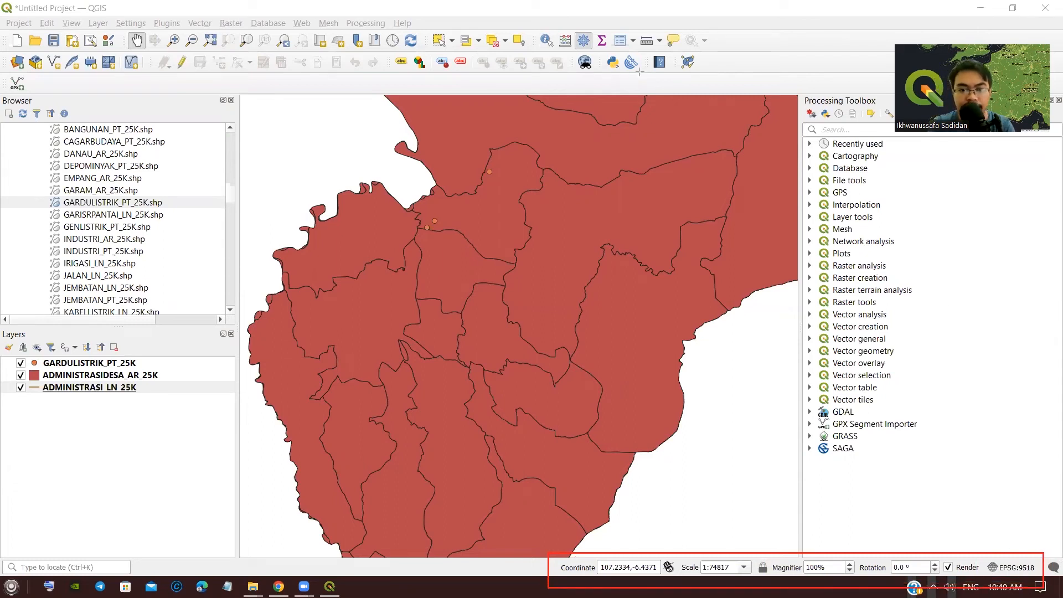
{"action": "key", "text": "Escape"}
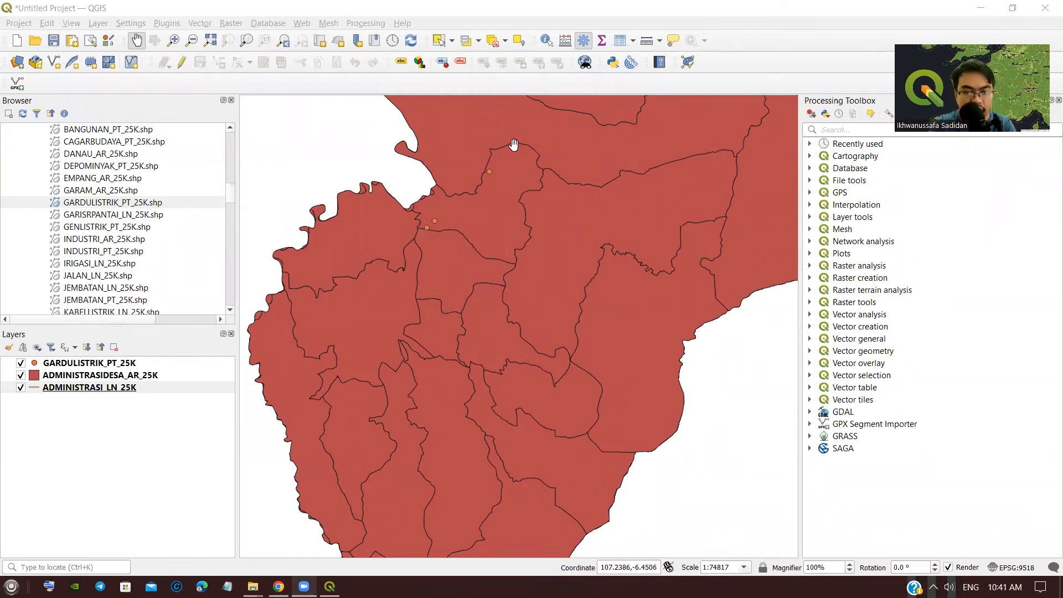
Step: Inspect the southwestern substation points more closely and narrow the Browser and Layers panels to widen the map canvas
{"action": "scroll", "coordinate": [491, 186], "scroll_direction": "up", "scroll_amount": 1}
{"action": "left_click_drag", "start_coordinate": [501, 217], "coordinate": [504, 200]}
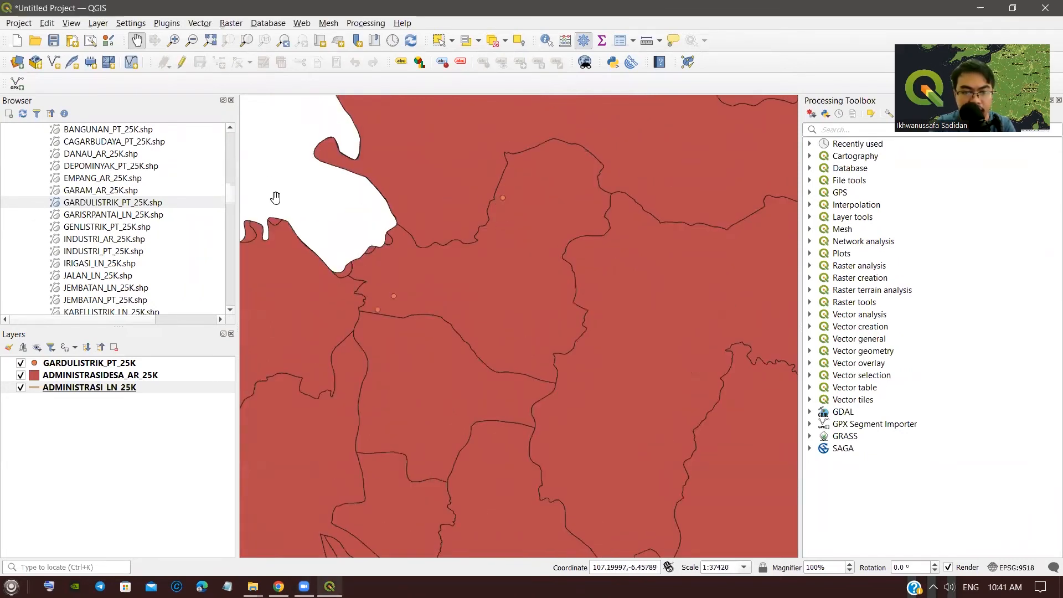
{"action": "left_click_drag", "start_coordinate": [238, 192], "coordinate": [188, 194]}
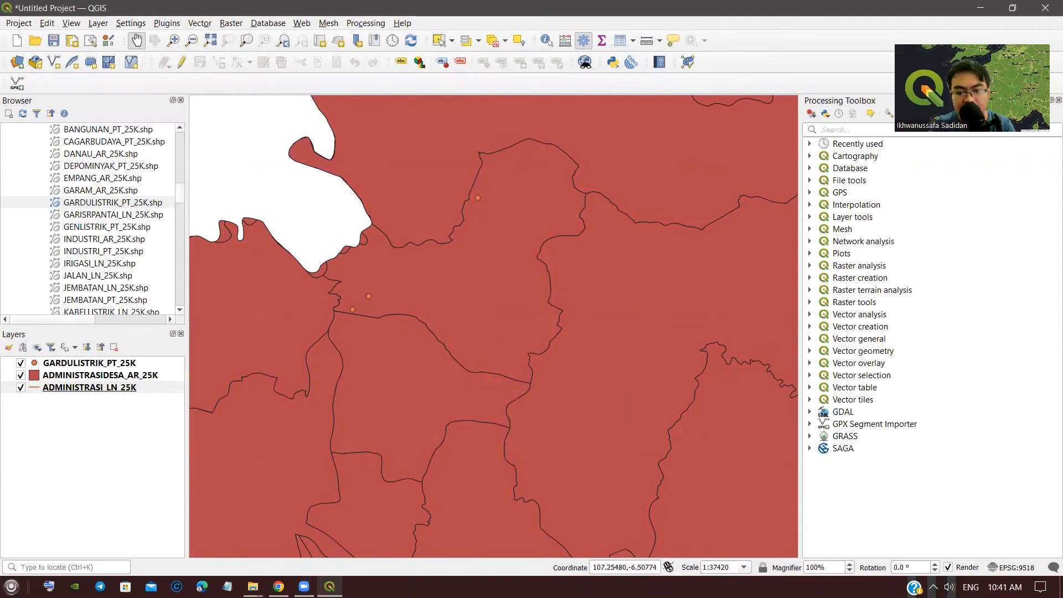
Step: Try the map scales 1:250000 and 1:1000000, and bring the whole region back near the centre of the map
{"action": "left_click", "coordinate": [745, 568]}
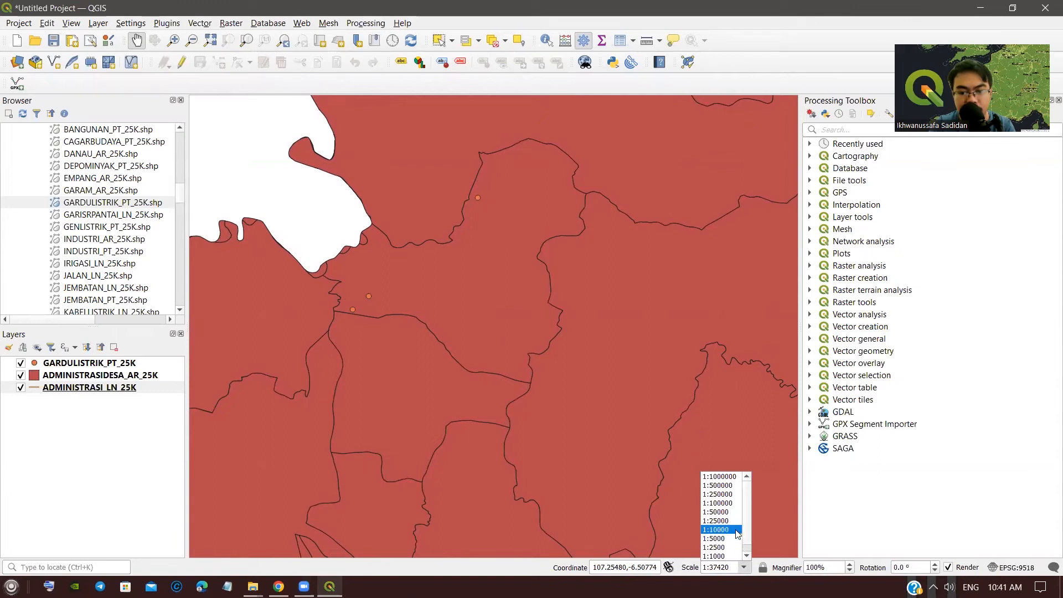
{"action": "left_click", "coordinate": [726, 494]}
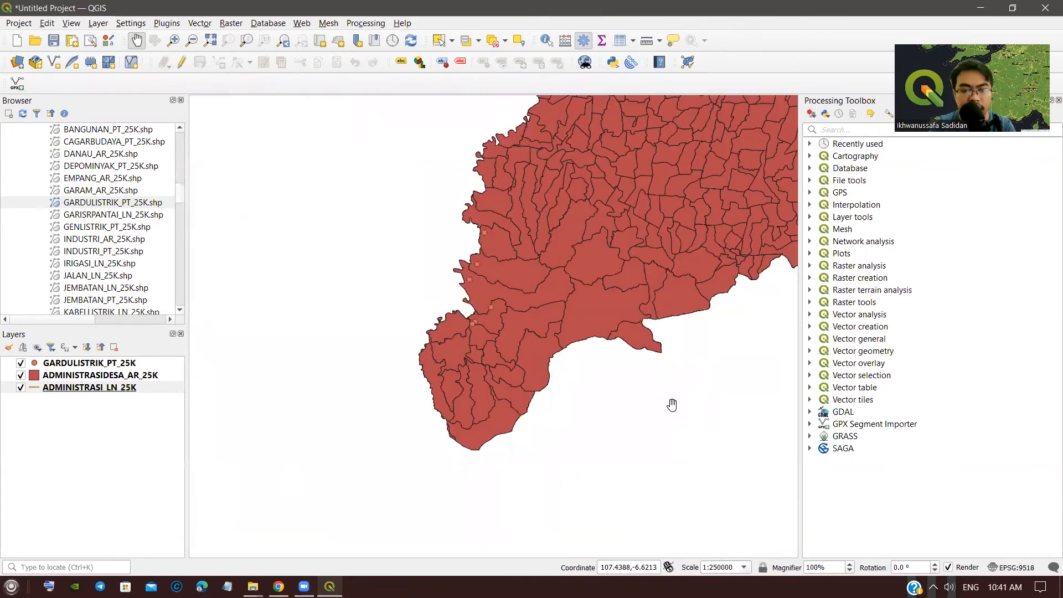
{"action": "left_click", "coordinate": [744, 567]}
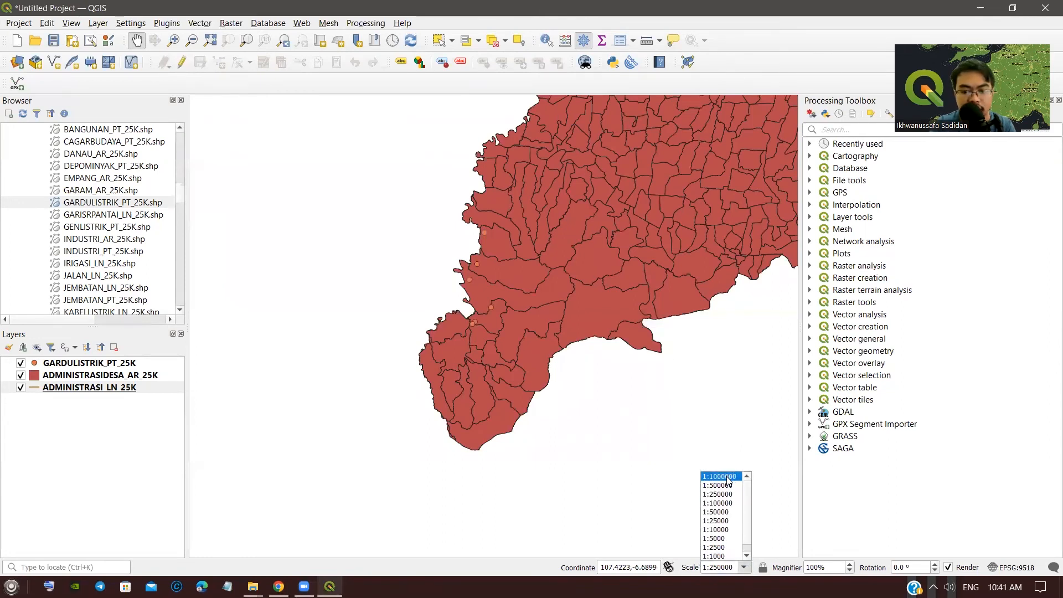
{"action": "left_click", "coordinate": [728, 477]}
{"action": "left_click_drag", "start_coordinate": [549, 274], "coordinate": [507, 305]}
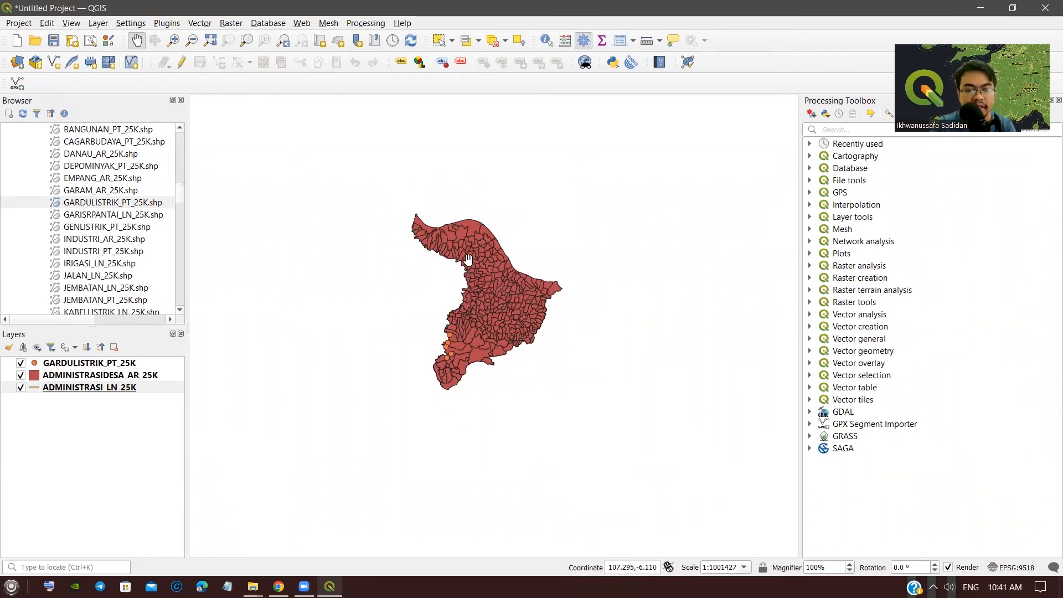
Step: Examine the whole region at smaller and larger map scales and shift it westward on the map canvas
{"action": "scroll", "coordinate": [478, 289], "scroll_direction": "down", "scroll_amount": 3}
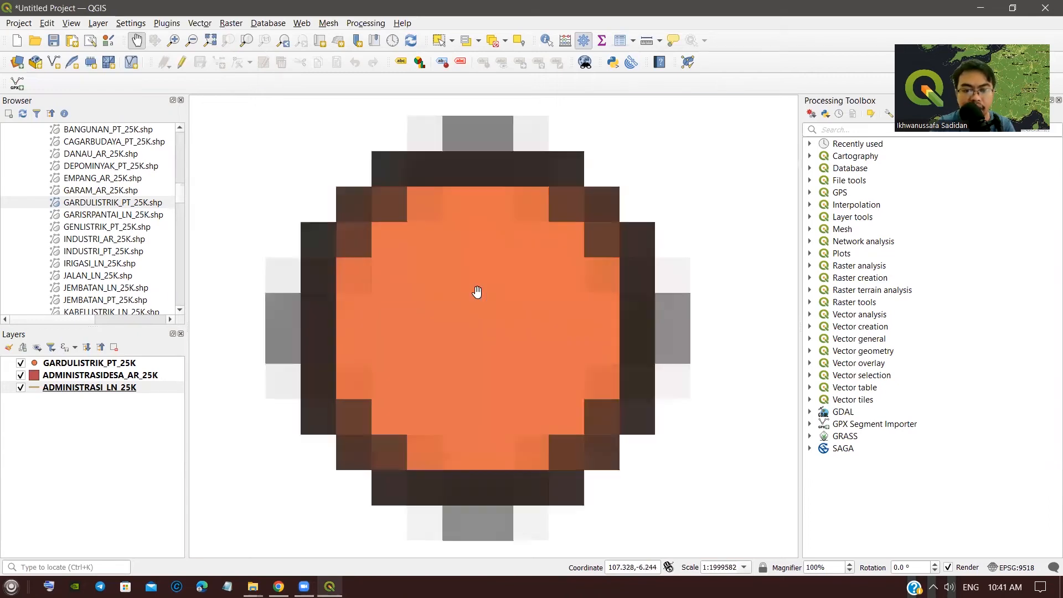
{"action": "scroll", "coordinate": [478, 299], "scroll_direction": "up", "scroll_amount": 5}
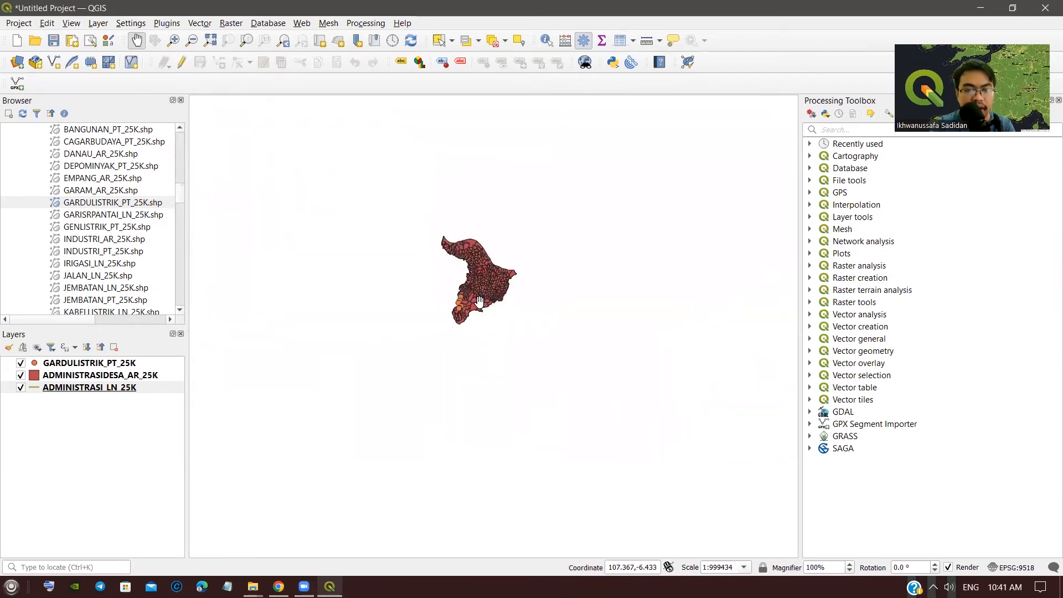
{"action": "scroll", "coordinate": [551, 287], "scroll_direction": "down", "scroll_amount": 3}
{"action": "left_click_drag", "start_coordinate": [567, 306], "coordinate": [448, 347]}
{"action": "scroll", "coordinate": [449, 348], "scroll_direction": "up", "scroll_amount": 1}
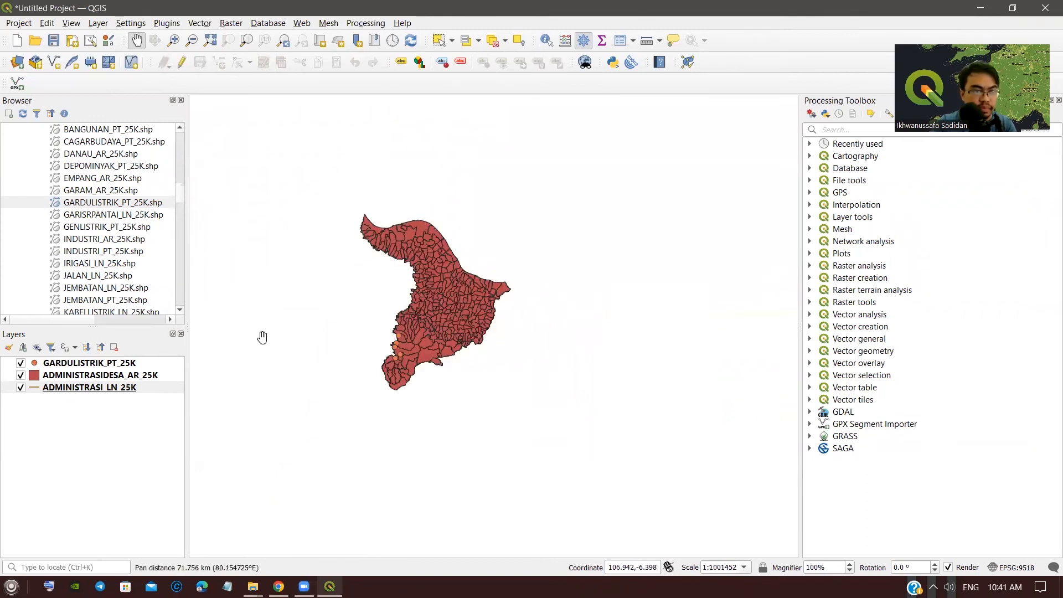
{"action": "scroll", "coordinate": [33, 160], "scroll_direction": "up", "scroll_amount": 3}
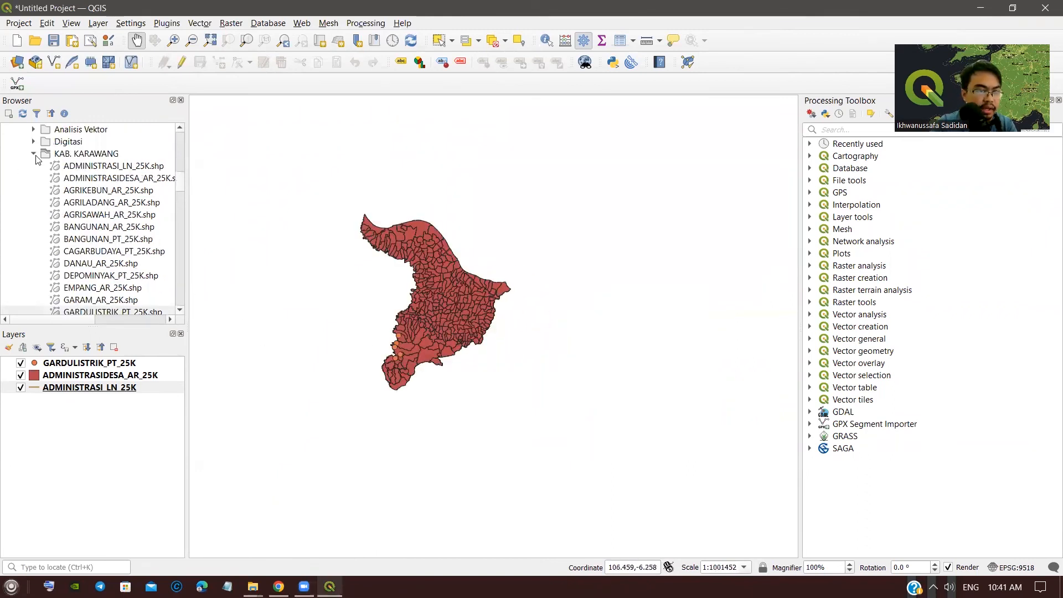
{"action": "left_click", "coordinate": [111, 429]}
{"action": "key", "text": "ctrl+a"}
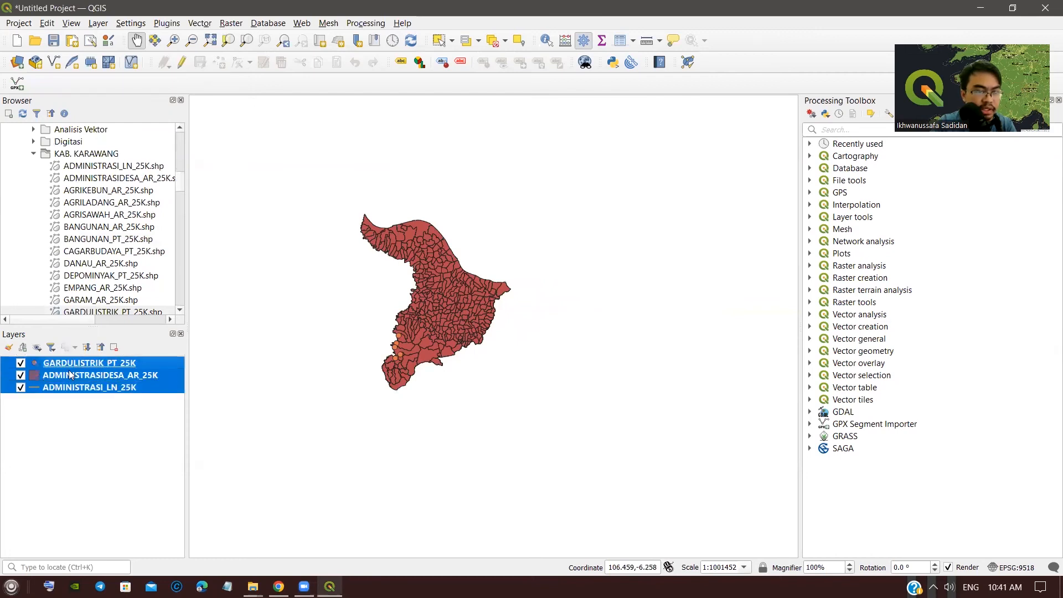
{"action": "left_click", "coordinate": [69, 413]}
{"action": "key", "text": "ctrl+a"}
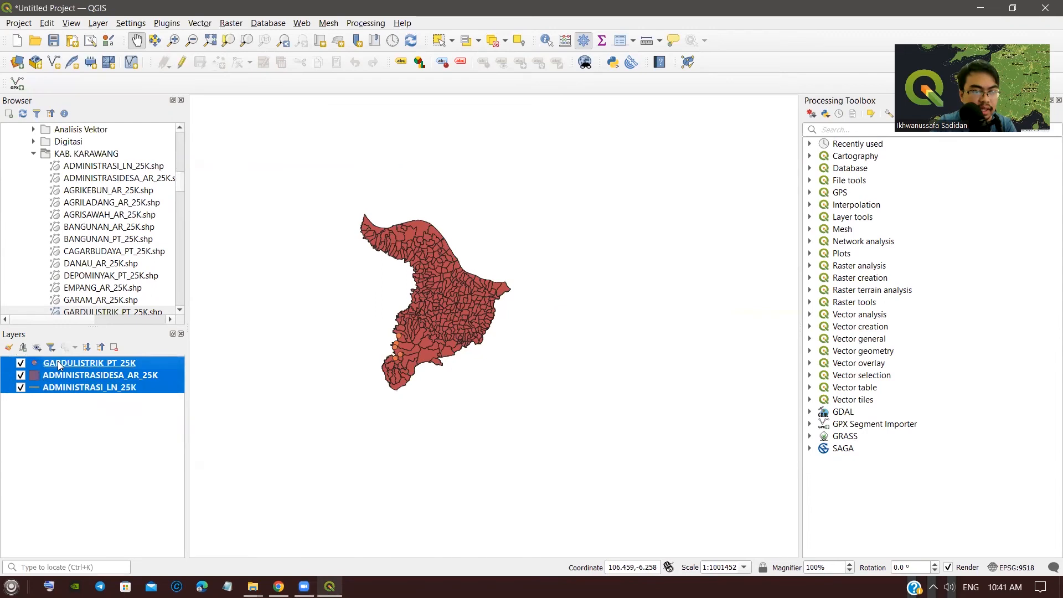
{"action": "right_click", "coordinate": [58, 364]}
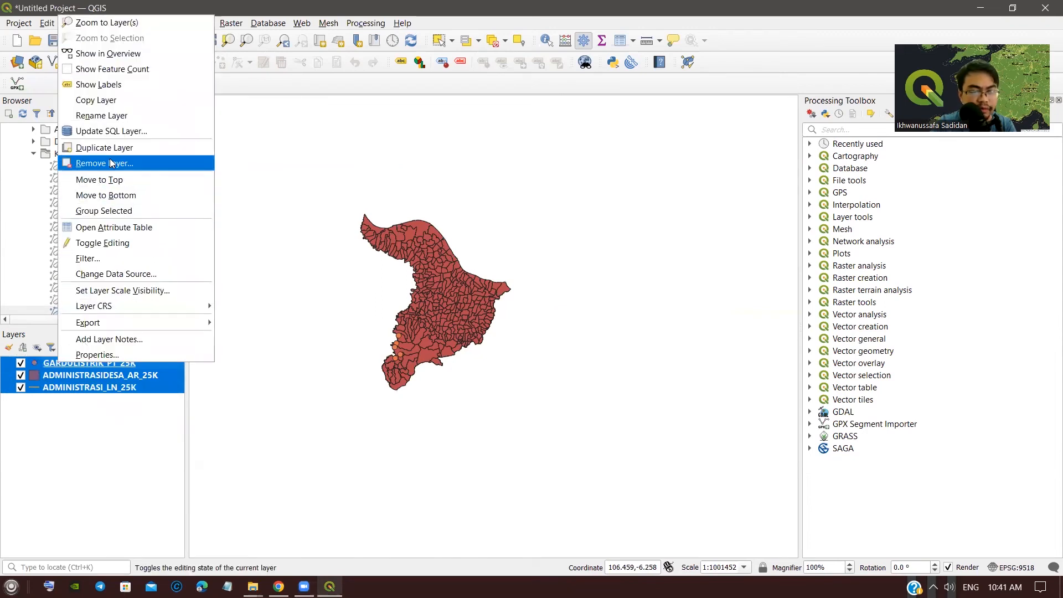
{"action": "left_click", "coordinate": [115, 420]}
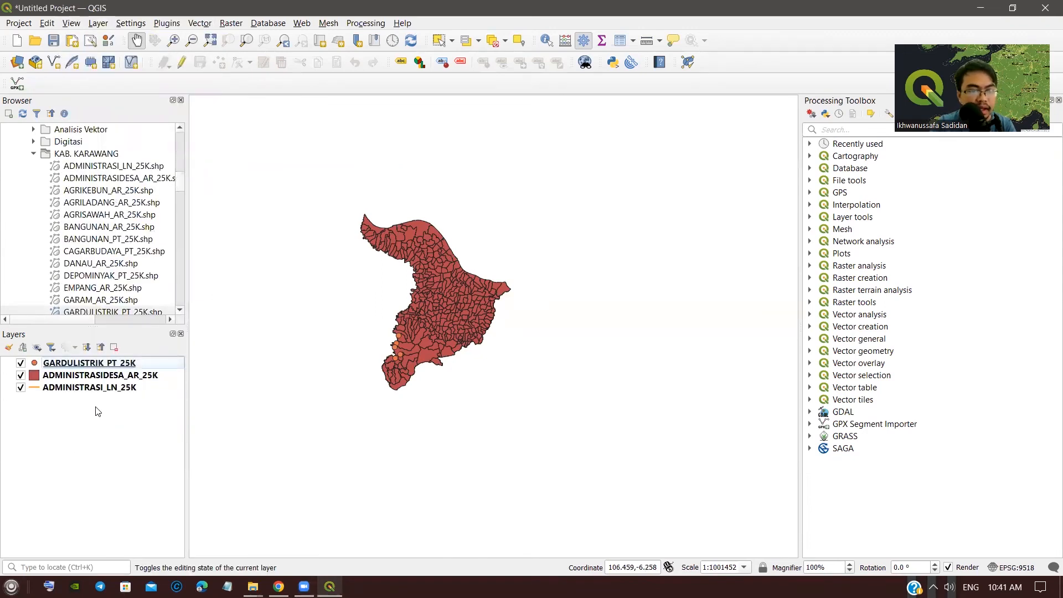
Step: Inspect the electrical substation points and village boundaries in the region's southwest at a larger scale
{"action": "scroll", "coordinate": [320, 396], "scroll_direction": "up", "scroll_amount": 1}
{"action": "left_click_drag", "start_coordinate": [408, 321], "coordinate": [373, 386]}
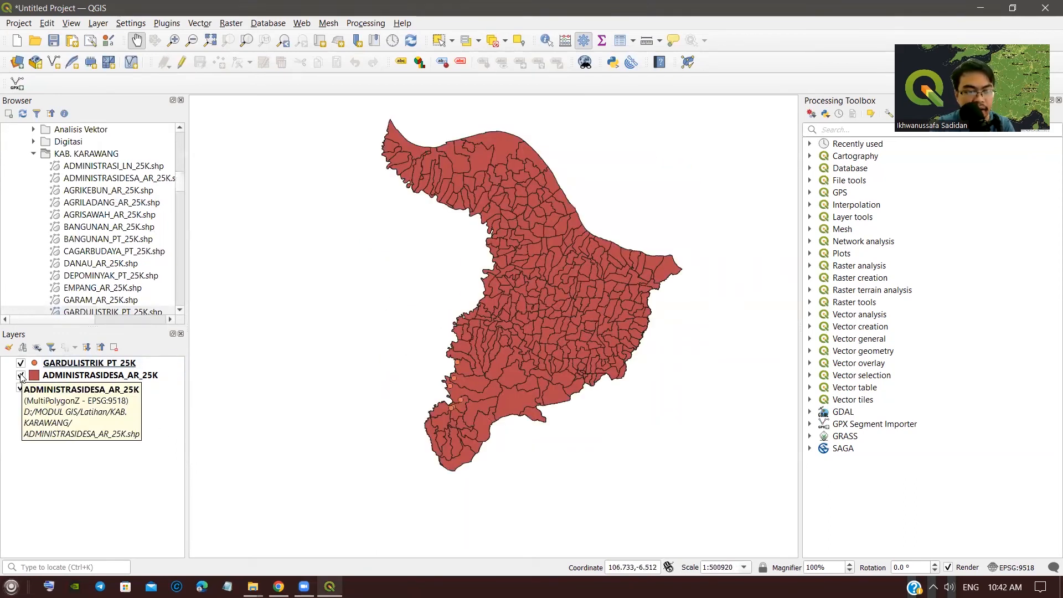
{"action": "scroll", "coordinate": [553, 363], "scroll_direction": "up", "scroll_amount": 3}
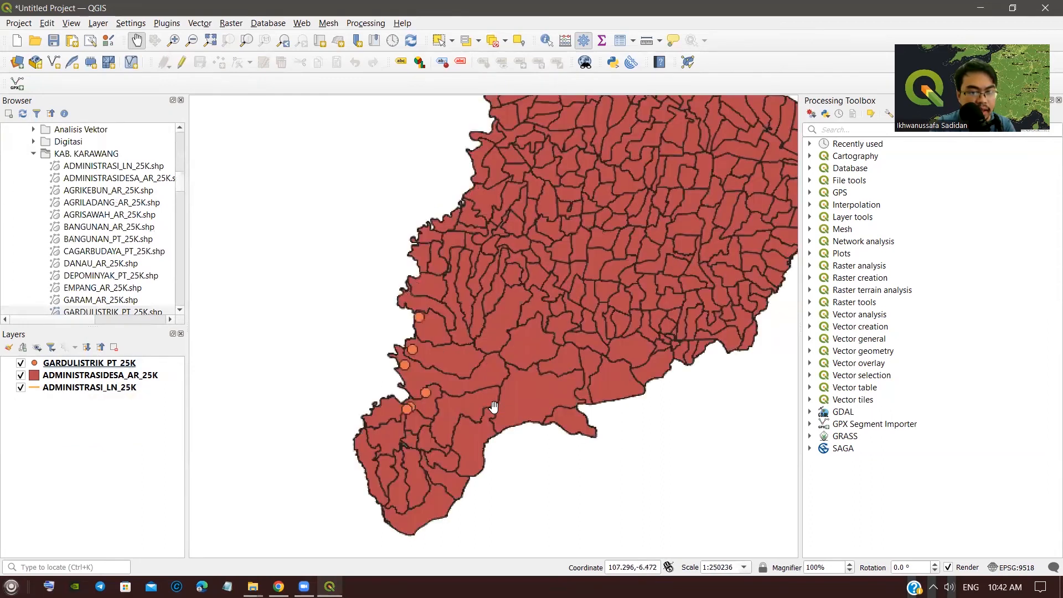
Step: Hide the GARDULISTRIK_PT_25K, ADMINISTRASIDESA_AR_25K and ADMINISTRASI_LN_25K layers and remove all three from the project
{"action": "left_click", "coordinate": [21, 363]}
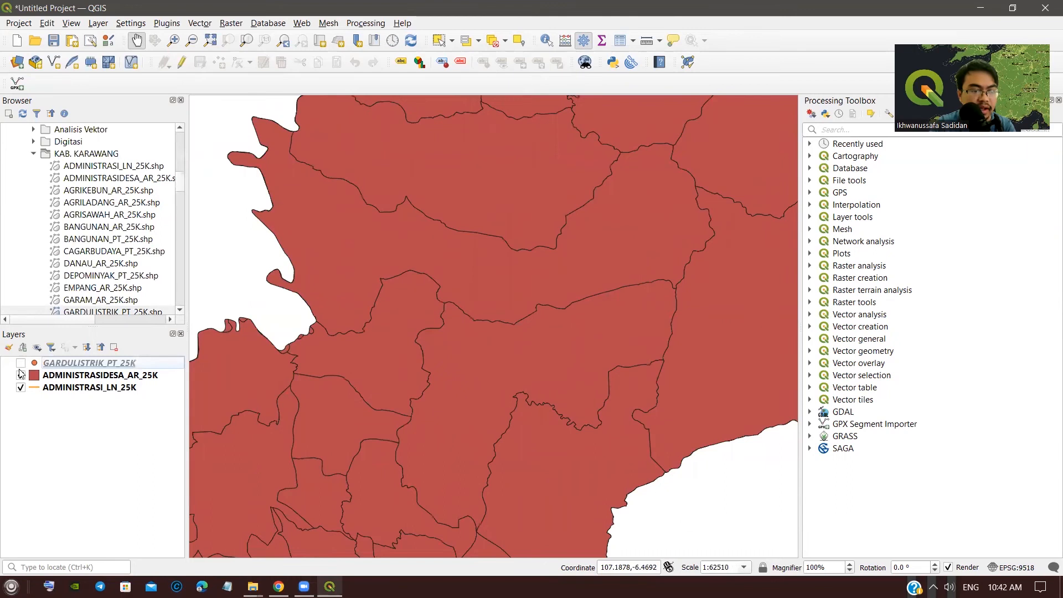
{"action": "left_click", "coordinate": [20, 376]}
{"action": "left_click", "coordinate": [21, 388]}
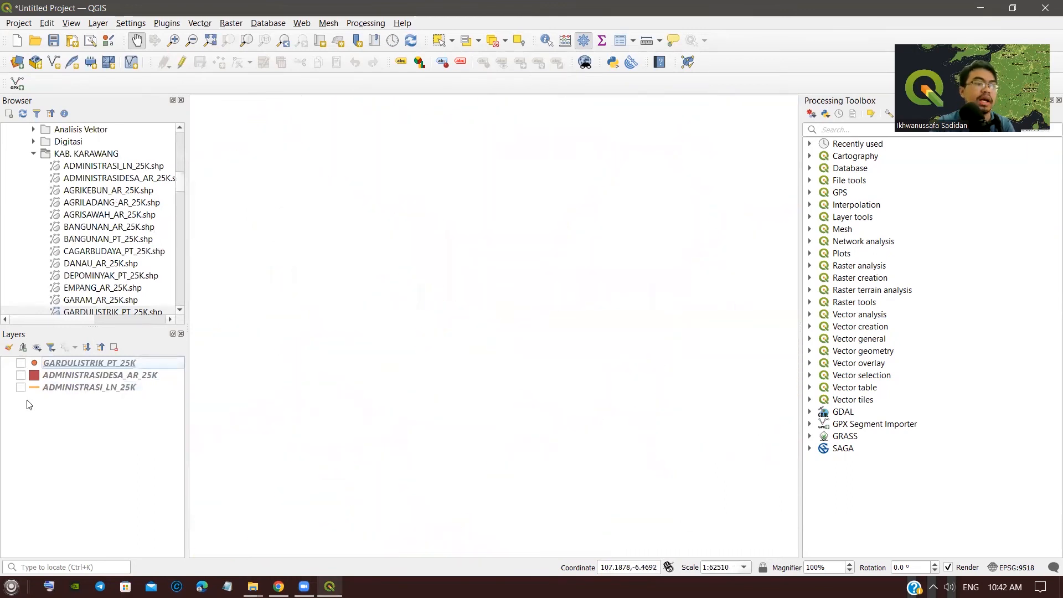
{"action": "left_click_drag", "start_coordinate": [72, 388], "coordinate": [62, 363]}
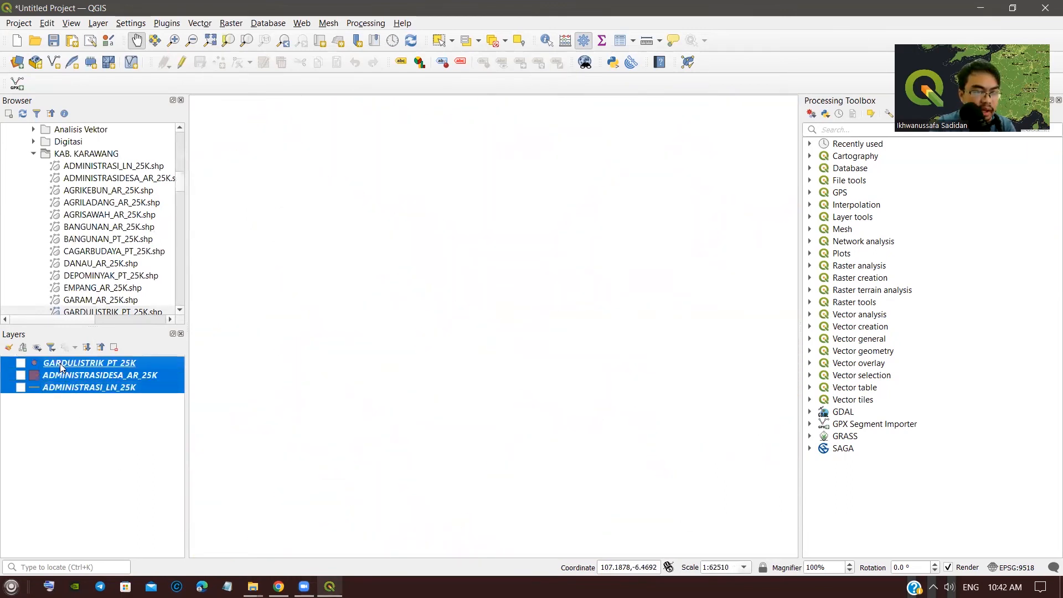
{"action": "right_click", "coordinate": [62, 363]}
{"action": "left_click", "coordinate": [106, 148]}
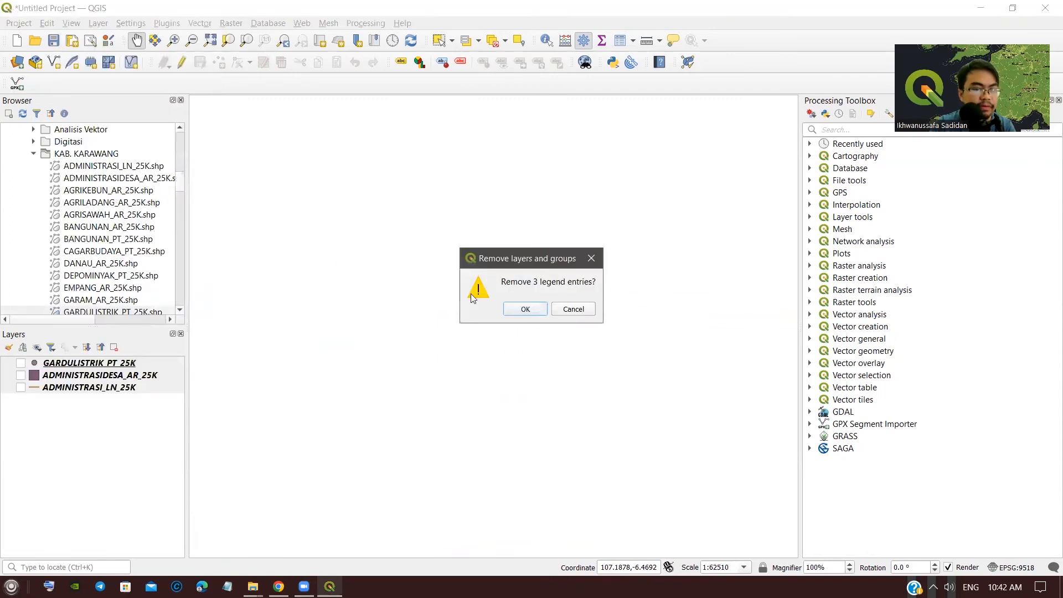
{"action": "left_click", "coordinate": [521, 309]}
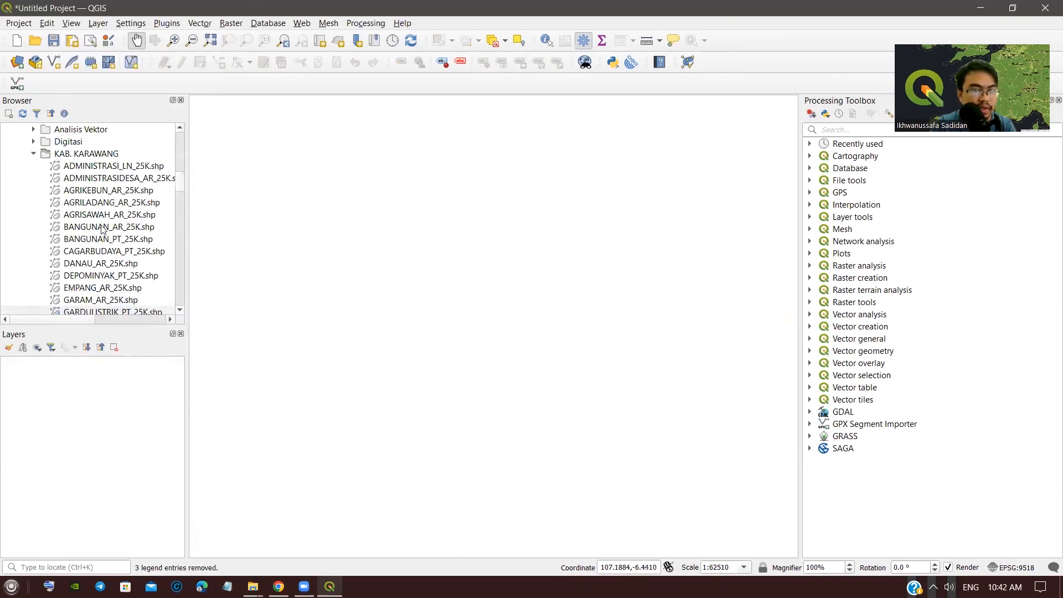
Step: Collapse the KAB. KARAWANG folder and list the files of the PURWAKARTA folder in the Browser
{"action": "scroll", "coordinate": [48, 230], "scroll_direction": "up", "scroll_amount": 2}
{"action": "left_click", "coordinate": [34, 228]}
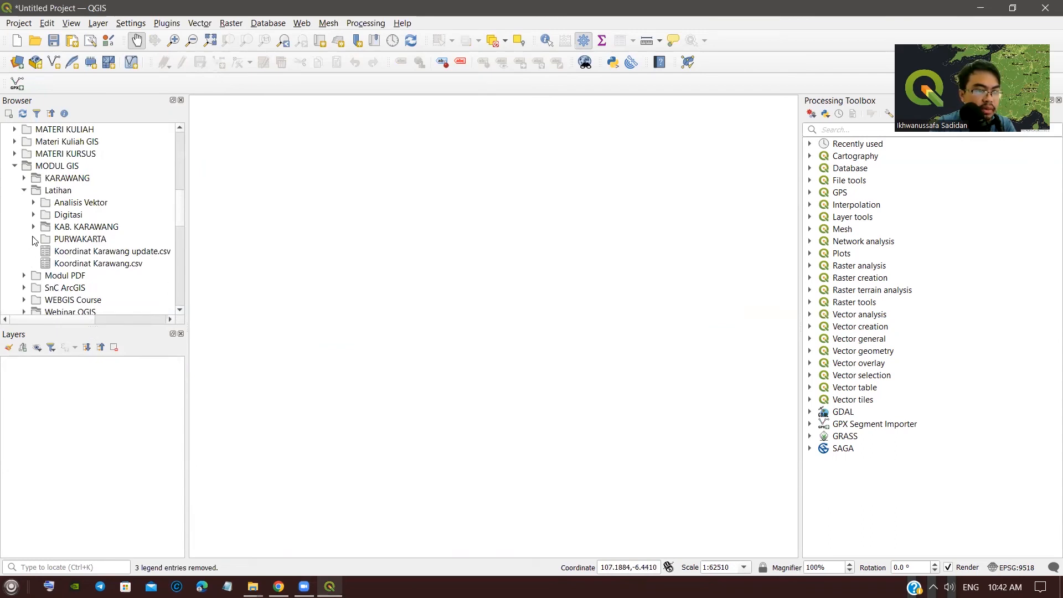
{"action": "left_click", "coordinate": [33, 240]}
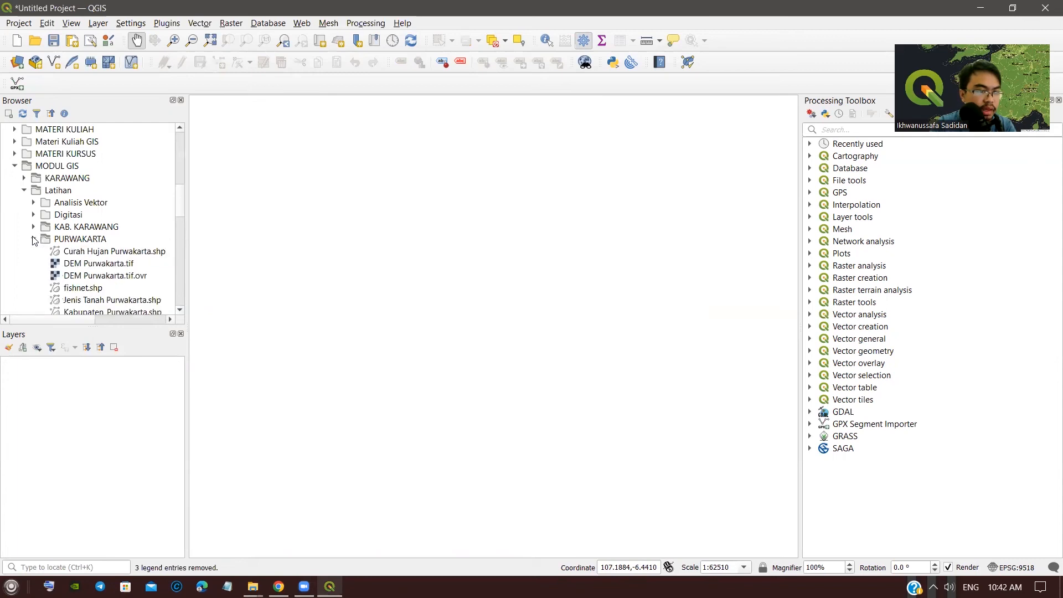
{"action": "scroll", "coordinate": [123, 274], "scroll_direction": "down", "scroll_amount": 1}
{"action": "scroll", "coordinate": [110, 275], "scroll_direction": "down", "scroll_amount": 1}
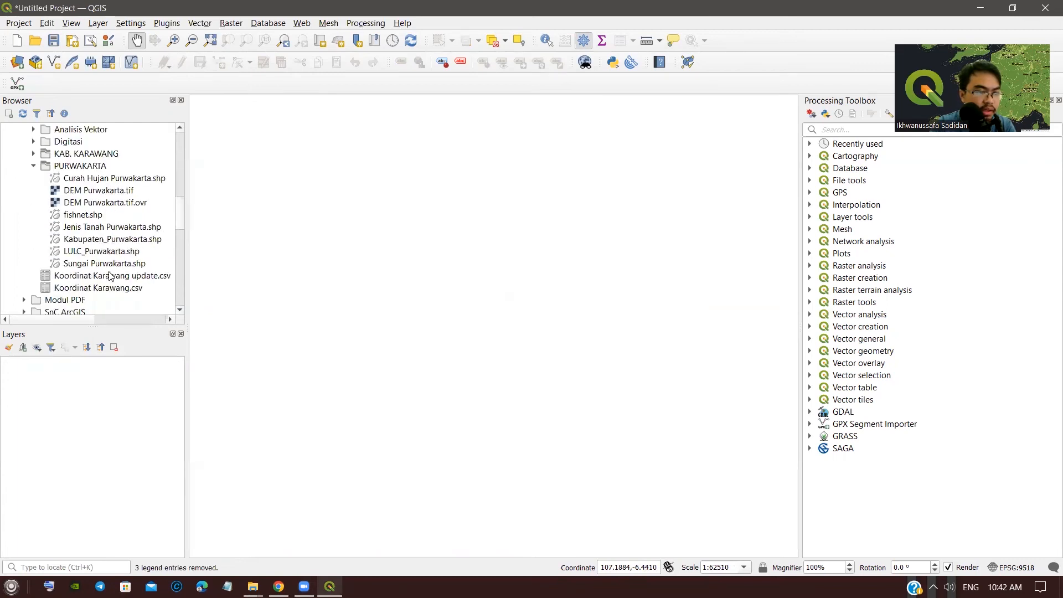
{"action": "scroll", "coordinate": [110, 268], "scroll_direction": "up", "scroll_amount": 1}
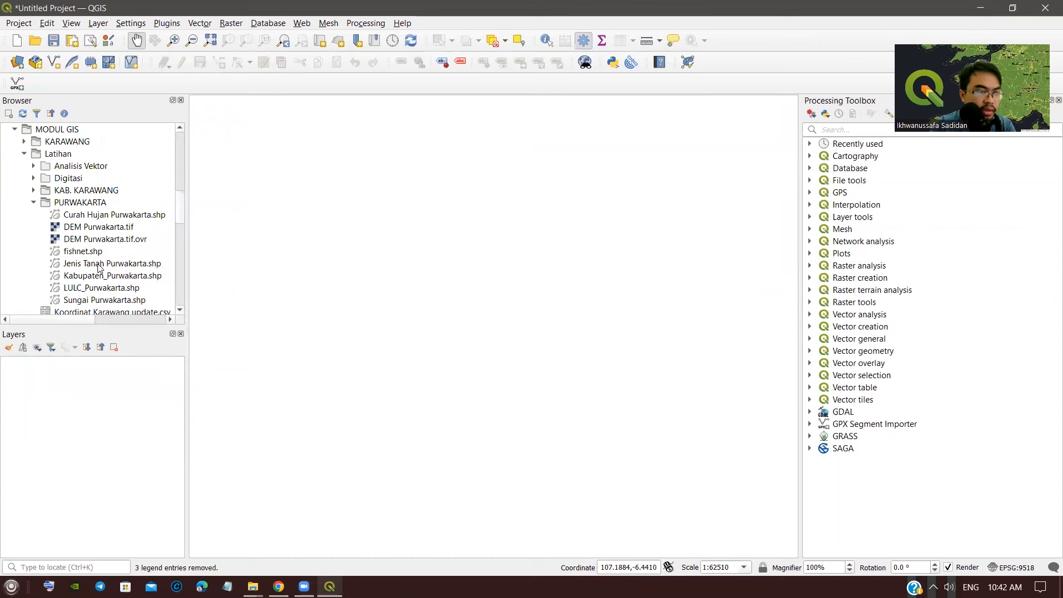
Step: Add Kabupaten_Purwakarta.shp from the PURWAKARTA folder to the project and view its whole outline on the map
{"action": "left_click_drag", "start_coordinate": [111, 276], "coordinate": [104, 395]}
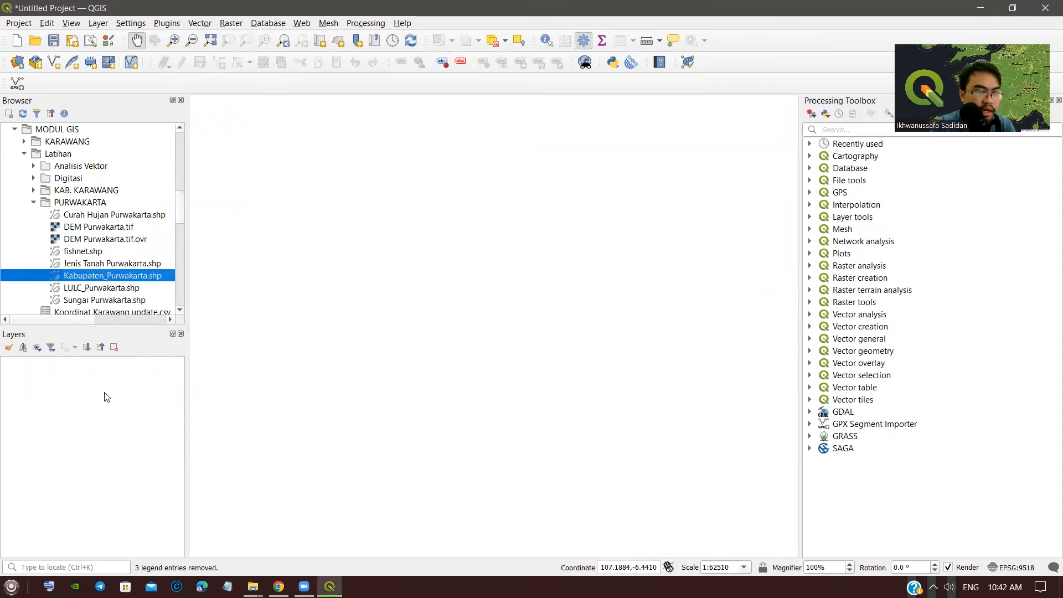
{"action": "scroll", "coordinate": [562, 347], "scroll_direction": "down", "scroll_amount": 2}
{"action": "scroll", "coordinate": [551, 349], "scroll_direction": "up", "scroll_amount": 2}
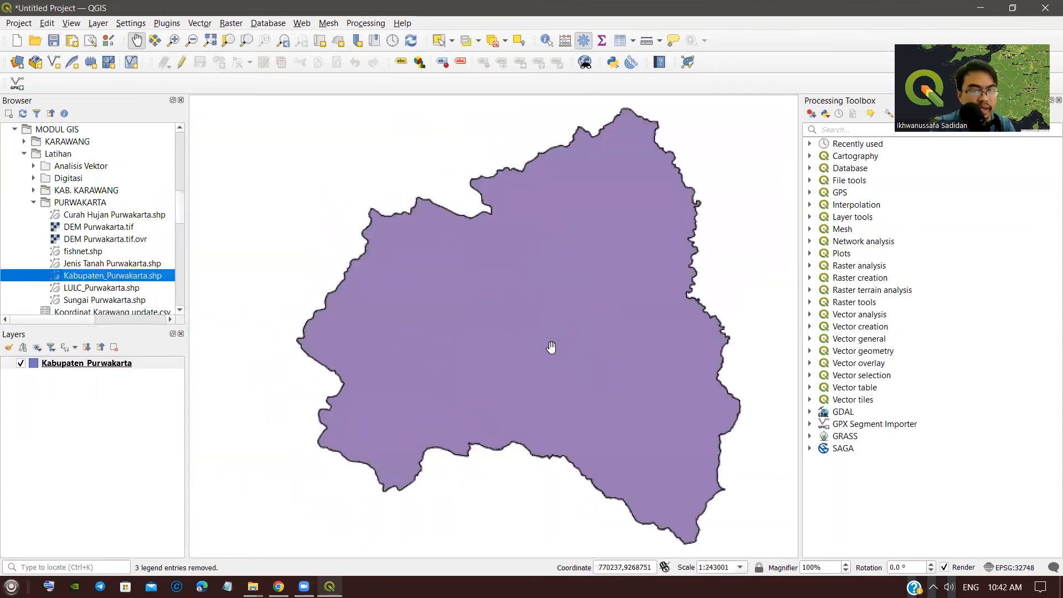
Step: Add ADMINISTRASIDESA_AR_25K.shp from the KAB. KARAWANG folder as a layer above Kabupaten_Purwakarta
{"action": "left_click", "coordinate": [34, 191]}
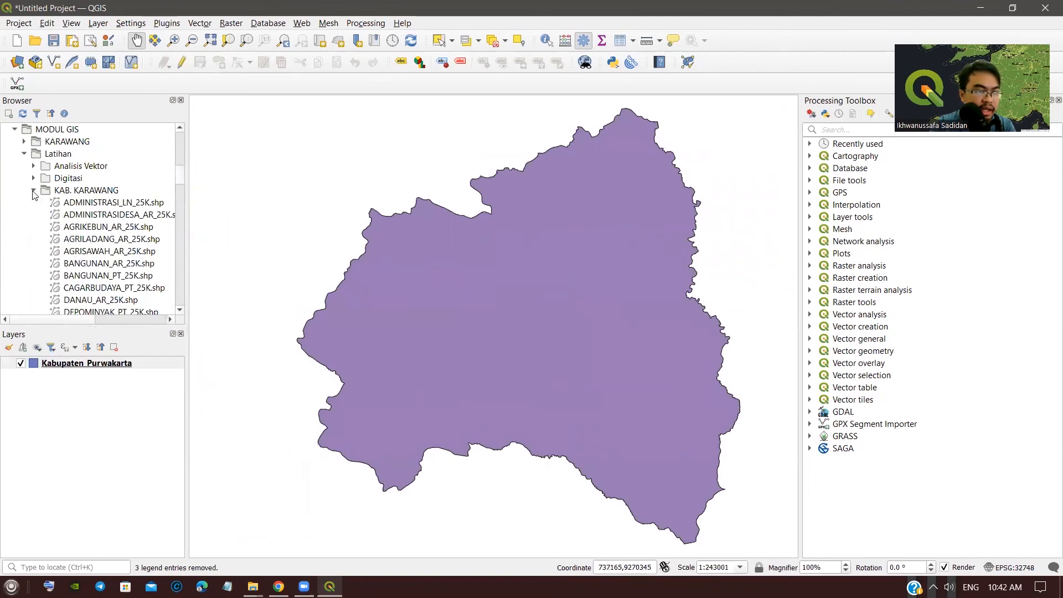
{"action": "scroll", "coordinate": [75, 227], "scroll_direction": "down", "scroll_amount": 1}
{"action": "left_click_drag", "start_coordinate": [105, 181], "coordinate": [83, 387]}
{"action": "scroll", "coordinate": [322, 223], "scroll_direction": "down", "scroll_amount": 1}
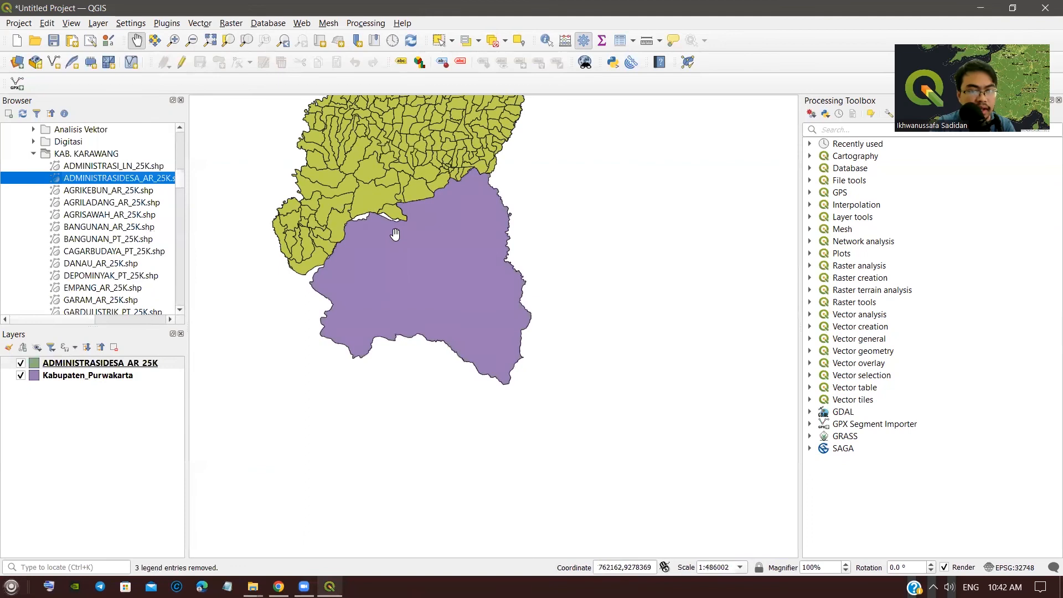
Step: Examine how the Karawang village polygons and the Purwakarta polygon adjoin at different map scales
{"action": "left_click_drag", "start_coordinate": [435, 349], "coordinate": [446, 346]}
{"action": "scroll", "coordinate": [449, 331], "scroll_direction": "down", "scroll_amount": 1}
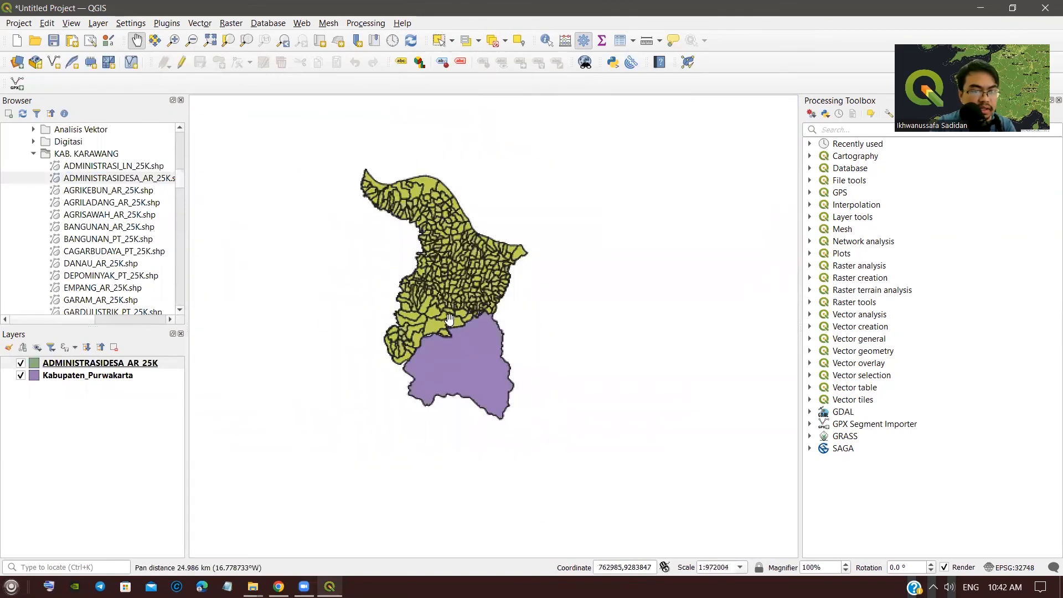
{"action": "scroll", "coordinate": [378, 280], "scroll_direction": "up", "scroll_amount": 1}
{"action": "scroll", "coordinate": [385, 330], "scroll_direction": "down", "scroll_amount": 1}
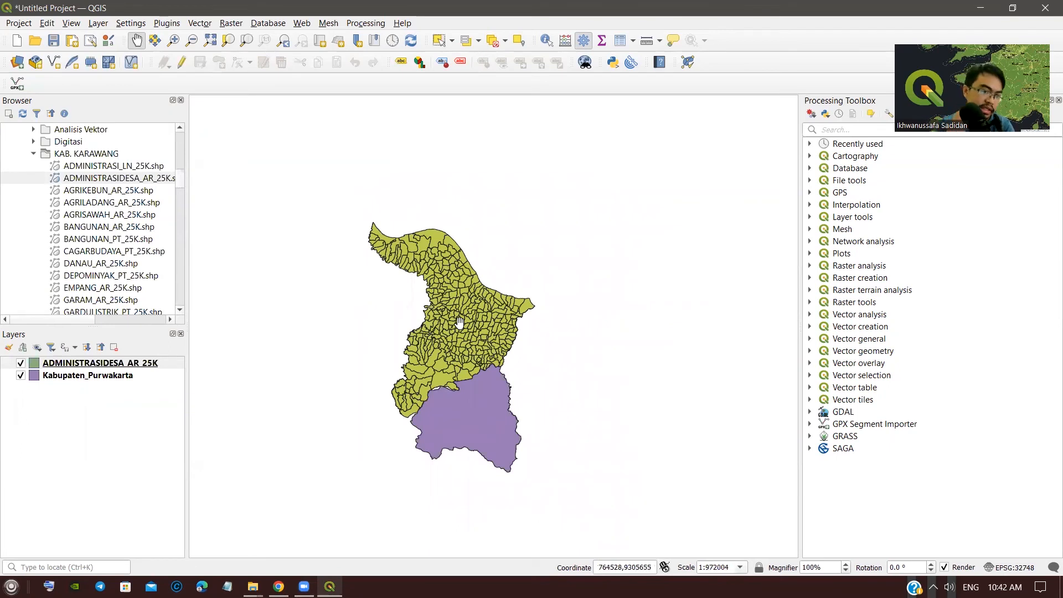
{"action": "mouse_move", "coordinate": [464, 364]}
{"action": "left_mouse_down"}
{"action": "mouse_move", "coordinate": [469, 339]}
{"action": "mouse_move", "coordinate": [461, 369]}
{"action": "left_mouse_up"}
{"action": "scroll", "coordinate": [469, 339], "scroll_direction": "up", "scroll_amount": 1}
{"action": "scroll", "coordinate": [475, 359], "scroll_direction": "down", "scroll_amount": 1}
{"action": "scroll", "coordinate": [464, 352], "scroll_direction": "up", "scroll_amount": 1}
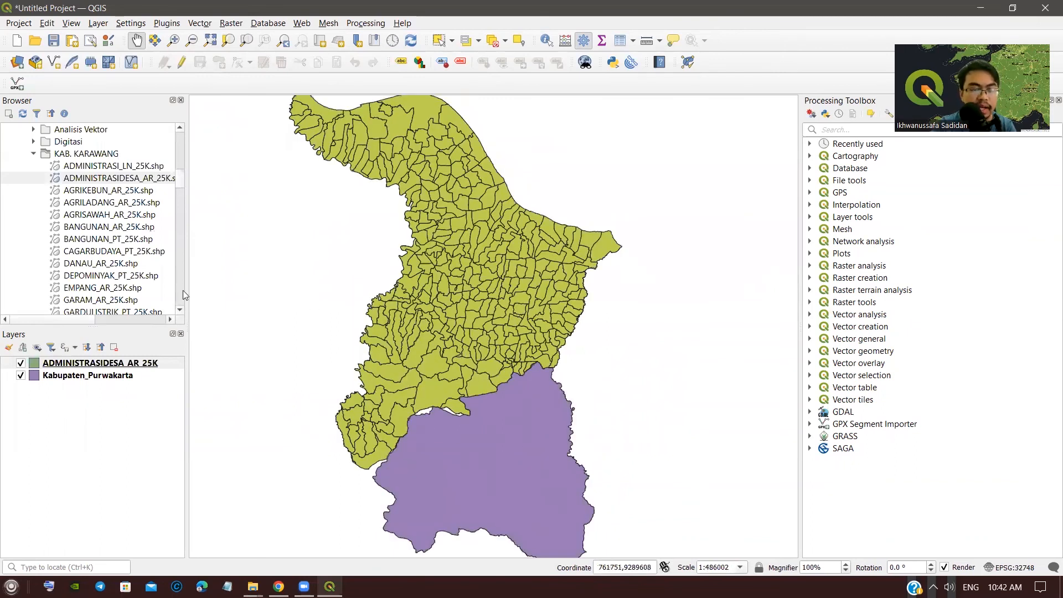
Step: Hide the Kabupaten_Purwakarta and ADMINISTRASIDESA_AR_25K layers and remove both from the project
{"action": "left_click", "coordinate": [21, 375]}
{"action": "left_click", "coordinate": [21, 365]}
{"action": "left_click", "coordinate": [89, 376]}
{"action": "left_click", "coordinate": [88, 363], "text": "shift"}
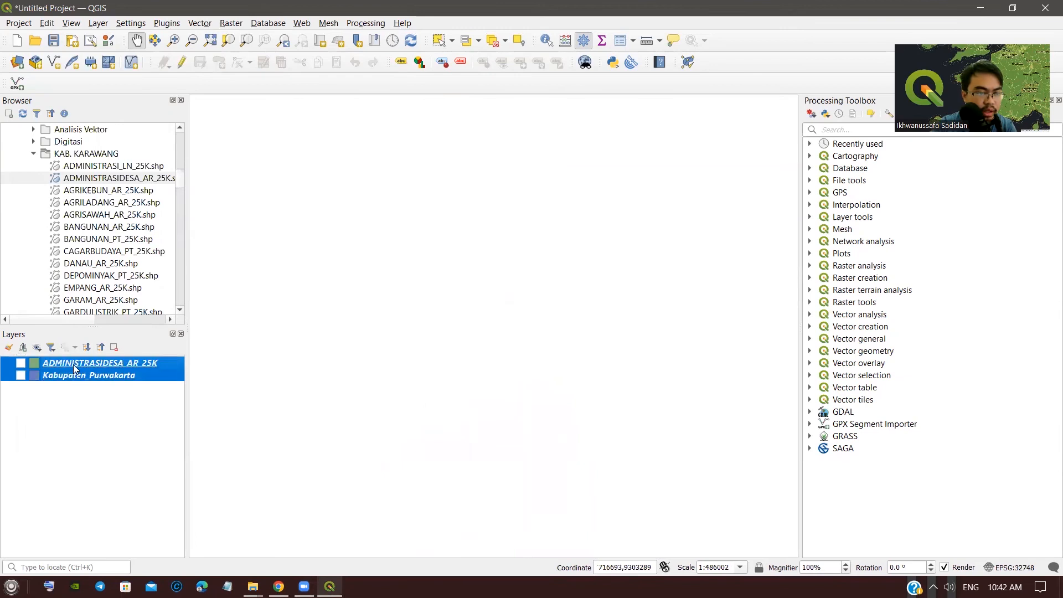
{"action": "right_click", "coordinate": [75, 366]}
{"action": "left_click", "coordinate": [131, 151]}
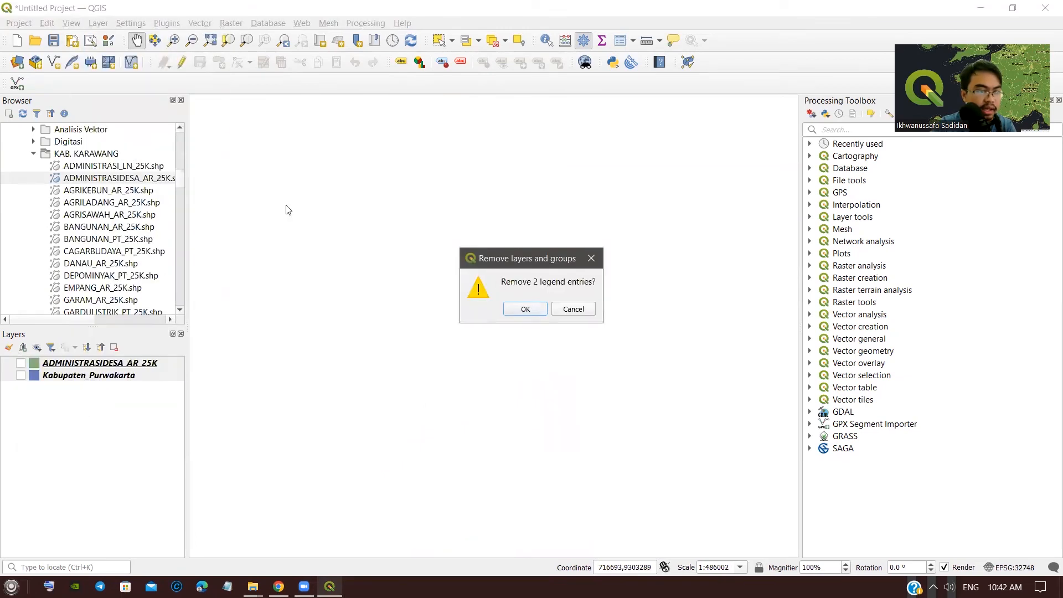
{"action": "left_click", "coordinate": [521, 309]}
Step: Add the raster DEM Purwakarta.tif from the PURWAKARTA folder as a layer and hide it
{"action": "scroll", "coordinate": [85, 188], "scroll_direction": "up", "scroll_amount": 1}
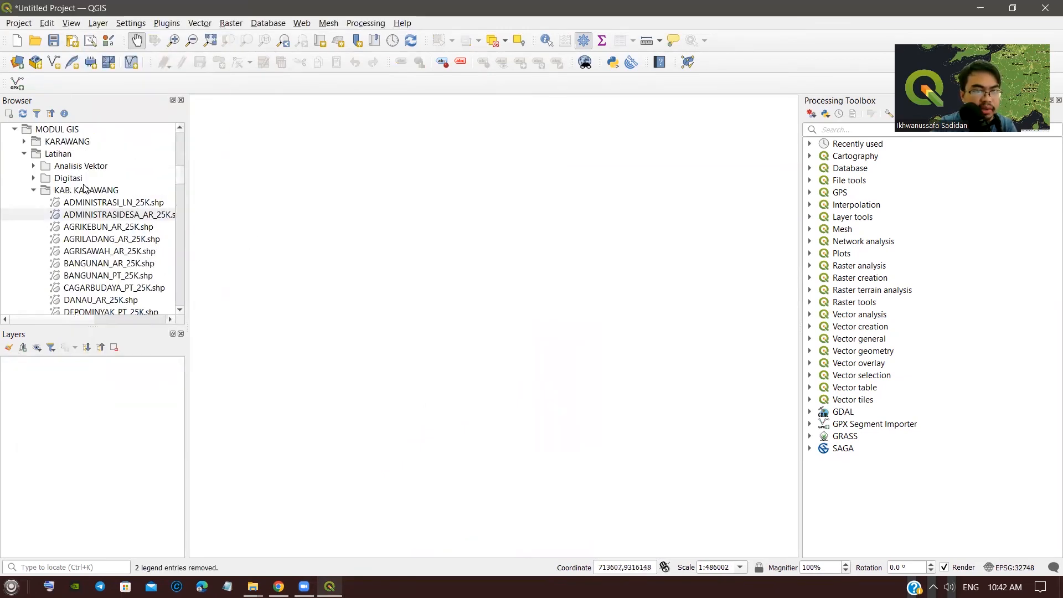
{"action": "left_click", "coordinate": [34, 190]}
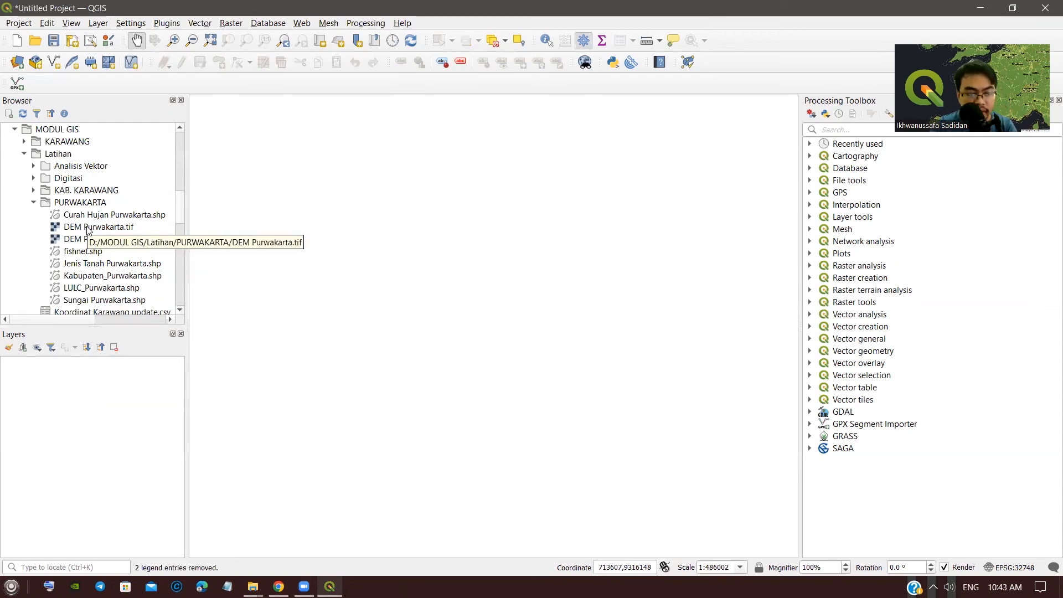
{"action": "left_click_drag", "start_coordinate": [87, 230], "coordinate": [95, 375]}
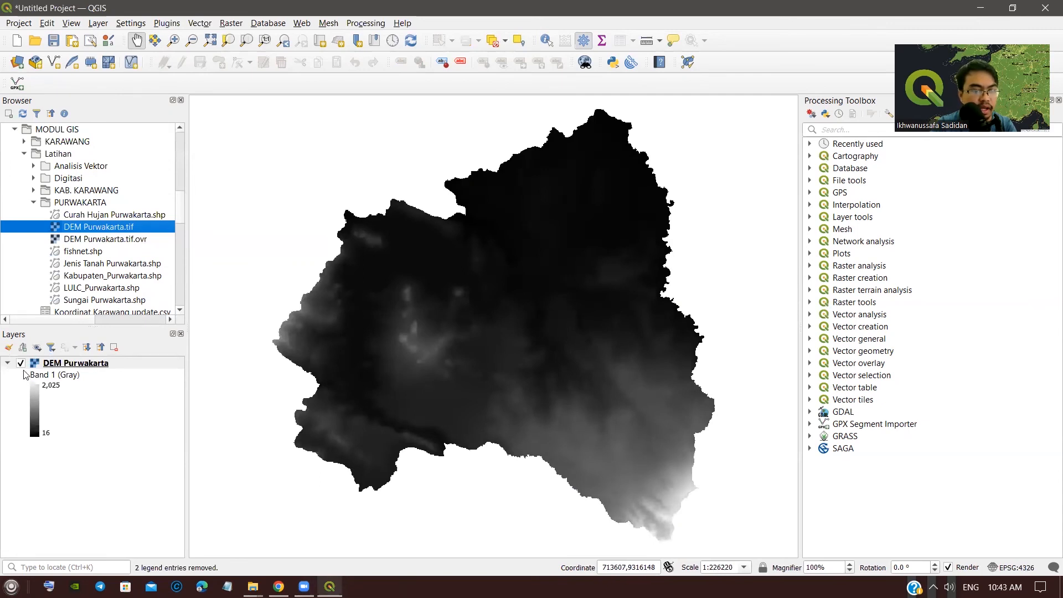
{"action": "left_click", "coordinate": [20, 363]}
Step: Add the first Peta rupabumi 25.000 raster sheet from the ArcGis folder's Peta RBI subfolder as a layer above DEM Purwakarta
{"action": "scroll", "coordinate": [64, 293], "scroll_direction": "down", "scroll_amount": 1}
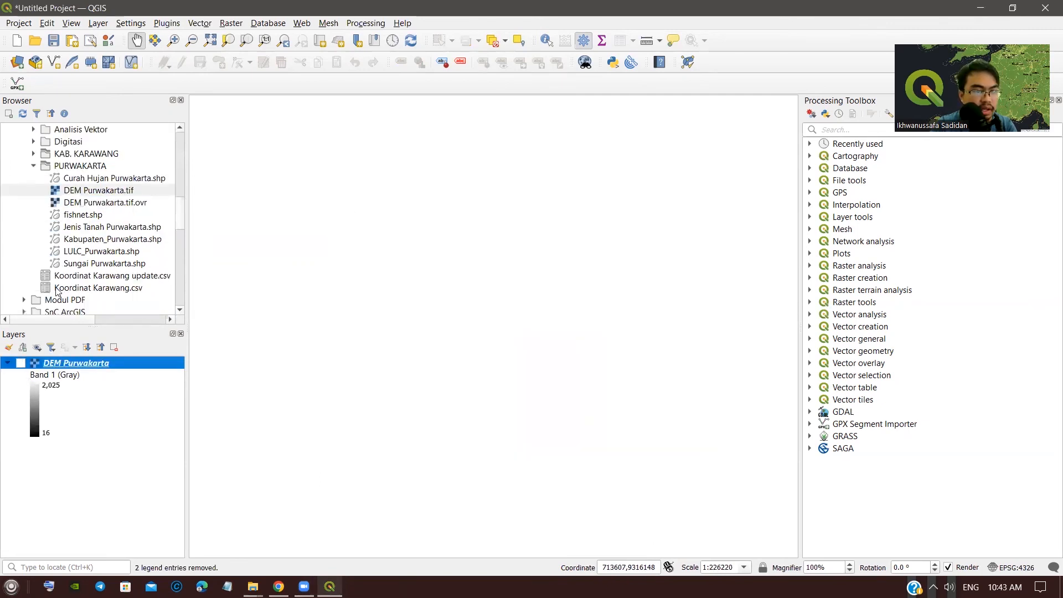
{"action": "scroll", "coordinate": [73, 281], "scroll_direction": "up", "scroll_amount": 2}
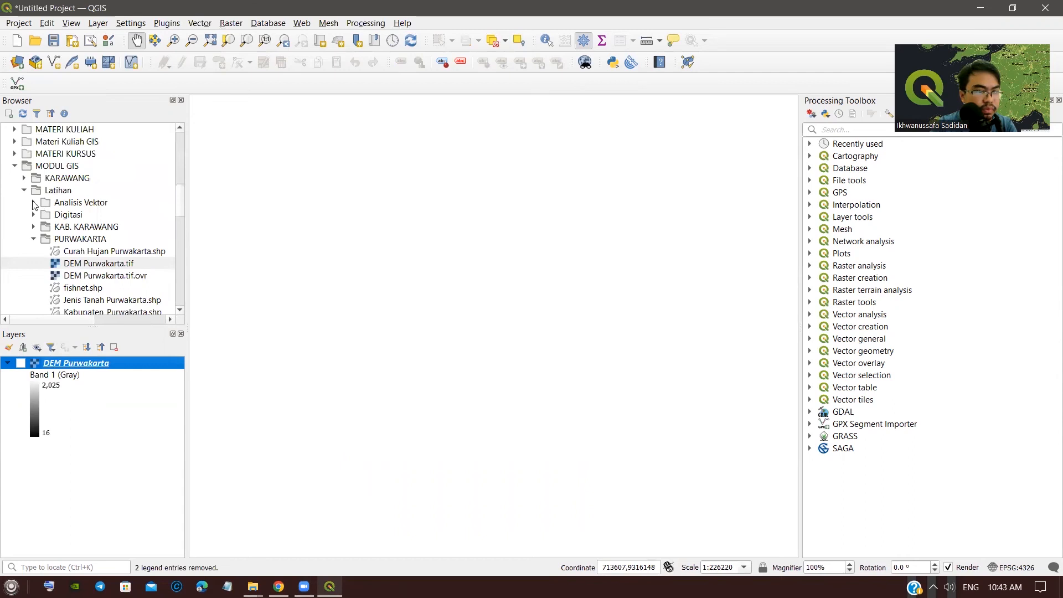
{"action": "left_click", "coordinate": [34, 203]}
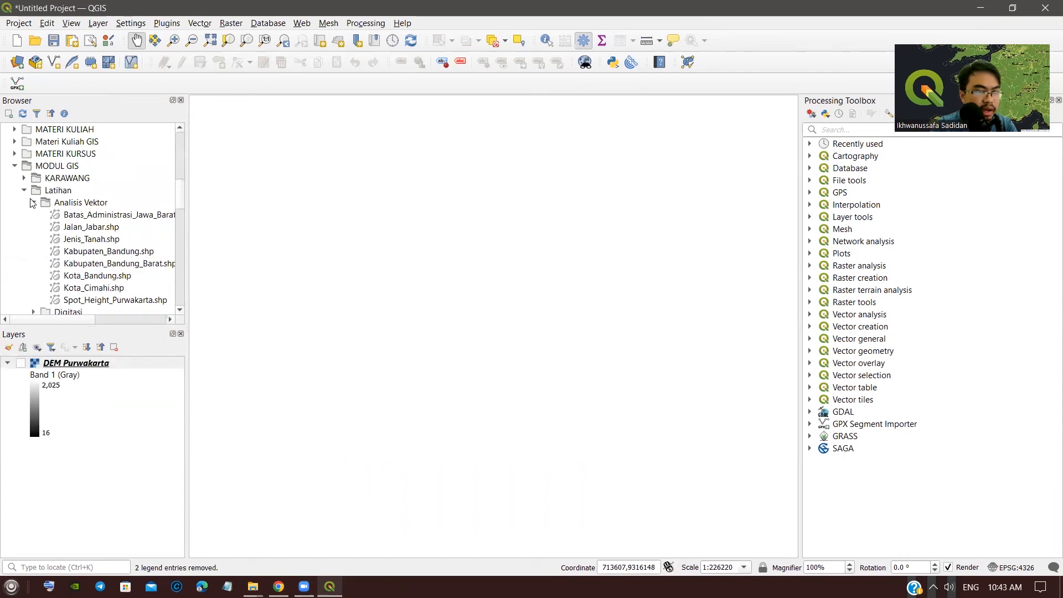
{"action": "left_click", "coordinate": [25, 191]}
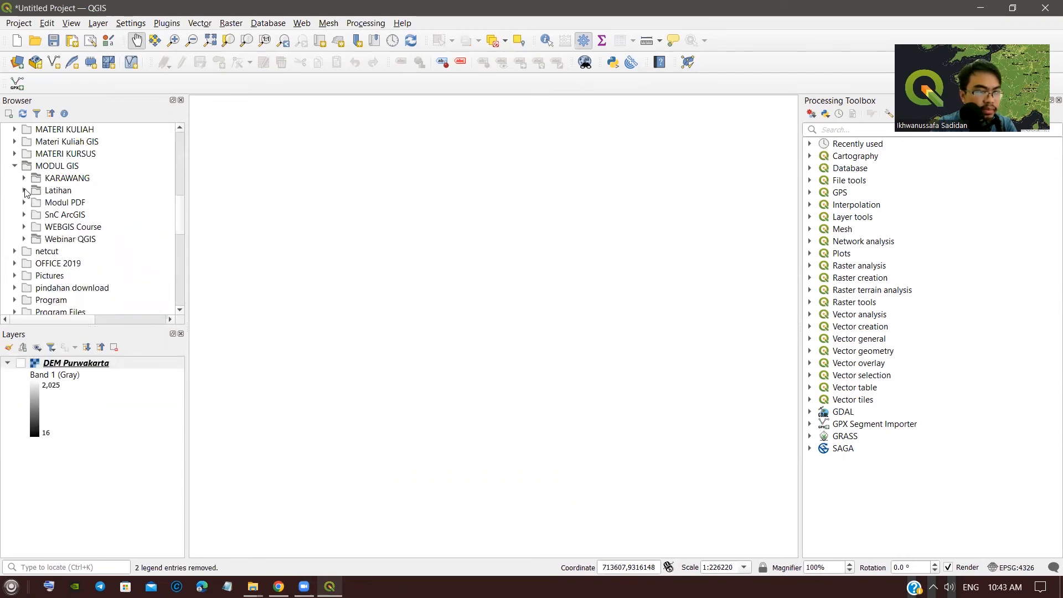
{"action": "scroll", "coordinate": [17, 238], "scroll_direction": "down", "scroll_amount": 7}
{"action": "scroll", "coordinate": [20, 239], "scroll_direction": "up", "scroll_amount": 10}
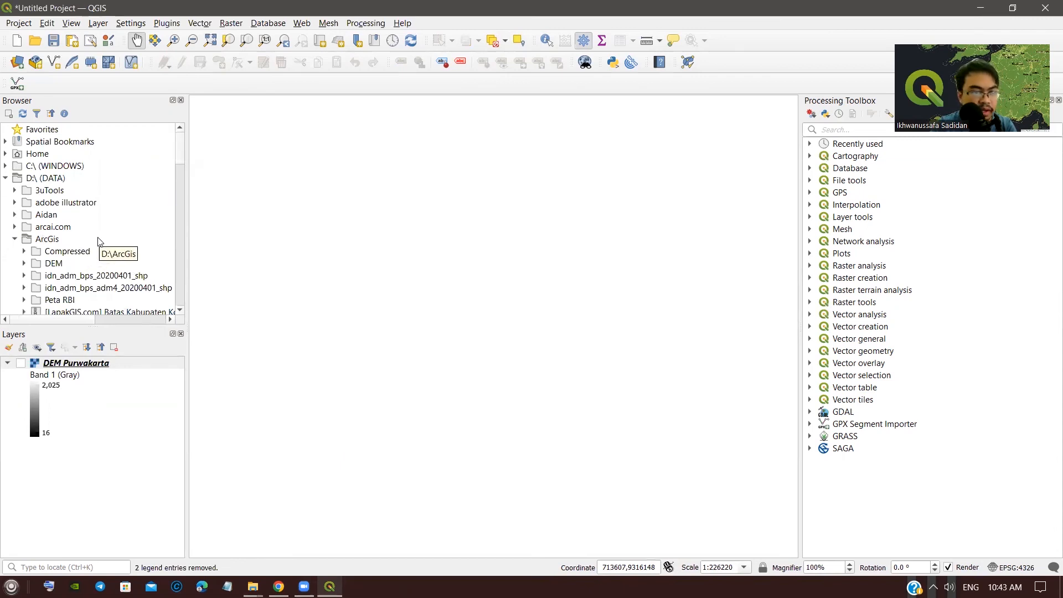
{"action": "scroll", "coordinate": [61, 269], "scroll_direction": "down", "scroll_amount": 1}
{"action": "scroll", "coordinate": [35, 264], "scroll_direction": "down", "scroll_amount": 1}
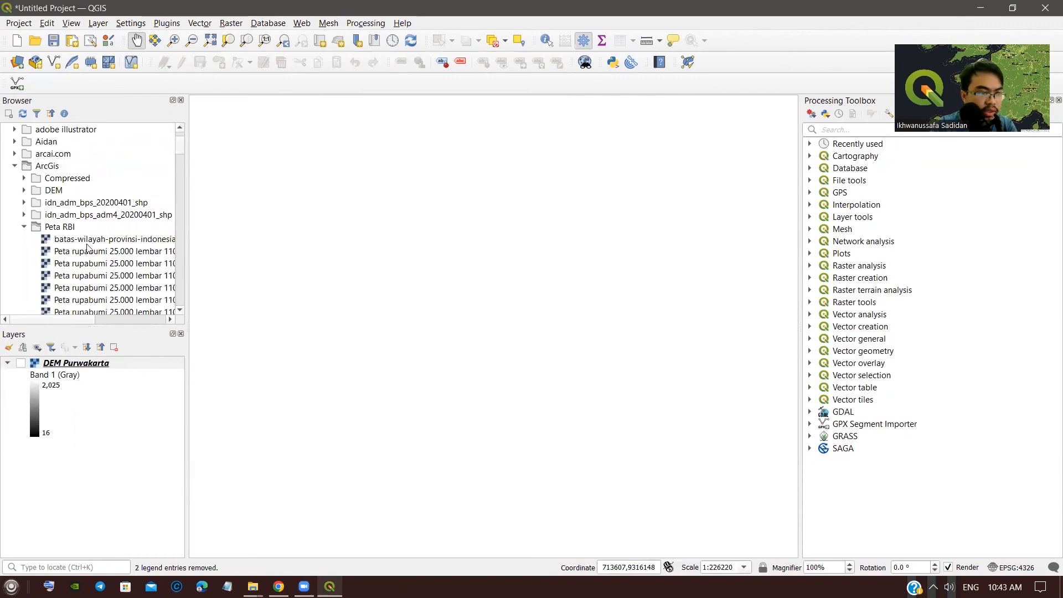
{"action": "left_click_drag", "start_coordinate": [85, 254], "coordinate": [93, 425]}
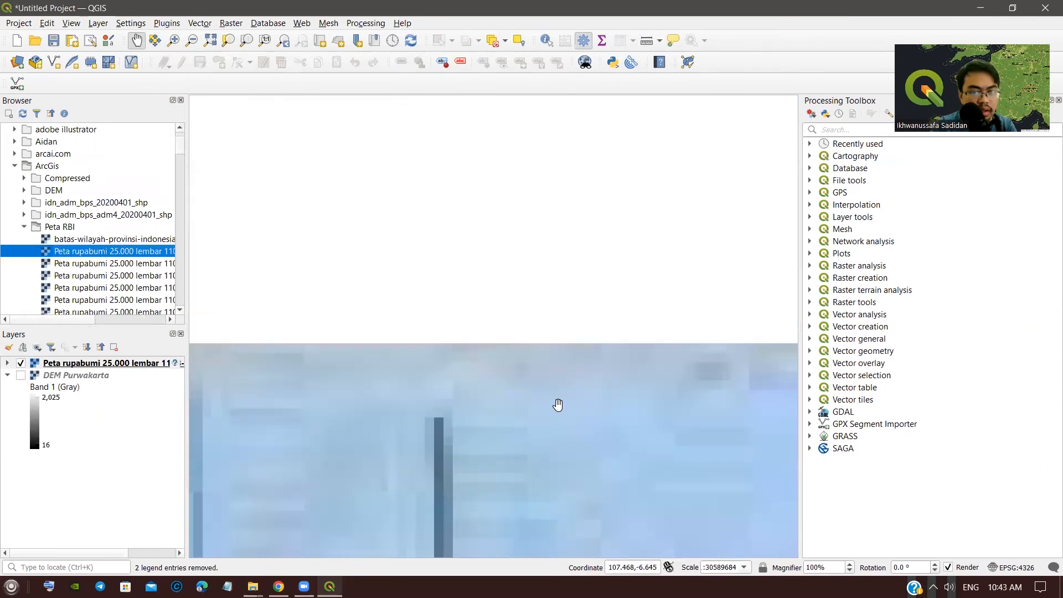
Step: Examine the Peta rupabumi raster at different scales, from the whole map sheet down to its individual pixels
{"action": "left_click_drag", "start_coordinate": [557, 404], "coordinate": [334, 198]}
{"action": "scroll", "coordinate": [480, 310], "scroll_direction": "down", "scroll_amount": 2}
{"action": "scroll", "coordinate": [453, 303], "scroll_direction": "up", "scroll_amount": 2}
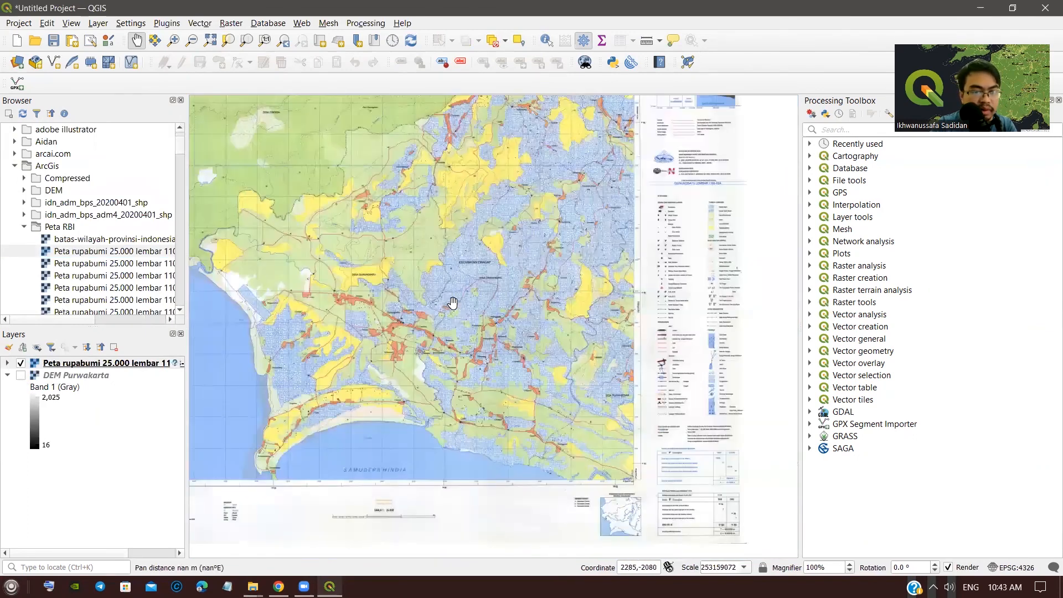
{"action": "scroll", "coordinate": [441, 274], "scroll_direction": "up", "scroll_amount": 3}
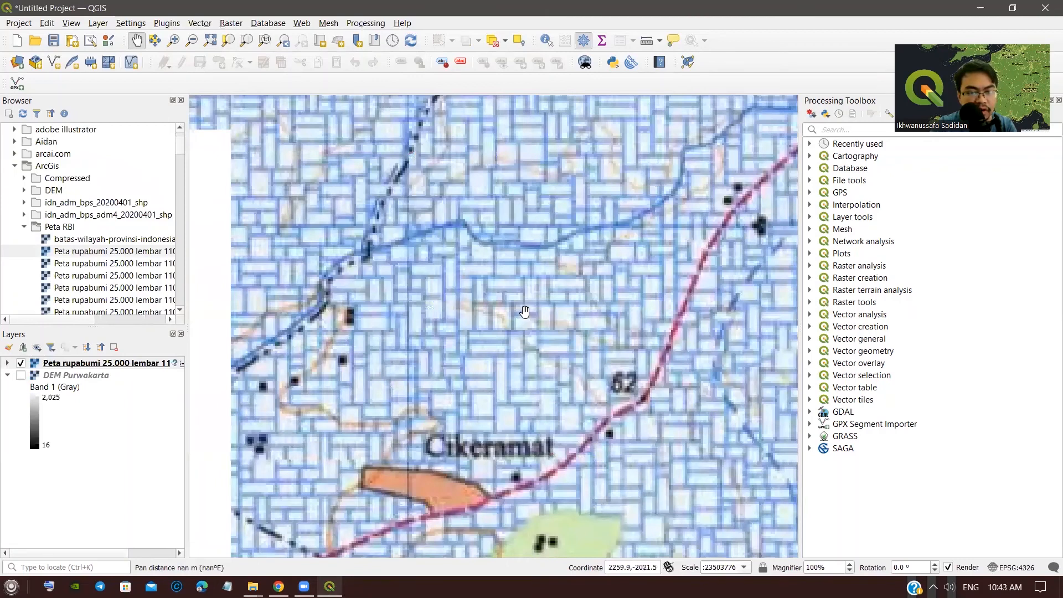
{"action": "scroll", "coordinate": [475, 314], "scroll_direction": "up", "scroll_amount": 4}
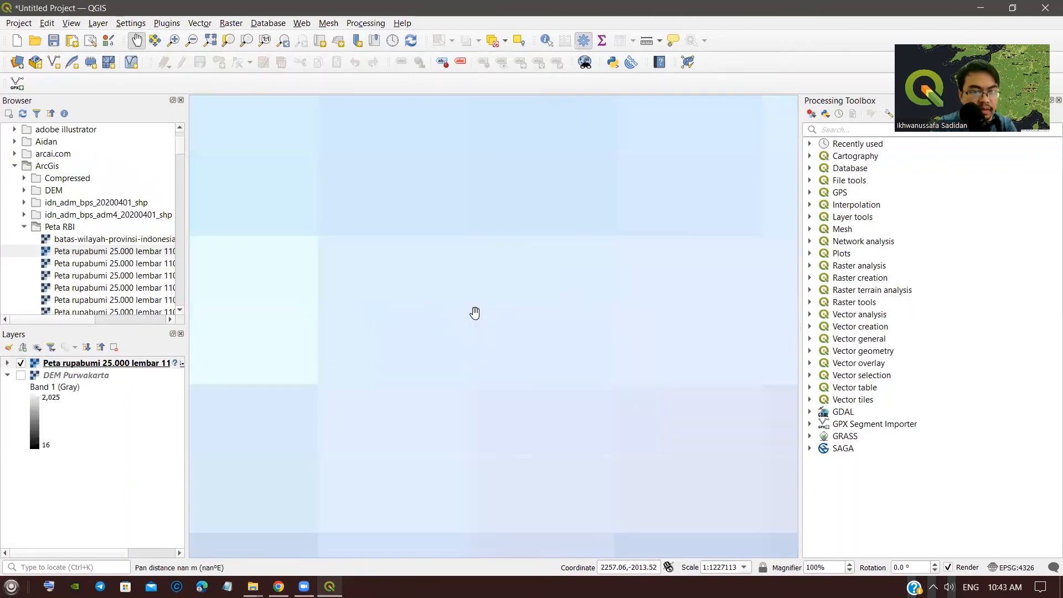
{"action": "scroll", "coordinate": [475, 314], "scroll_direction": "down", "scroll_amount": 1}
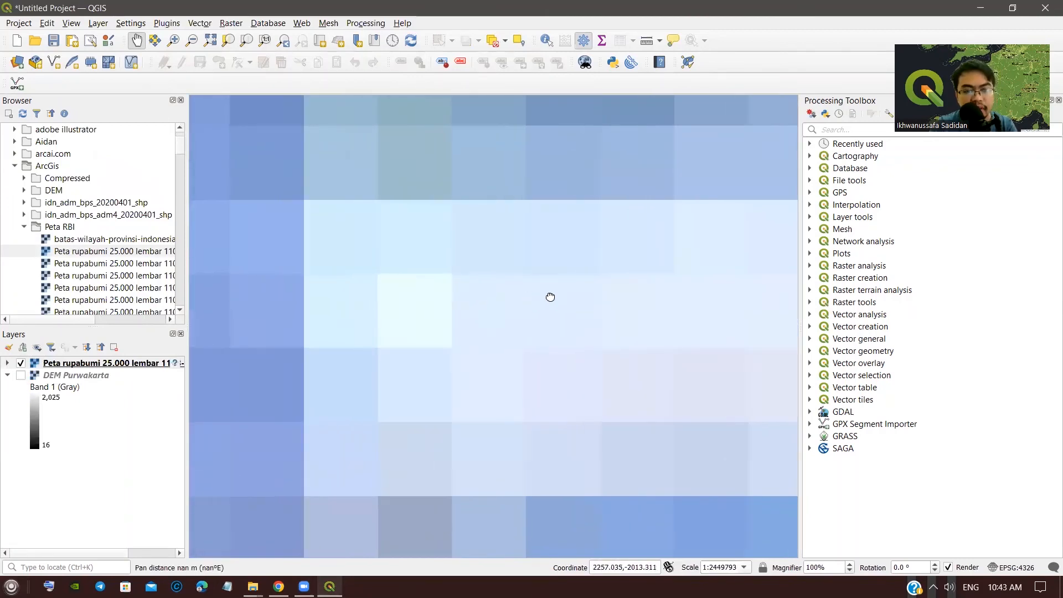
{"action": "scroll", "coordinate": [550, 298], "scroll_direction": "down", "scroll_amount": 3}
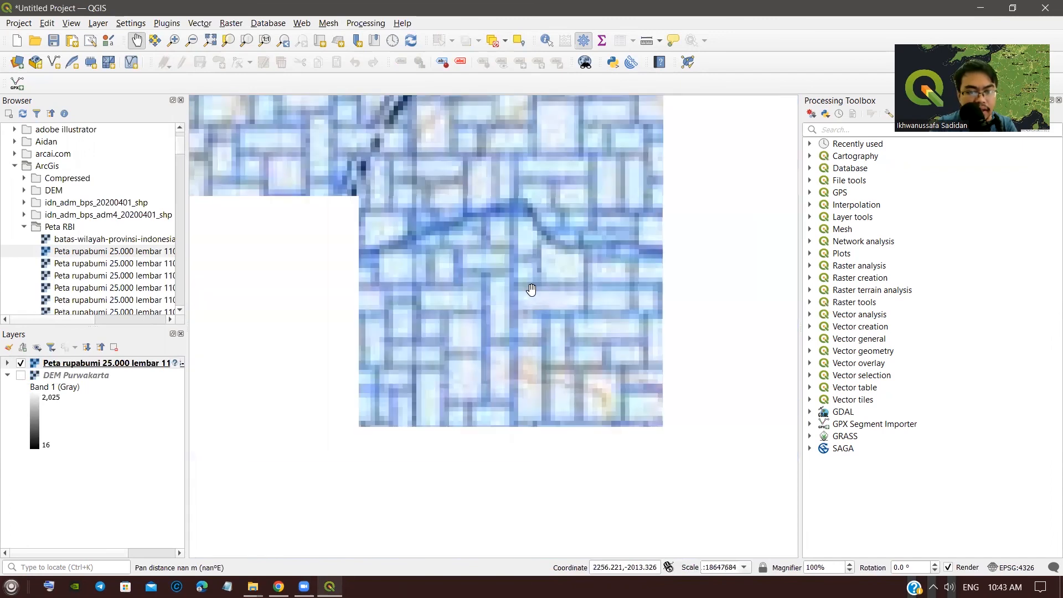
{"action": "scroll", "coordinate": [531, 289], "scroll_direction": "down", "scroll_amount": 2}
{"action": "scroll", "coordinate": [531, 289], "scroll_direction": "down", "scroll_amount": 5}
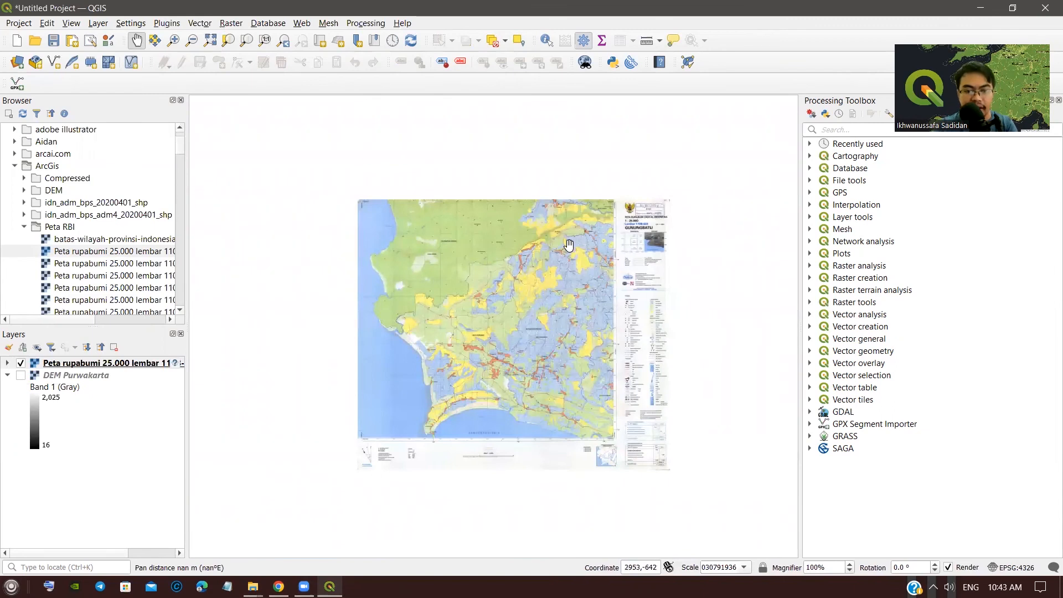
{"action": "scroll", "coordinate": [472, 271], "scroll_direction": "up", "scroll_amount": 3}
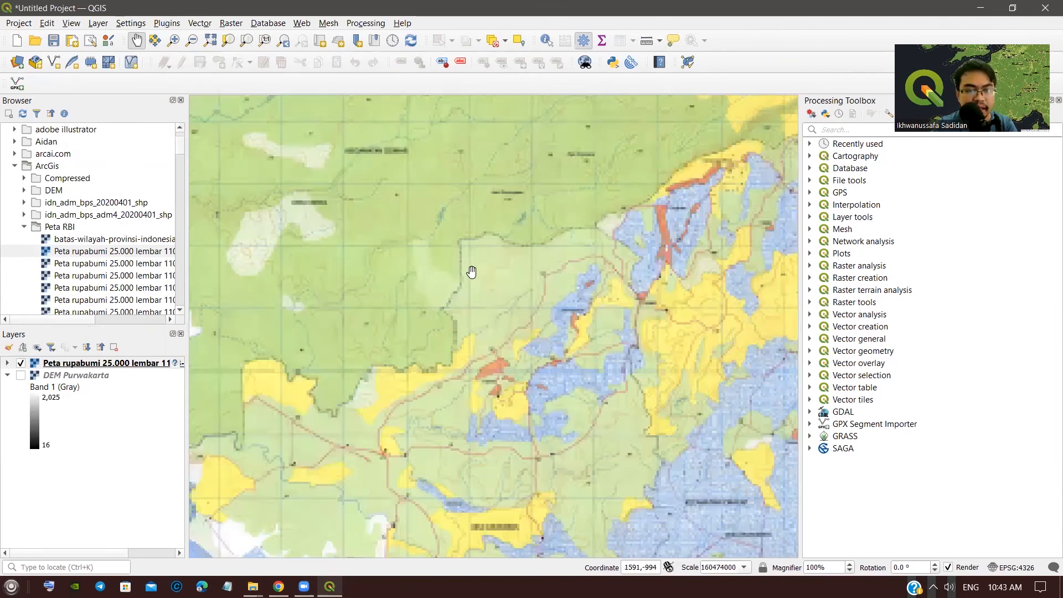
{"action": "scroll", "coordinate": [521, 216], "scroll_direction": "up", "scroll_amount": 5}
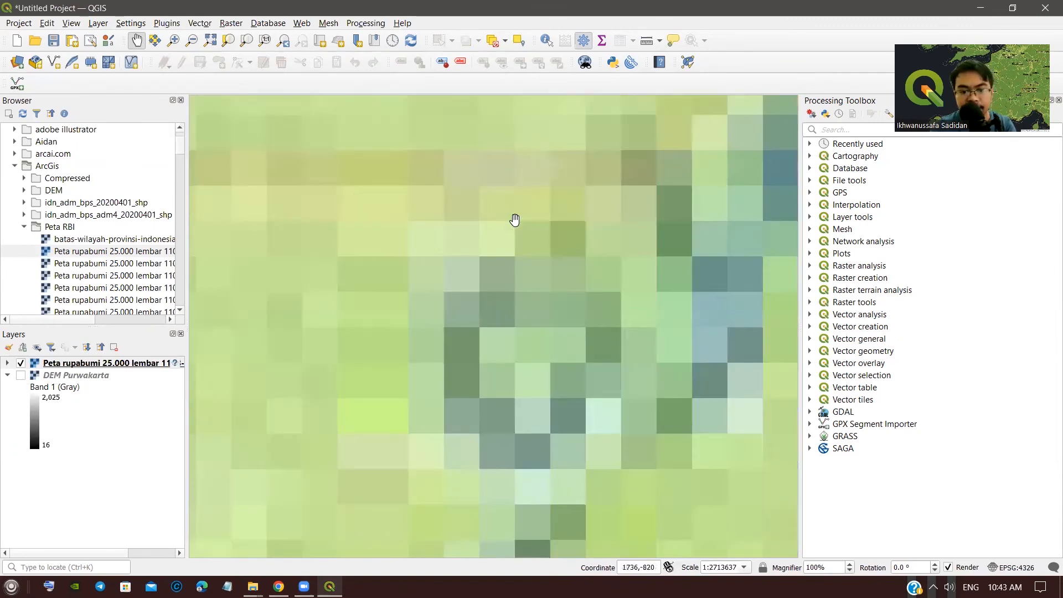
{"action": "scroll", "coordinate": [529, 287], "scroll_direction": "up", "scroll_amount": 3}
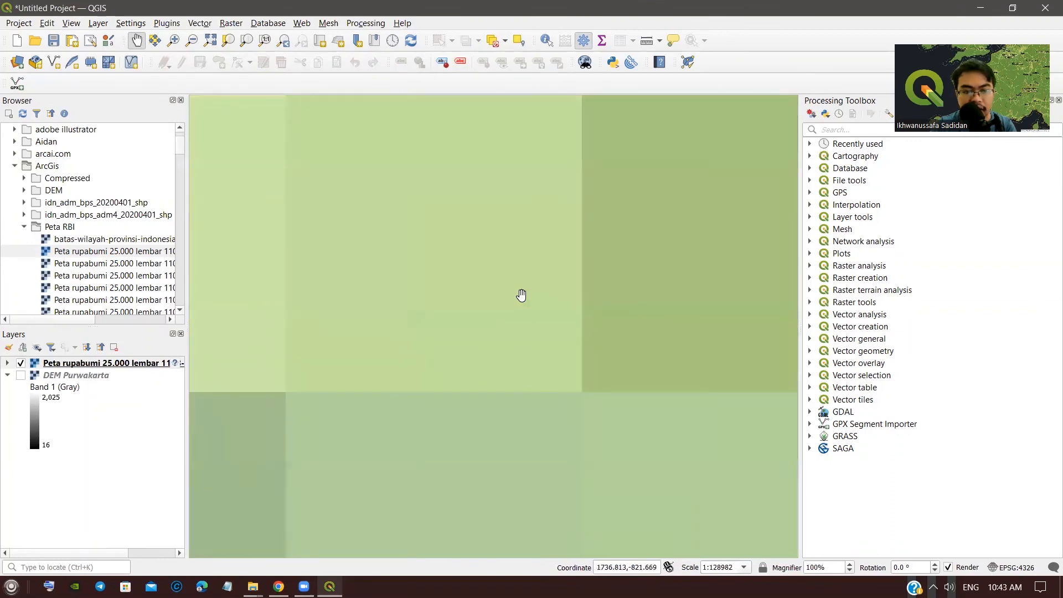
Step: Collapse the DEM Purwakarta legend and compare the colours of neighbouring pixels in the Peta rupabumi map
{"action": "left_click", "coordinate": [7, 375]}
{"action": "scroll", "coordinate": [543, 320], "scroll_direction": "down", "scroll_amount": 1}
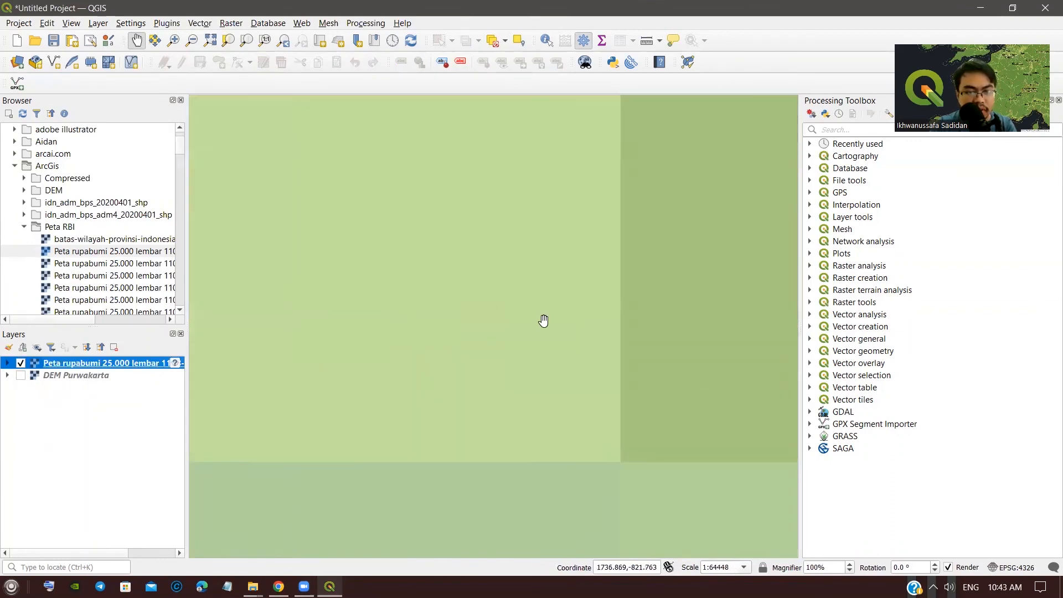
{"action": "scroll", "coordinate": [509, 314], "scroll_direction": "up", "scroll_amount": 1}
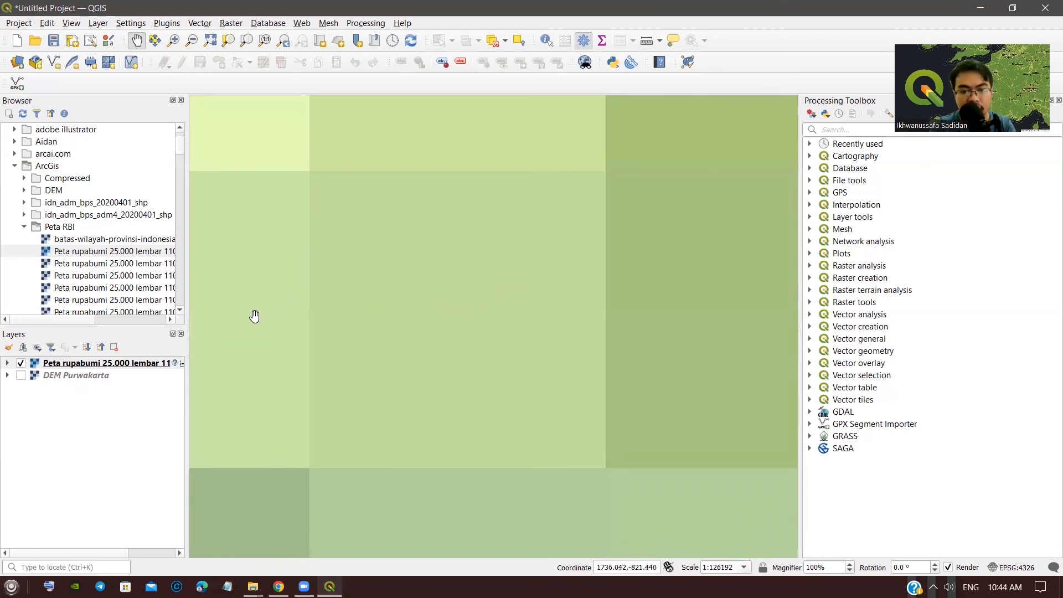
{"action": "left_click_drag", "start_coordinate": [254, 313], "coordinate": [282, 312]}
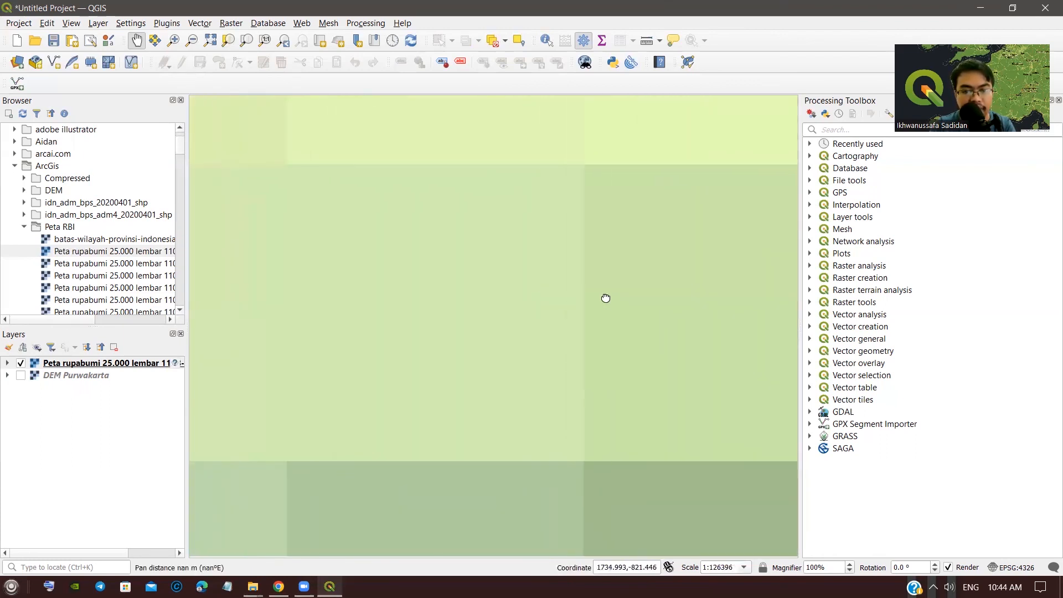
{"action": "scroll", "coordinate": [603, 297], "scroll_direction": "down", "scroll_amount": 1}
{"action": "scroll", "coordinate": [520, 285], "scroll_direction": "up", "scroll_amount": 2}
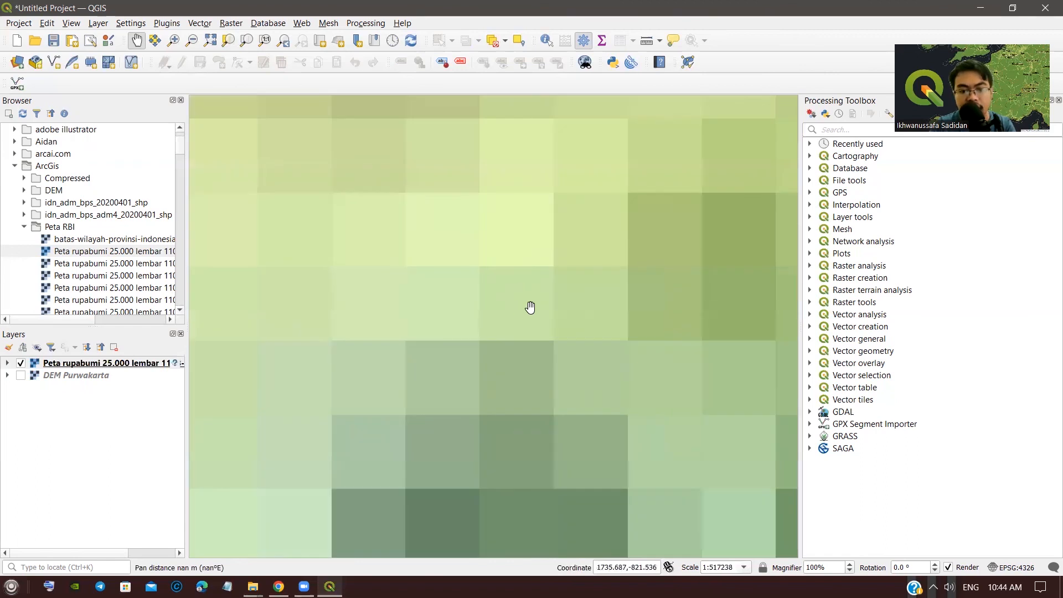
{"action": "scroll", "coordinate": [473, 300], "scroll_direction": "down", "scroll_amount": 5}
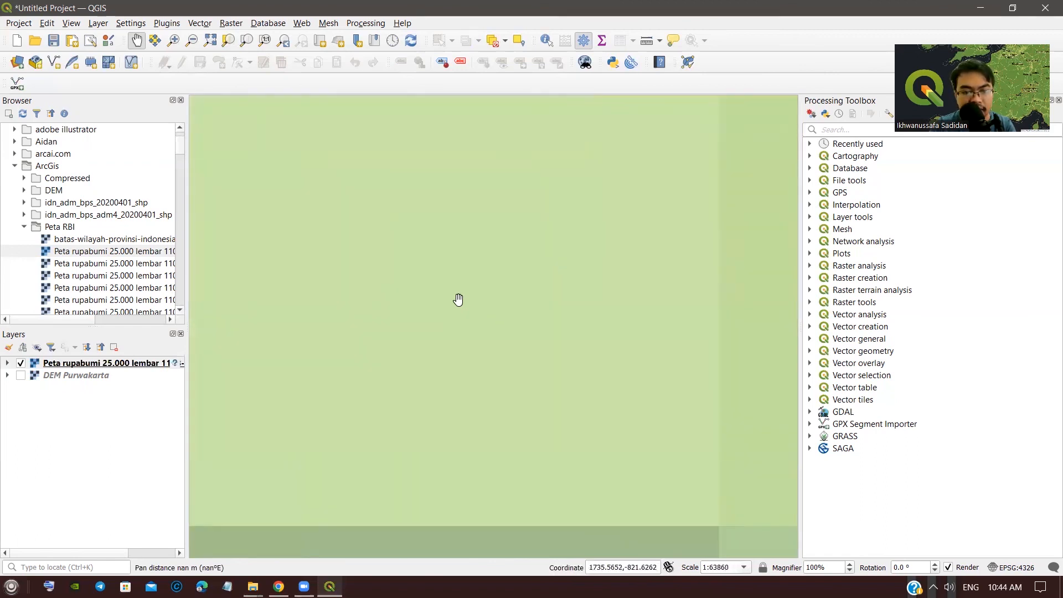
{"action": "scroll", "coordinate": [468, 299], "scroll_direction": "down", "scroll_amount": 2}
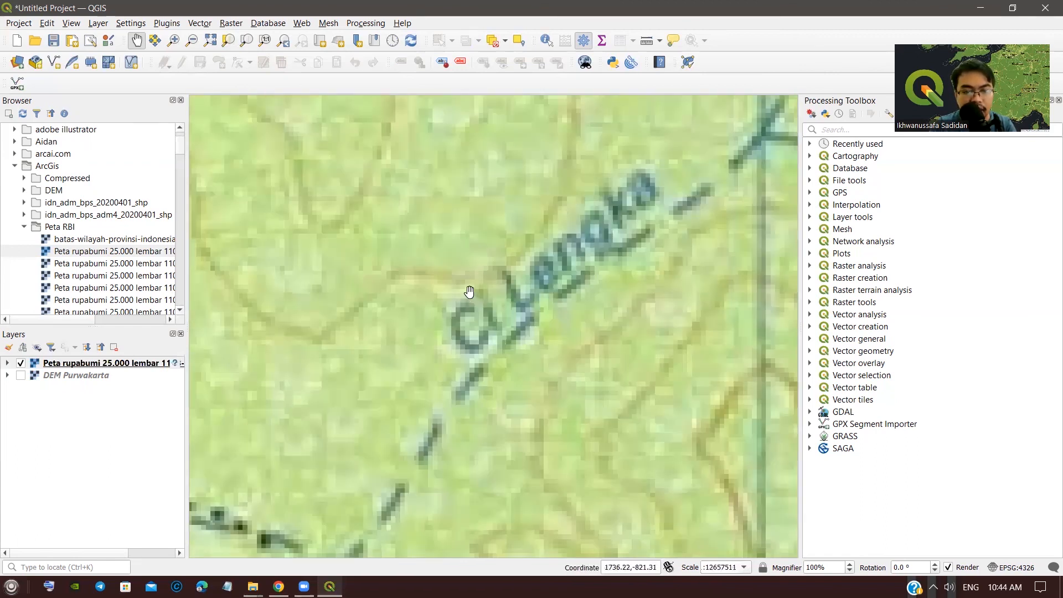
Step: Expand the Peta rupabumi layer's legend and examine its red, green and blue bands alongside the map at different scales
{"action": "left_click", "coordinate": [7, 364]}
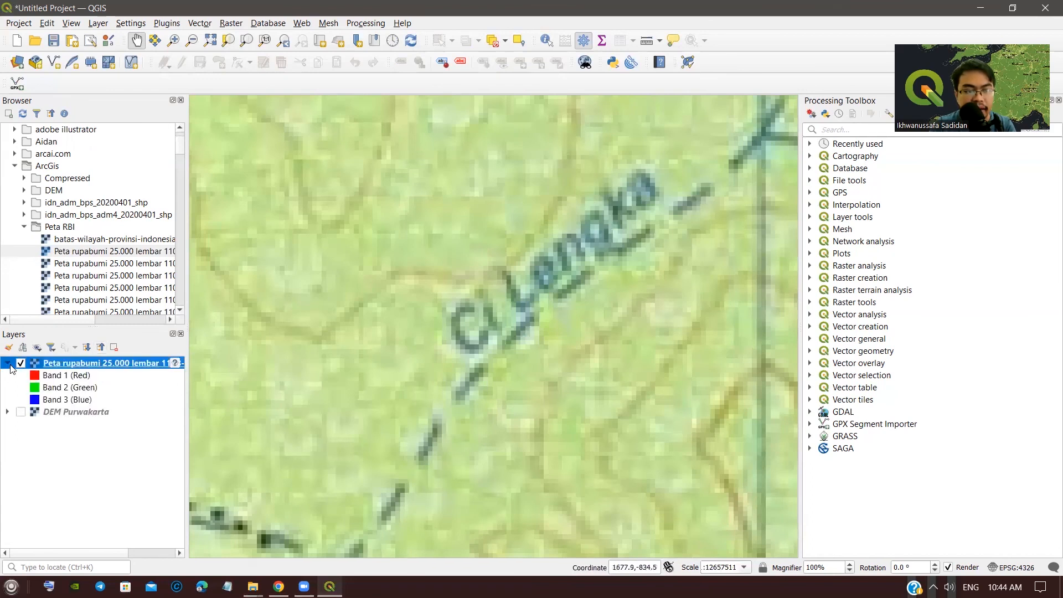
{"action": "left_click", "coordinate": [115, 380]}
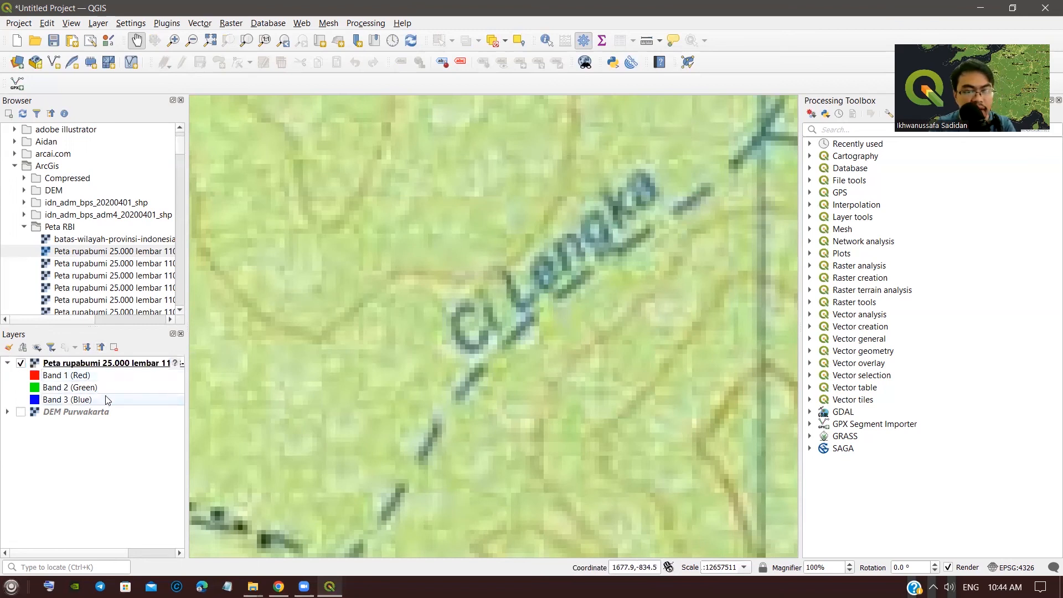
{"action": "scroll", "coordinate": [447, 343], "scroll_direction": "down", "scroll_amount": 4}
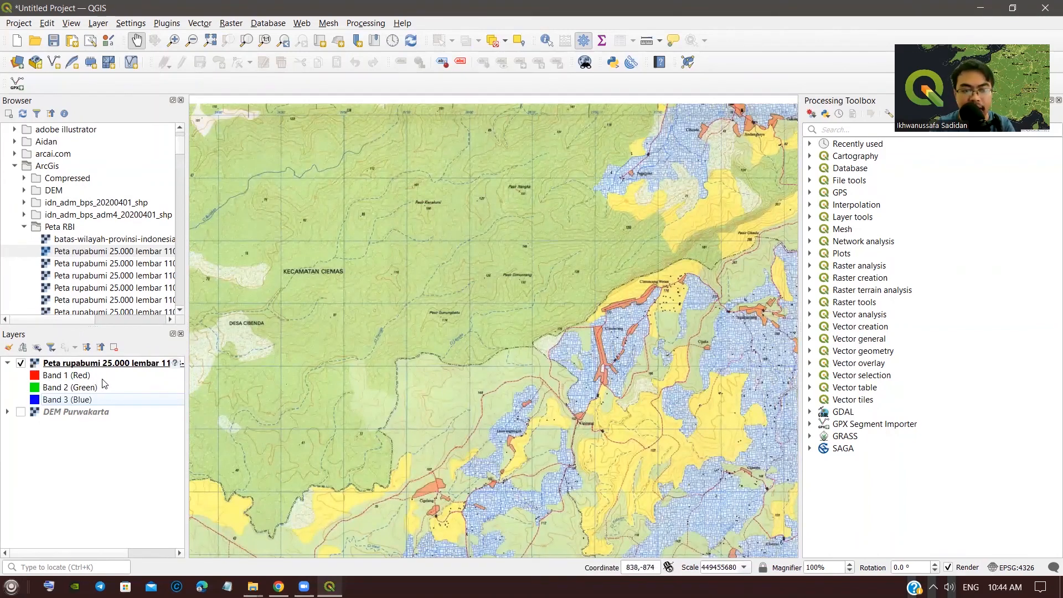
{"action": "scroll", "coordinate": [331, 369], "scroll_direction": "up", "scroll_amount": 3}
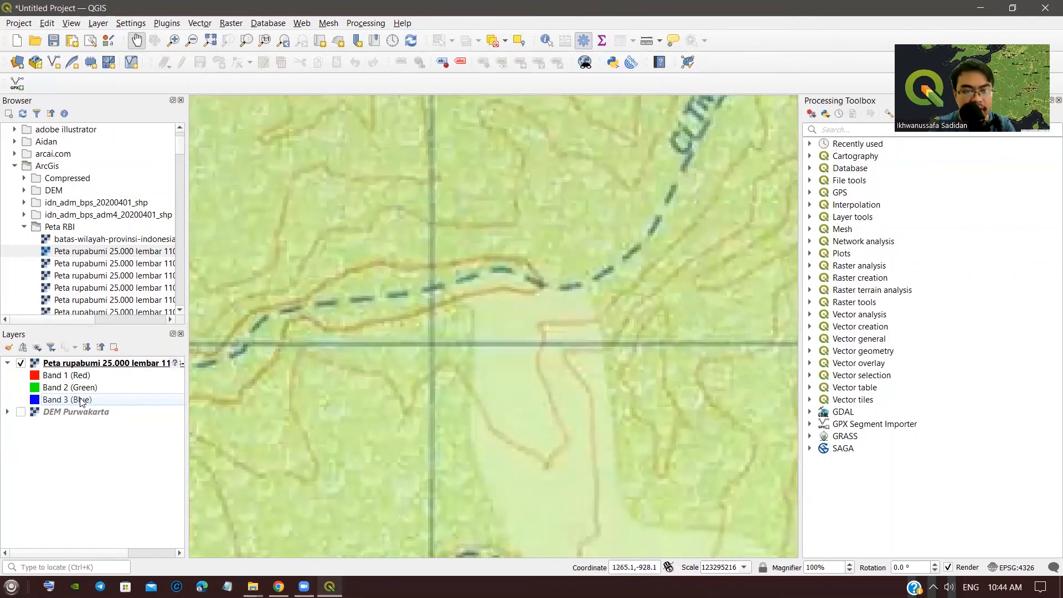
{"action": "scroll", "coordinate": [531, 382], "scroll_direction": "up", "scroll_amount": 5}
{"action": "scroll", "coordinate": [540, 357], "scroll_direction": "down", "scroll_amount": 5}
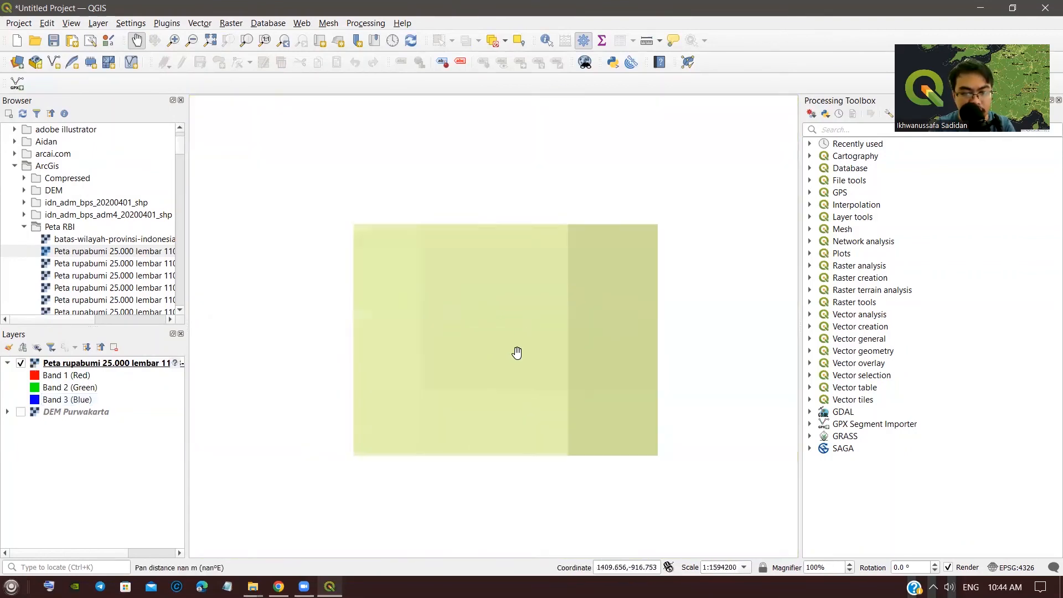
Step: Outline a single pixel of the Peta rupabumi map and the pixel diagonally above it with rectangles
{"action": "scroll", "coordinate": [516, 350], "scroll_direction": "up", "scroll_amount": 5}
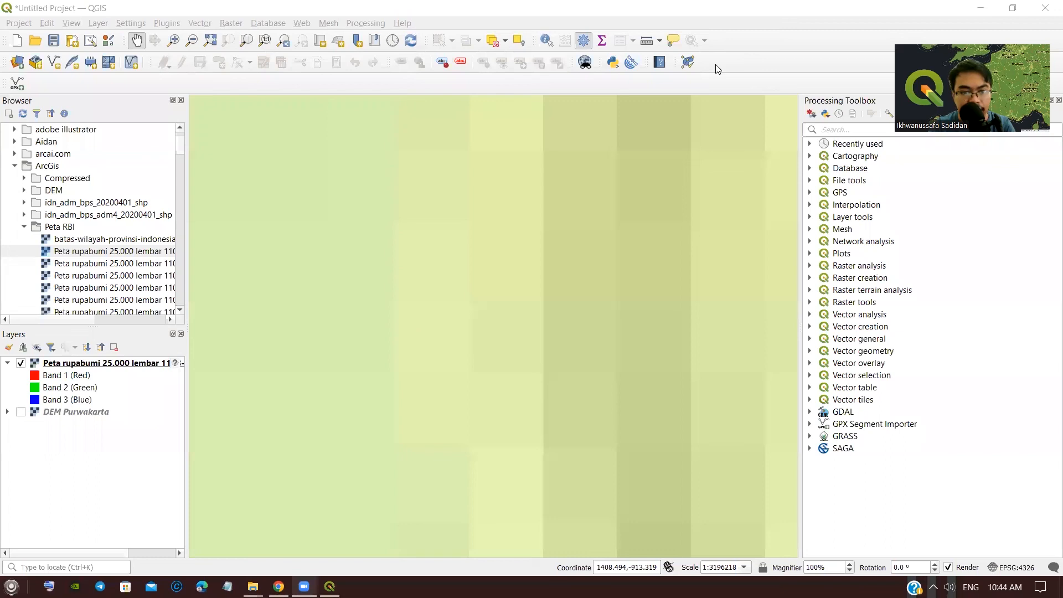
{"action": "left_click_drag", "start_coordinate": [472, 226], "coordinate": [543, 291]}
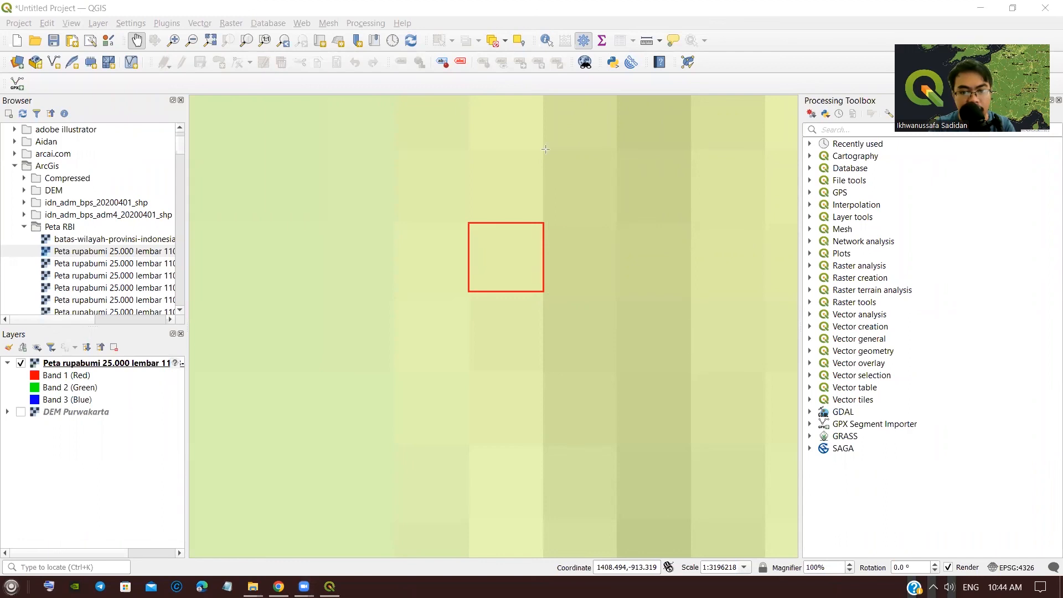
{"action": "left_click_drag", "start_coordinate": [541, 148], "coordinate": [605, 225]}
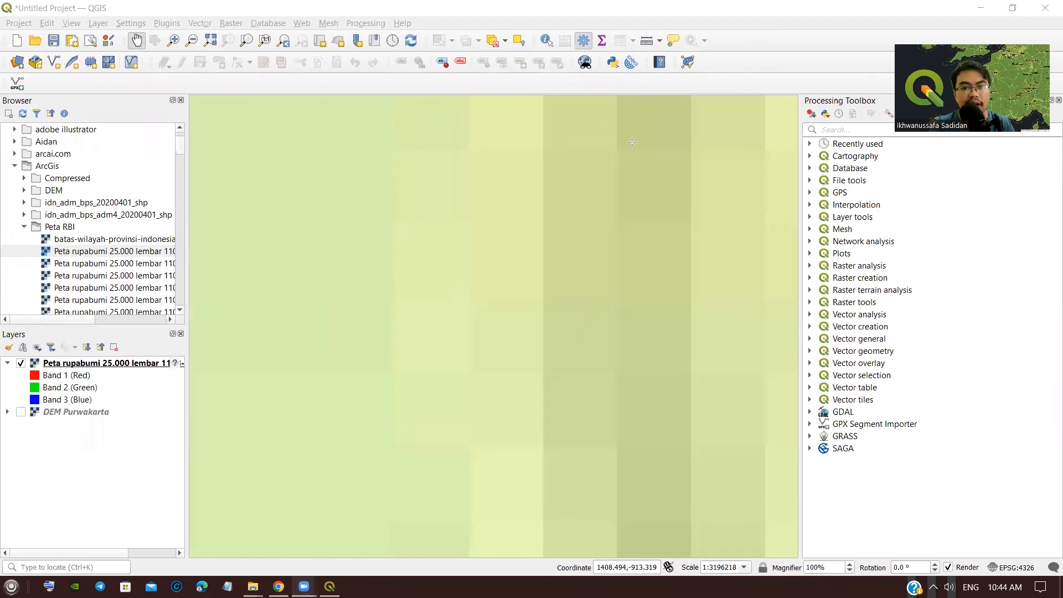
Step: Inspect the Peta rupabumi map once more from single-pixel scale out to the full map sheet
{"action": "scroll", "coordinate": [499, 231], "scroll_direction": "up", "scroll_amount": 6}
{"action": "scroll", "coordinate": [499, 233], "scroll_direction": "down", "scroll_amount": 7}
{"action": "scroll", "coordinate": [500, 235], "scroll_direction": "down", "scroll_amount": 5}
{"action": "left_click_drag", "start_coordinate": [506, 240], "coordinate": [500, 380]}
{"action": "scroll", "coordinate": [478, 357], "scroll_direction": "up", "scroll_amount": 1}
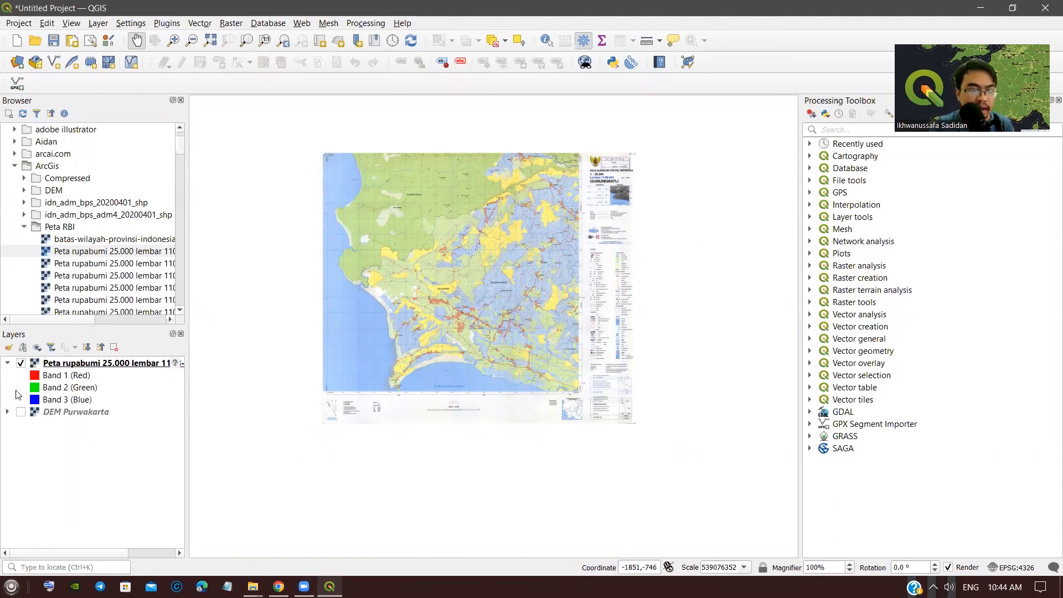
Step: Hide the Peta rupabumi layer and remove it together with DEM Purwakarta from the project
{"action": "left_click", "coordinate": [21, 363]}
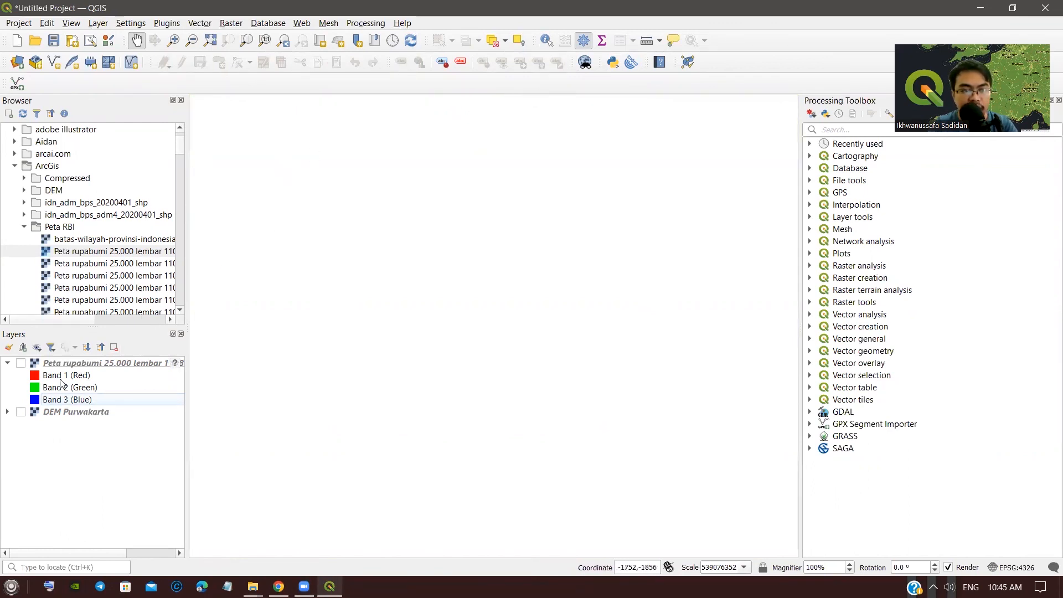
{"action": "left_click", "coordinate": [83, 412]}
{"action": "left_click", "coordinate": [57, 364], "text": "ctrl"}
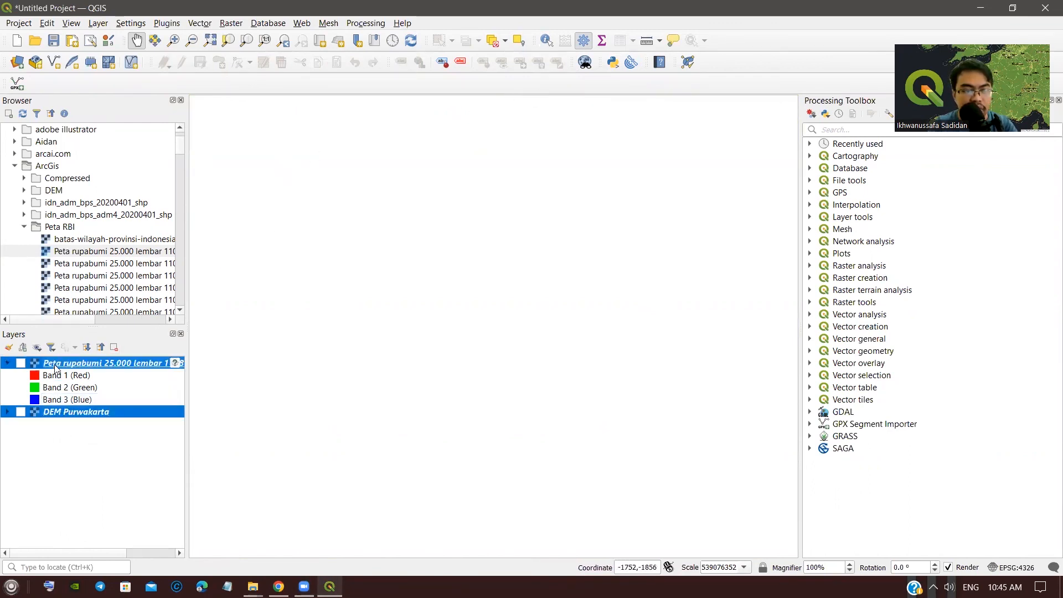
{"action": "right_click", "coordinate": [97, 363]}
{"action": "left_click", "coordinate": [131, 197]}
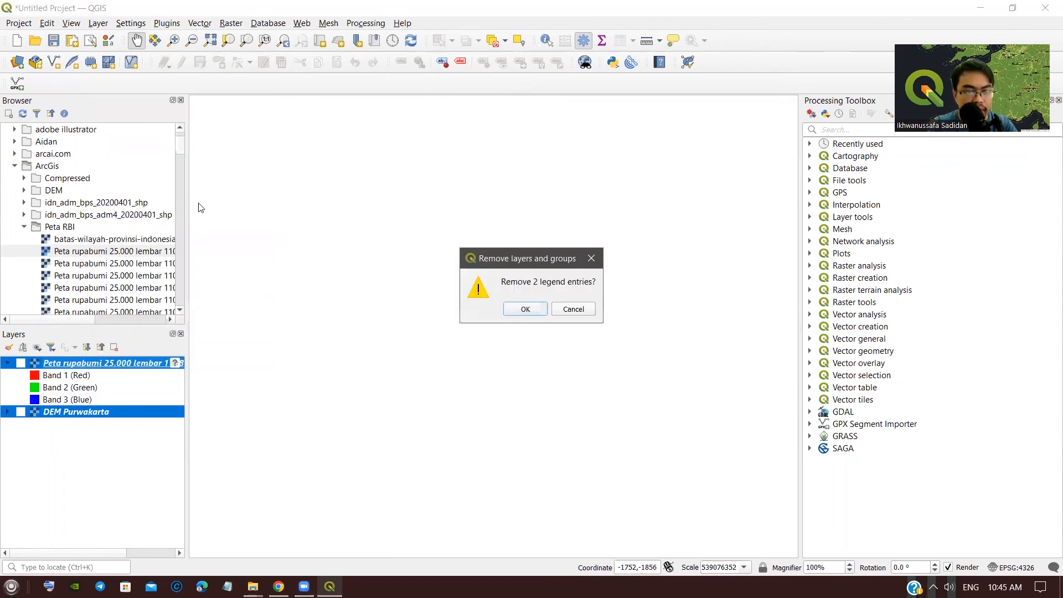
{"action": "left_click", "coordinate": [527, 310]}
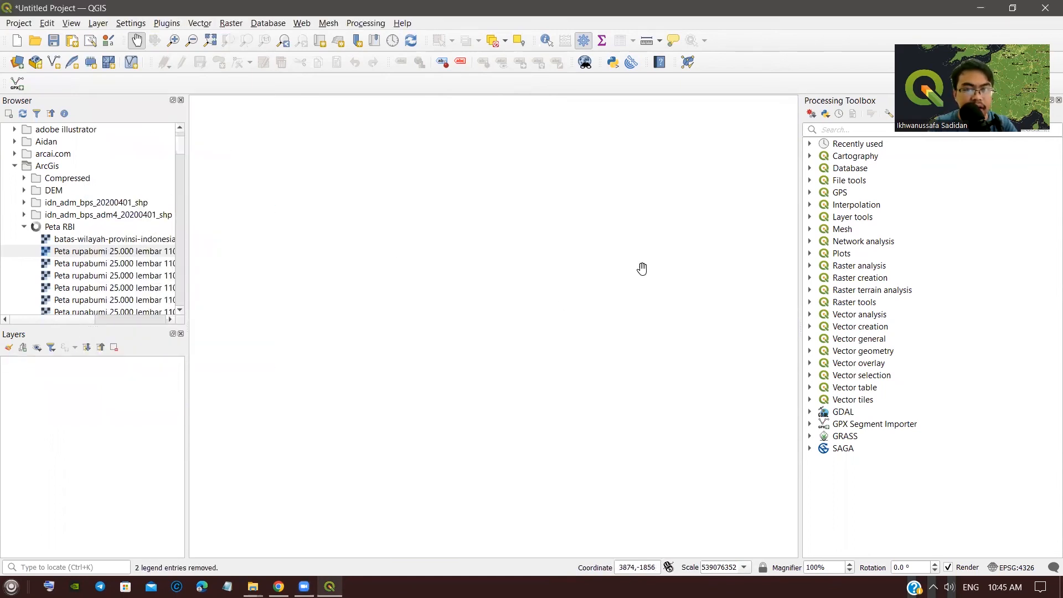